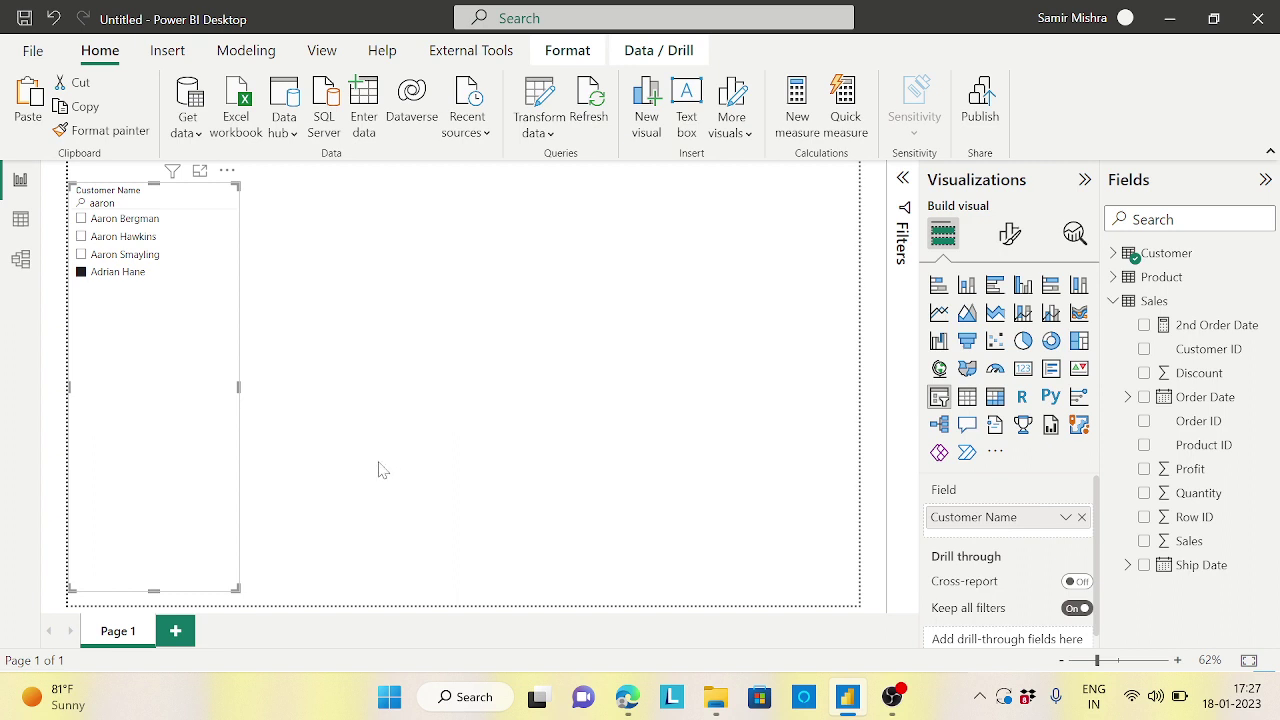
Add a new blank report page and switch to the Synoptic Designer website in Edge.
{"action": "left_click", "coordinate": [176, 632]}
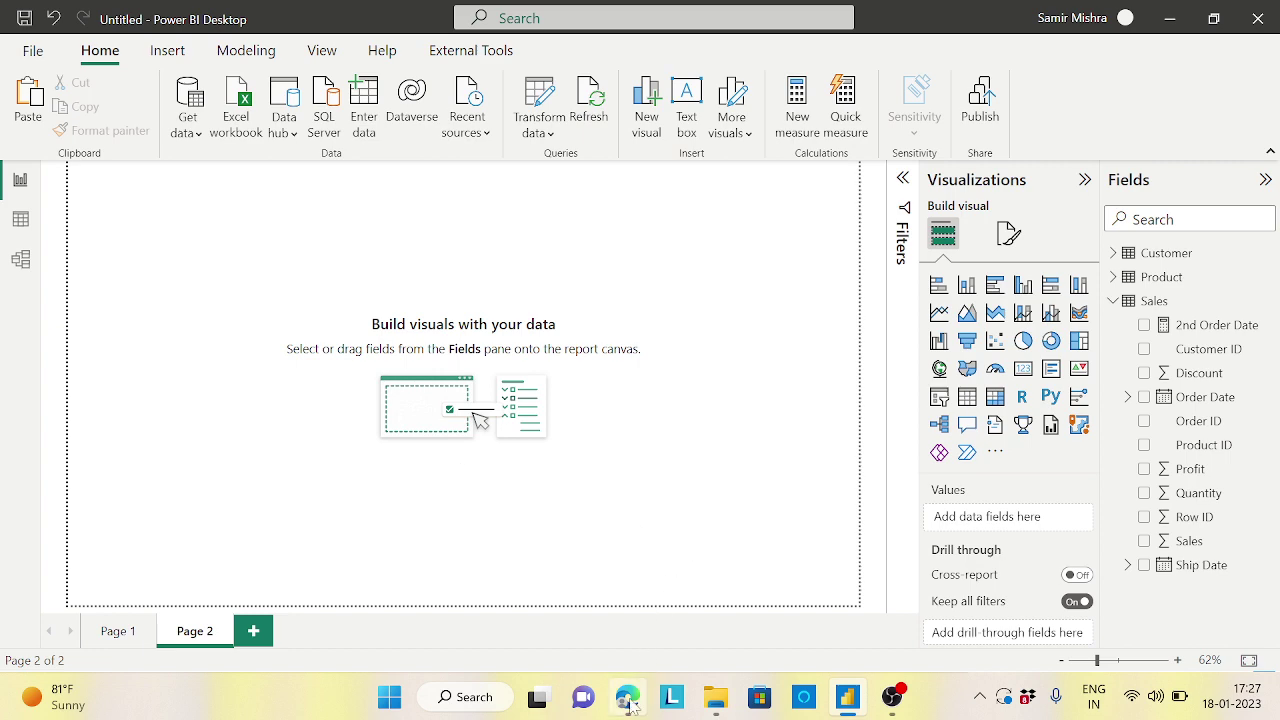
{"action": "mouse_move", "coordinate": [628, 703]}
{"action": "left_click", "coordinate": [620, 600]}
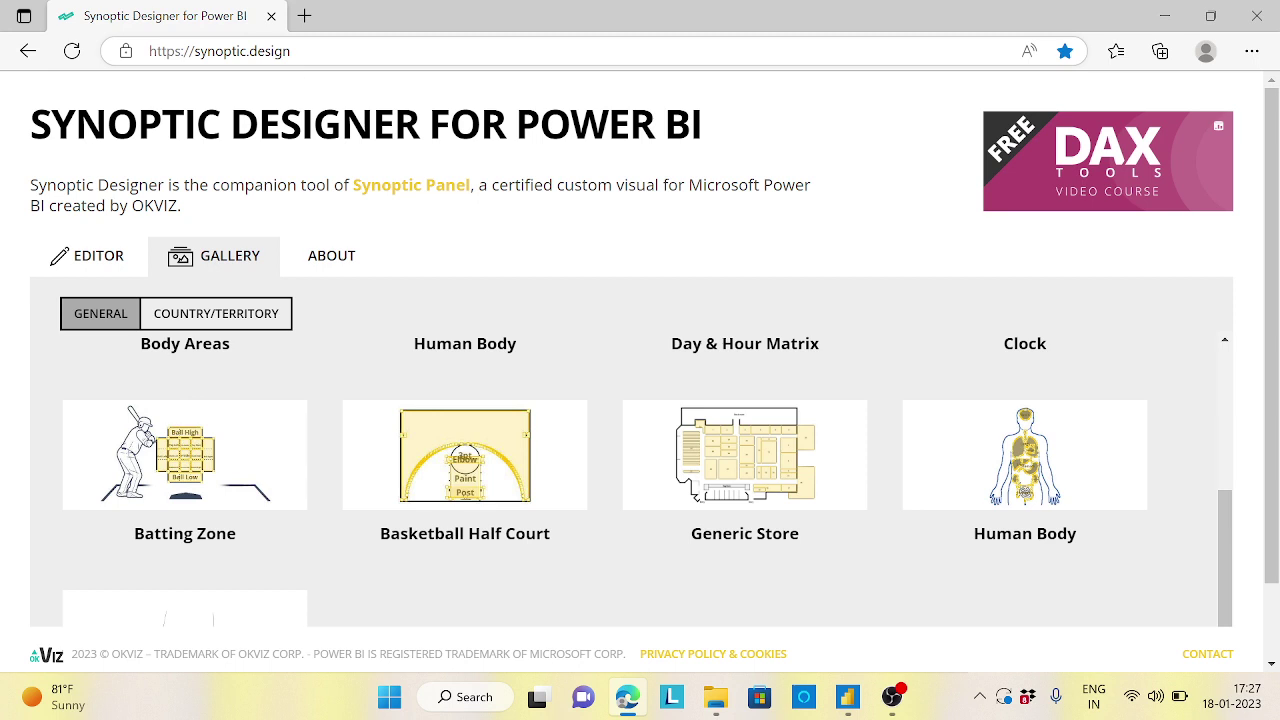
{"action": "key", "text": "ctrl+l"}
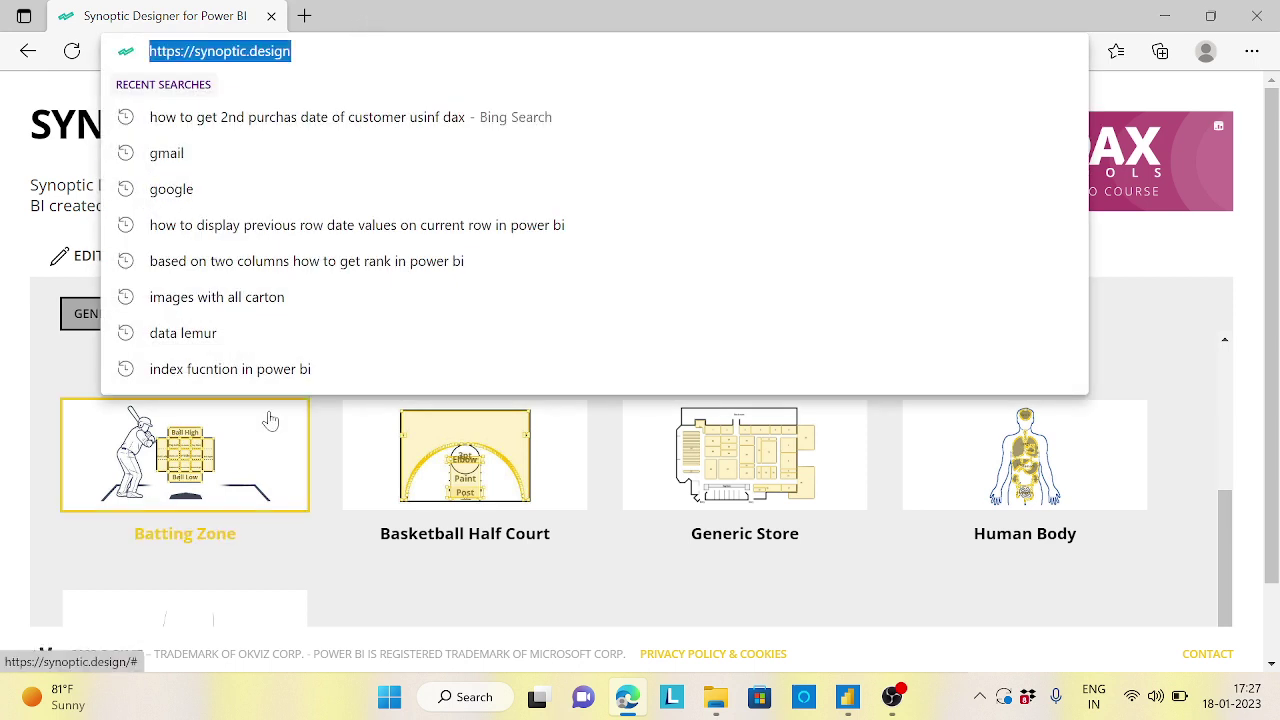
{"action": "left_click", "coordinate": [341, 579]}
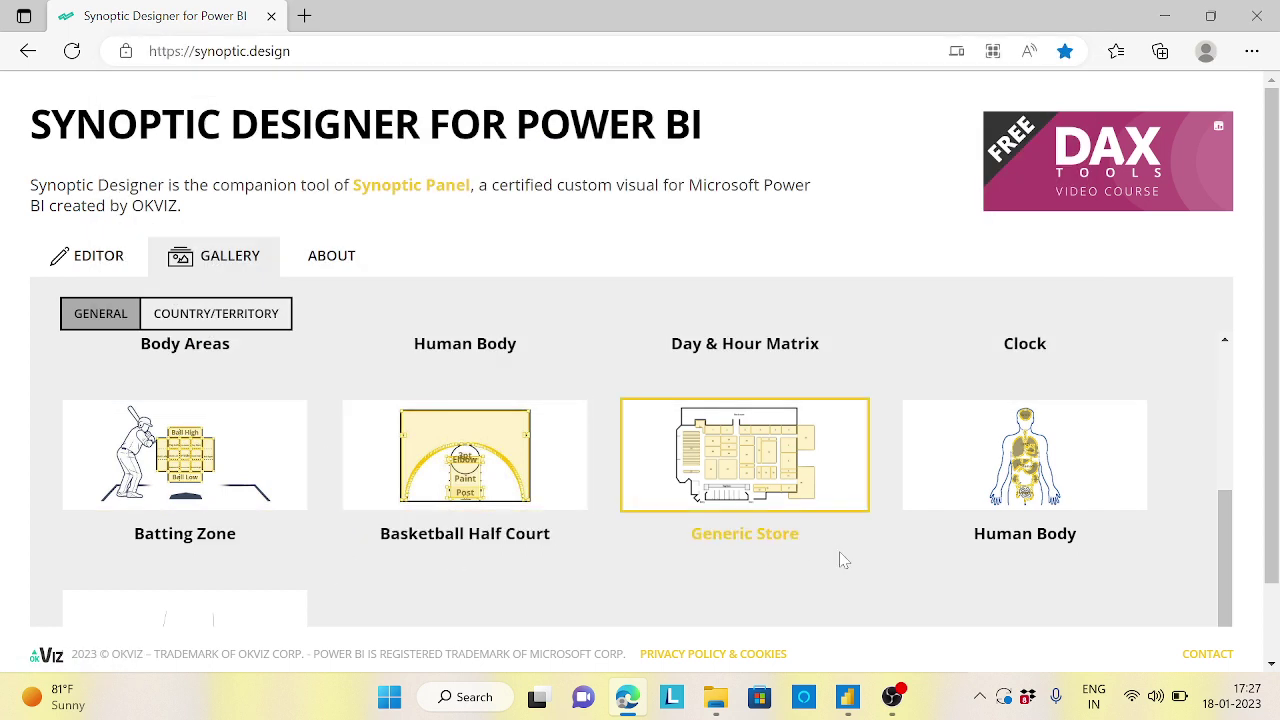
Open the Human Body internal organs map from the Synoptic Designer gallery in the editor.
{"action": "left_click", "coordinate": [80, 262]}
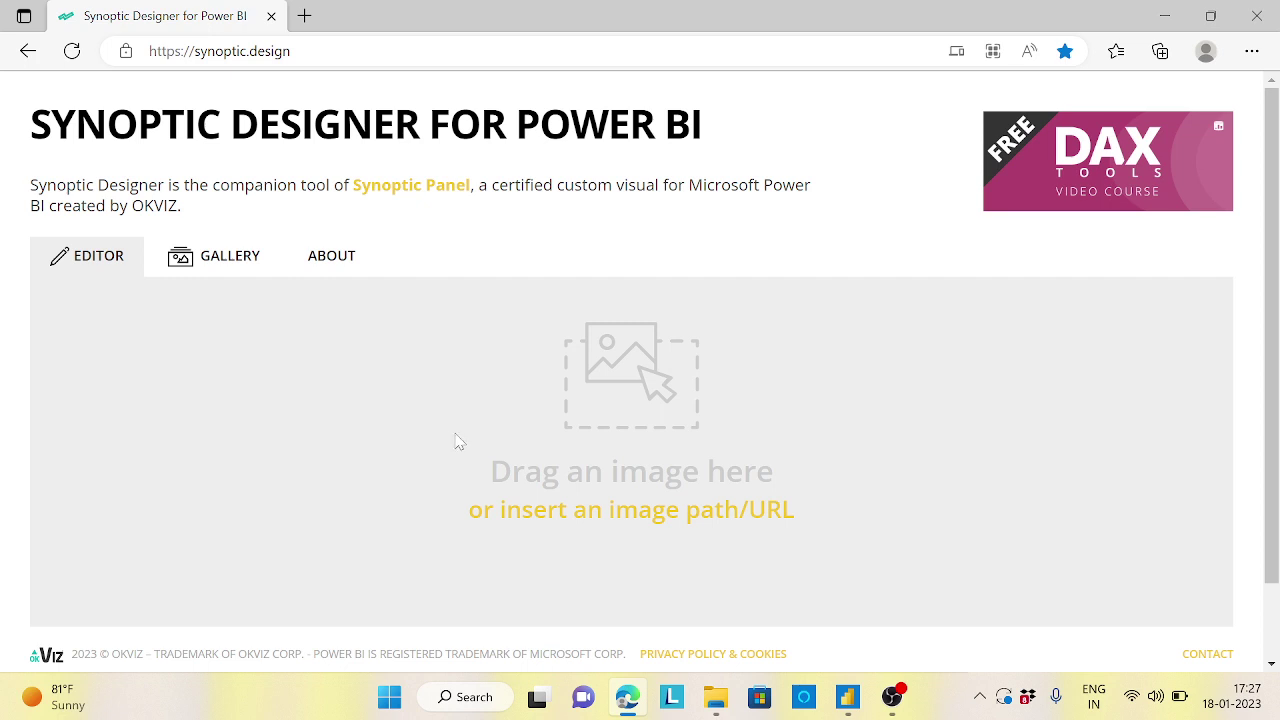
{"action": "left_click", "coordinate": [231, 265]}
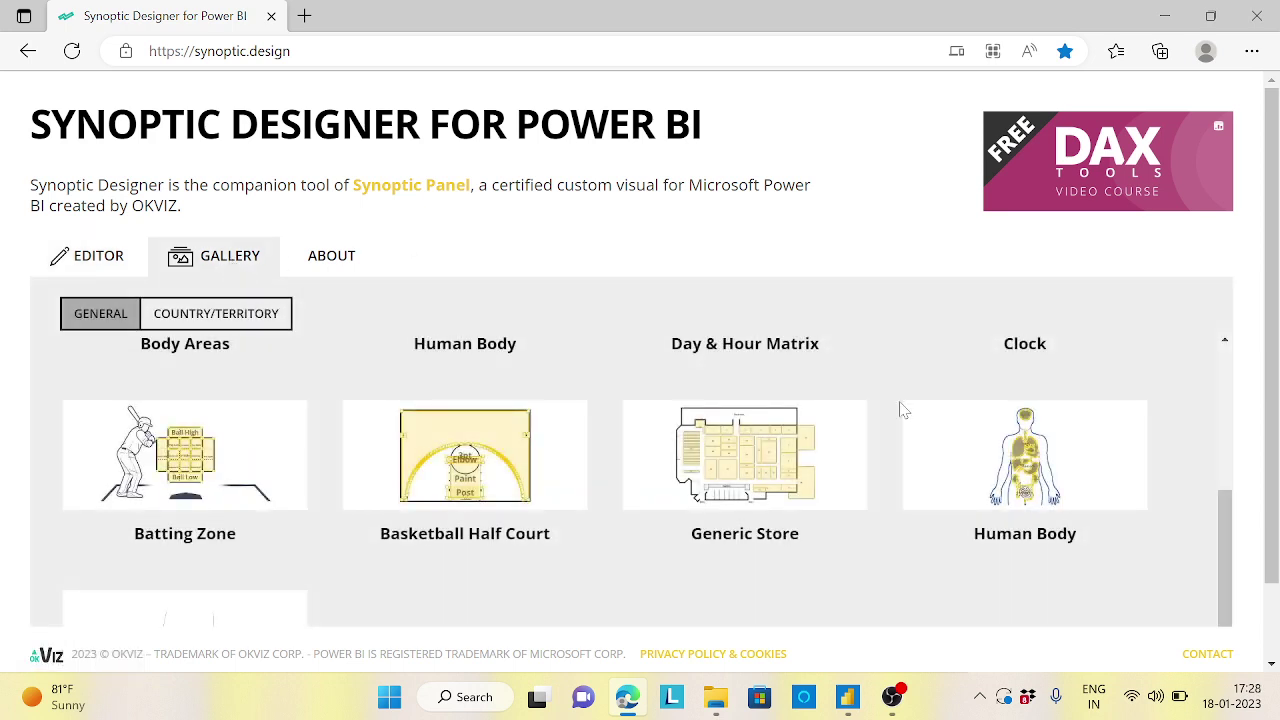
{"action": "left_click", "coordinate": [1026, 464]}
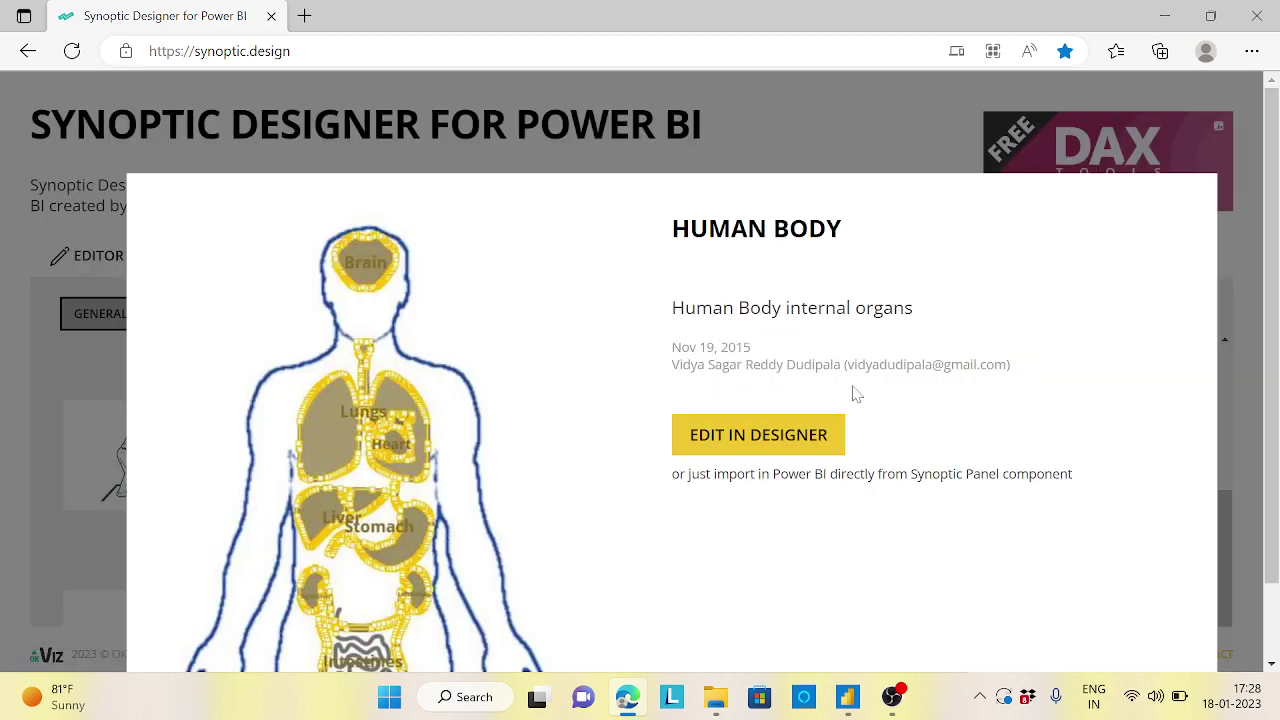
{"action": "left_click", "coordinate": [773, 442]}
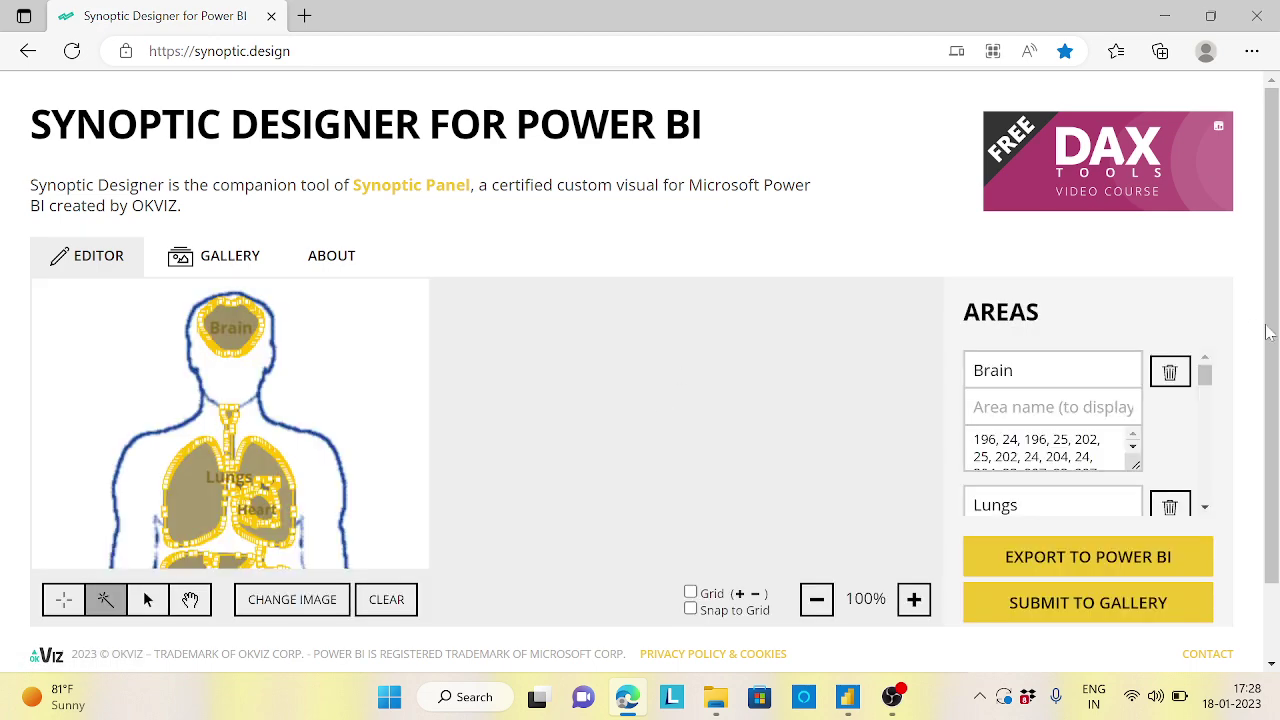
Export the Human Body map for Power BI and try to save its image as an SVG document.
{"action": "left_click_drag", "start_coordinate": [1274, 346], "coordinate": [1275, 391]}
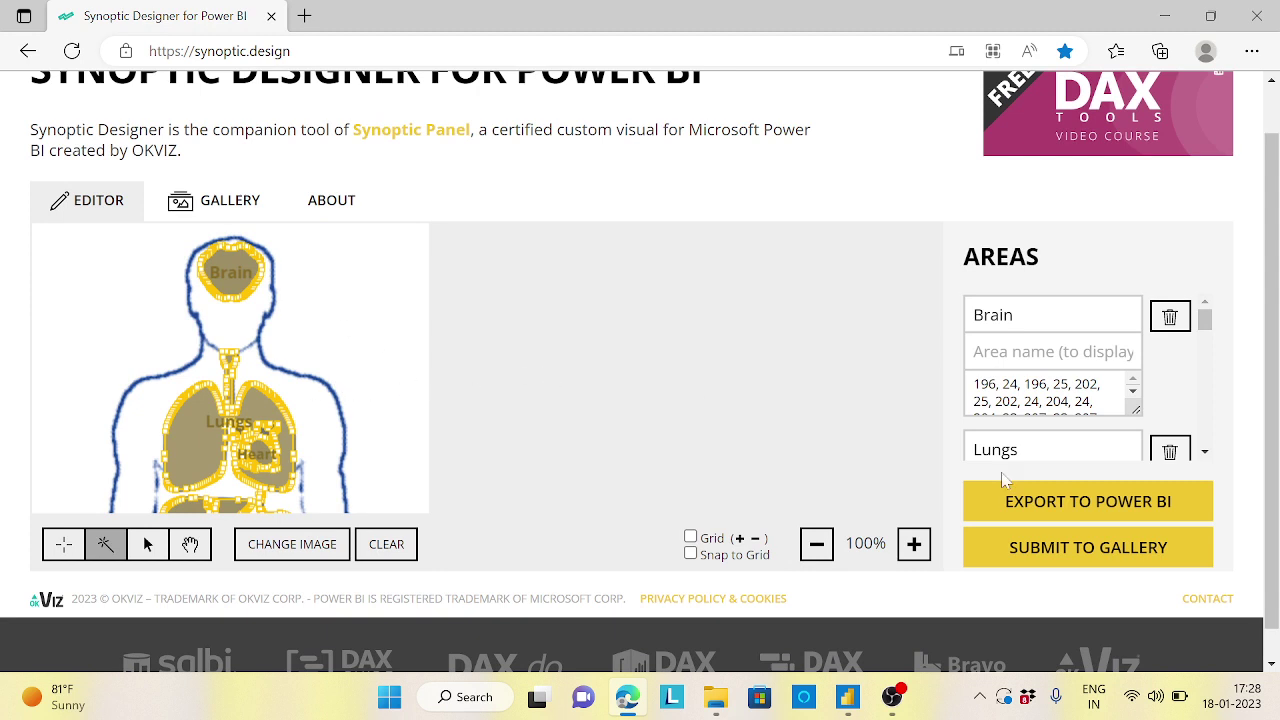
{"action": "left_click", "coordinate": [1047, 505]}
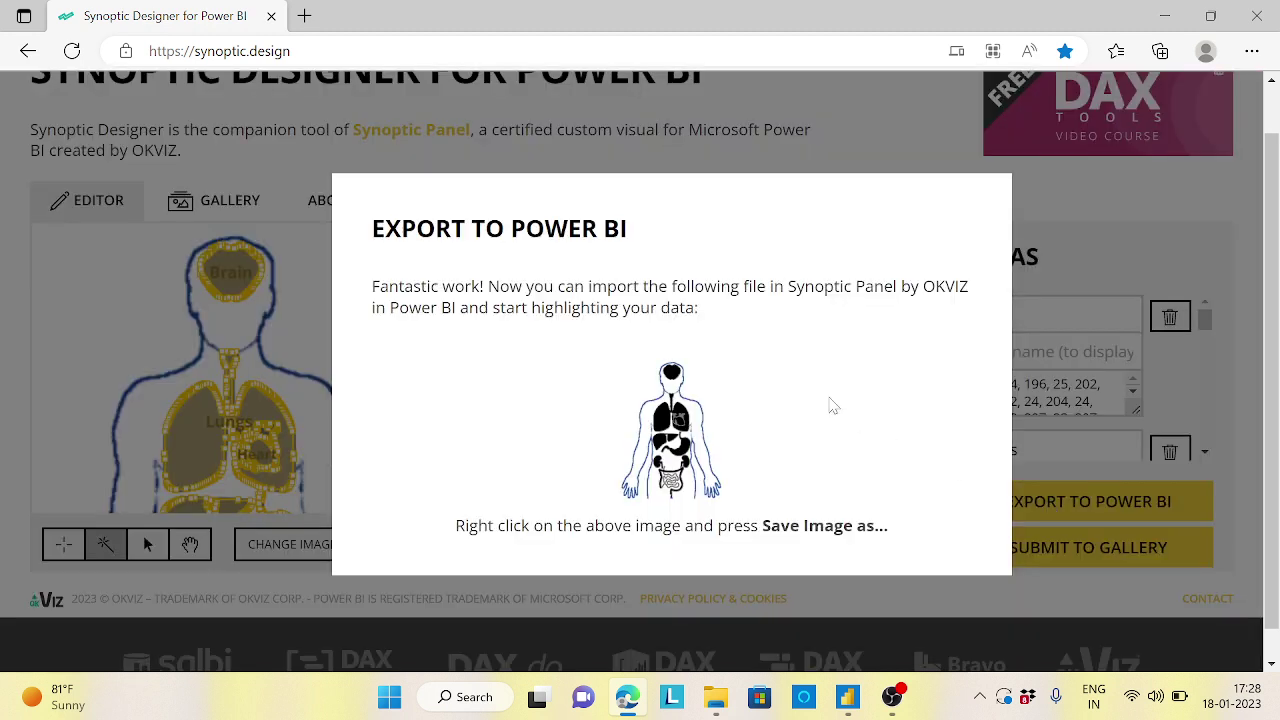
{"action": "right_click", "coordinate": [679, 438]}
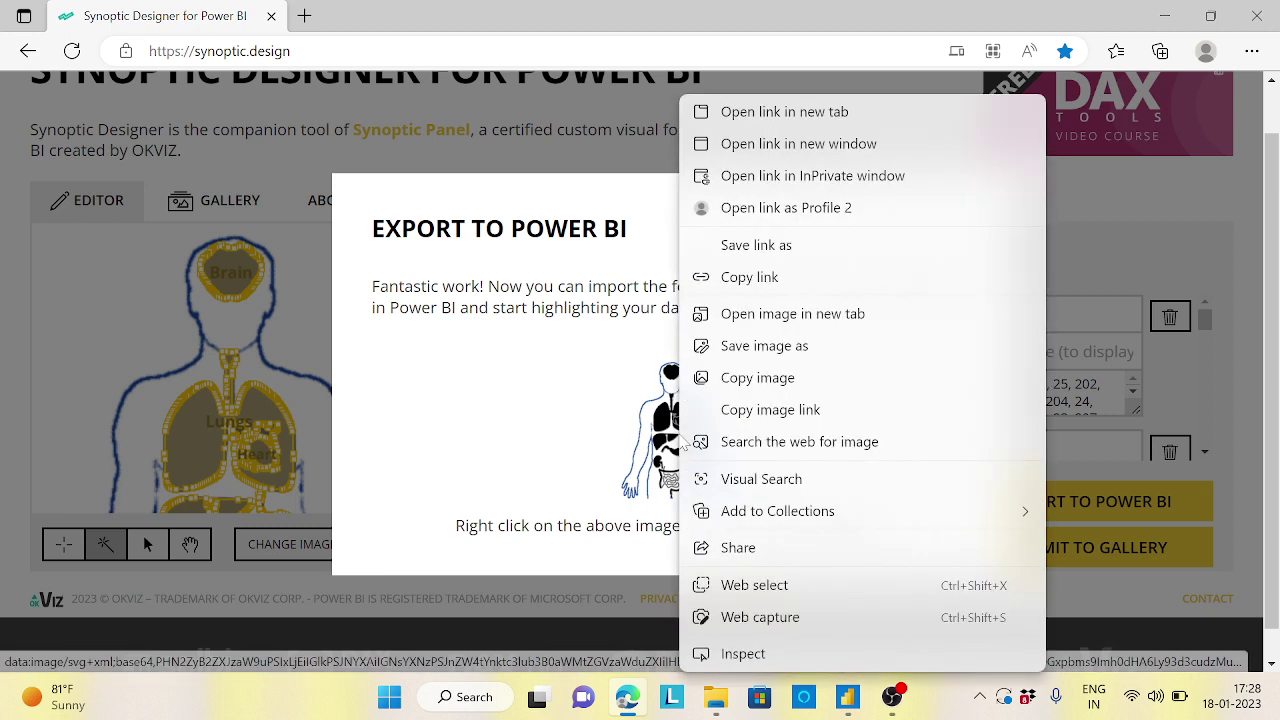
{"action": "left_click", "coordinate": [568, 398]}
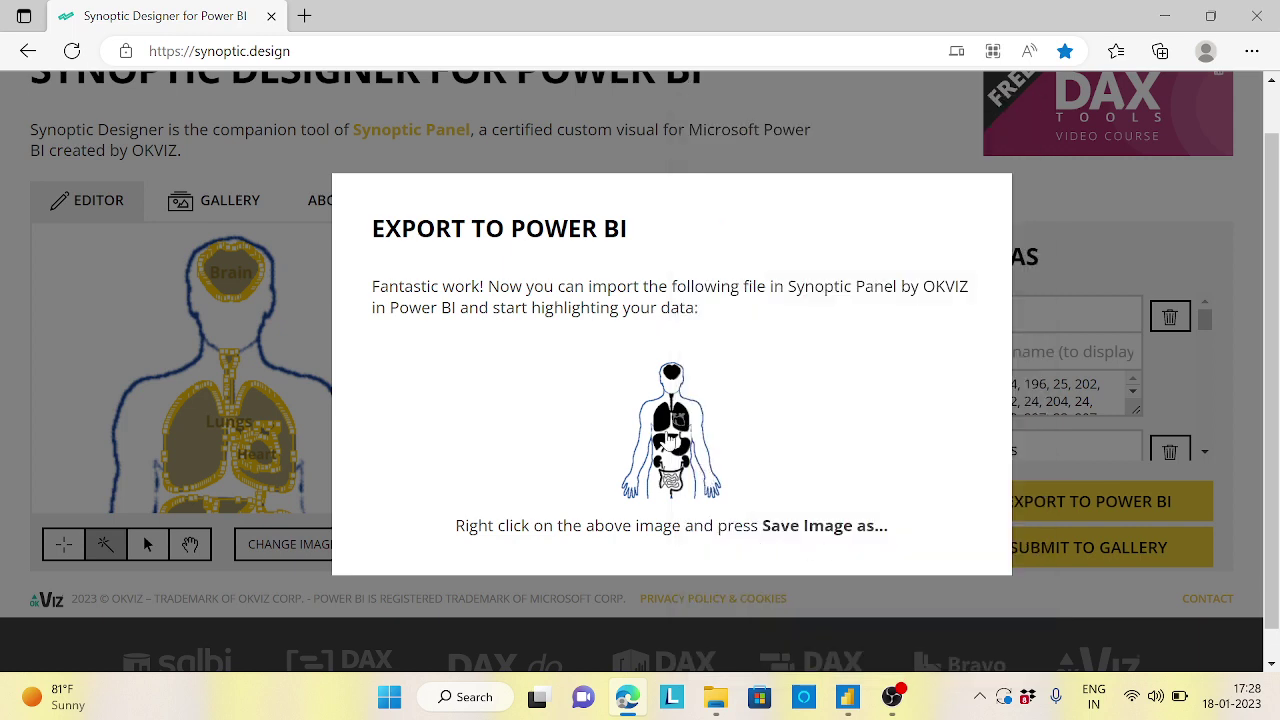
{"action": "right_click", "coordinate": [667, 440]}
{"action": "left_click", "coordinate": [790, 345]}
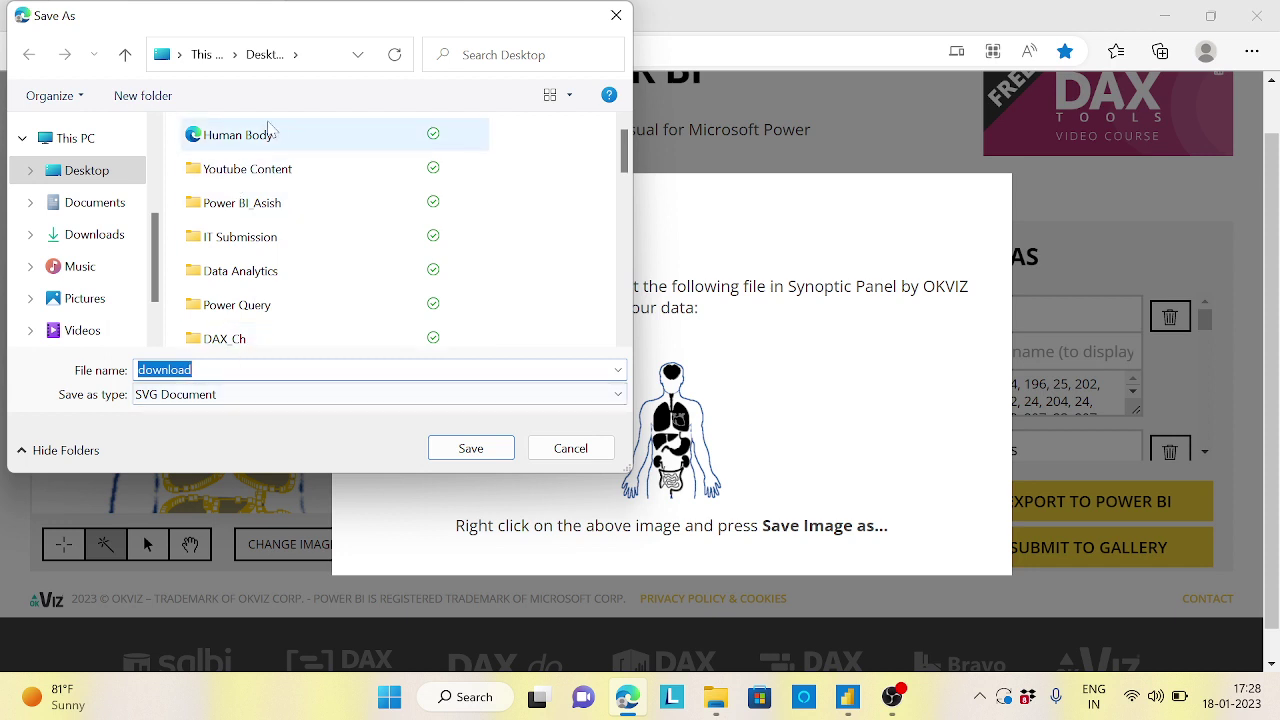
{"action": "left_click", "coordinate": [571, 448]}
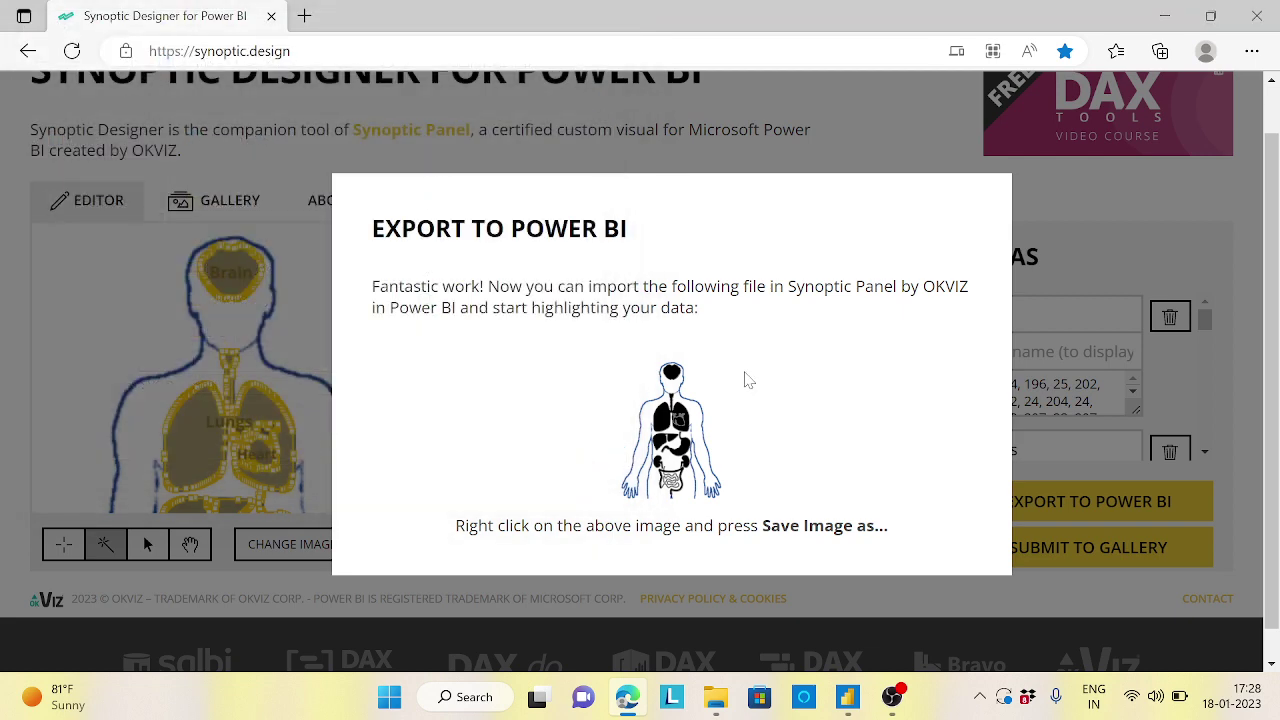
{"action": "left_click", "coordinate": [1076, 197]}
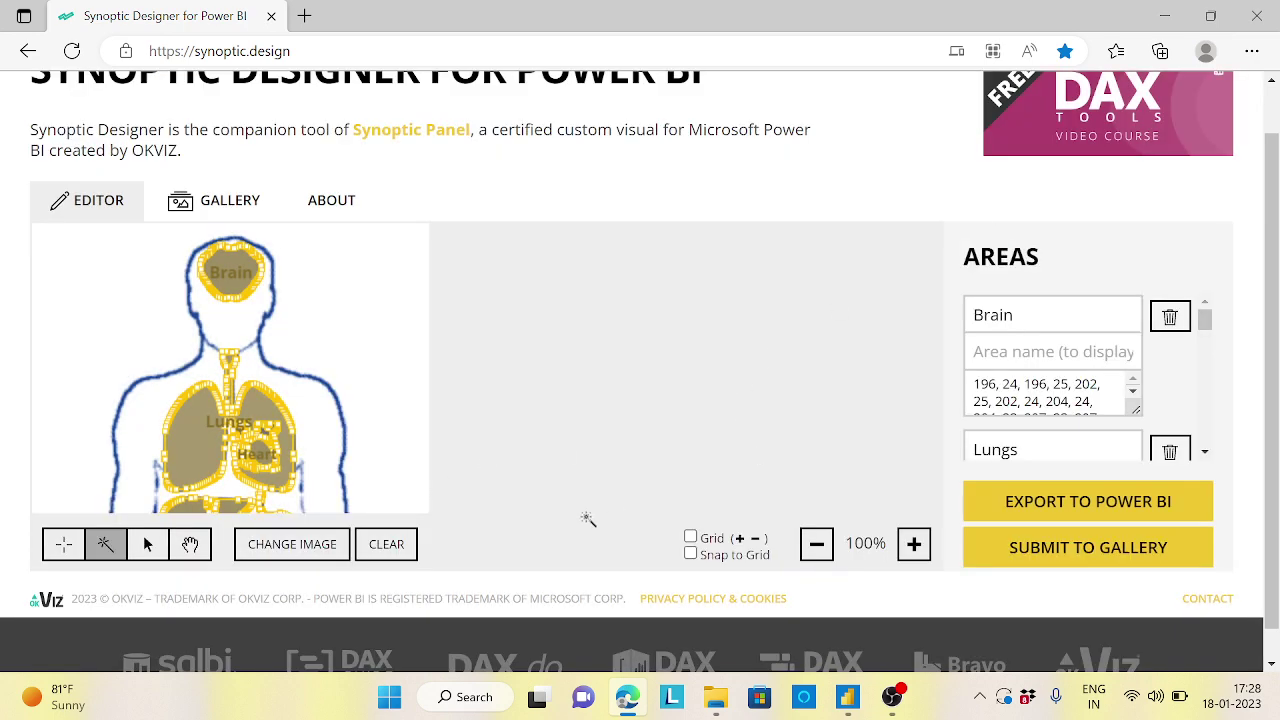
Switch back to Power BI Desktop and start a manually entered table named Body Parts.
{"action": "left_click", "coordinate": [847, 697]}
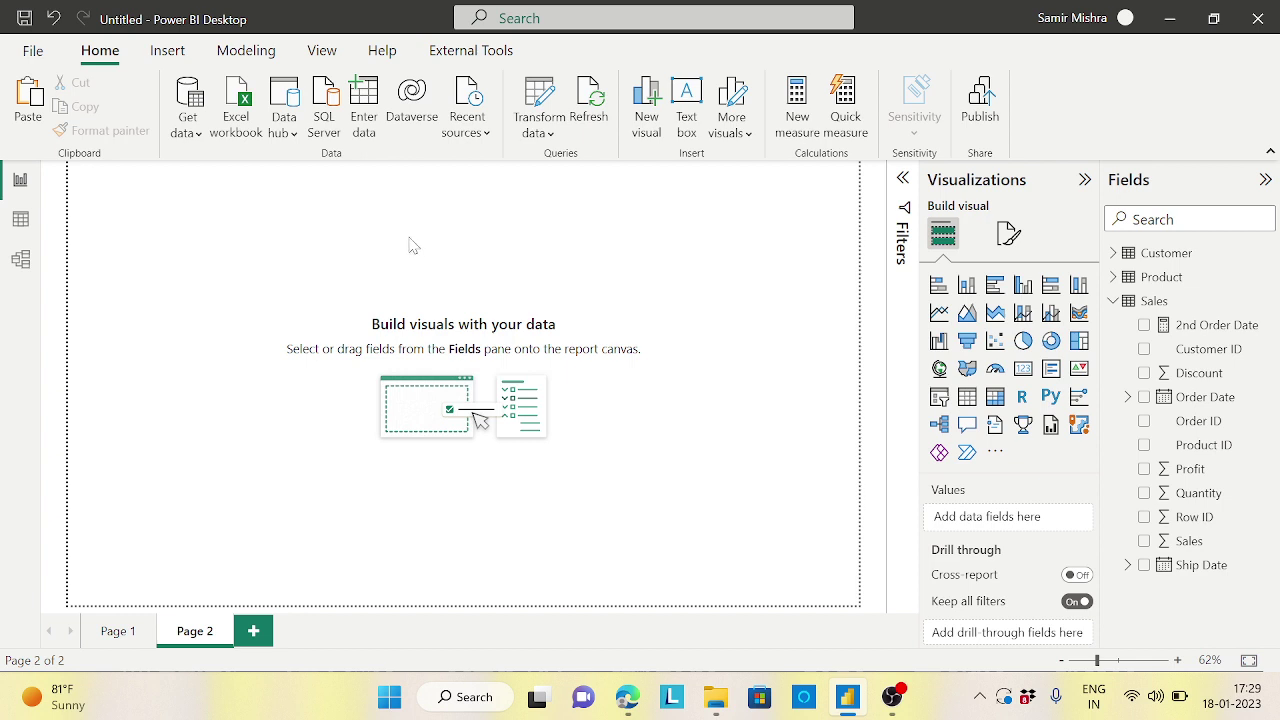
{"action": "left_click", "coordinate": [370, 101]}
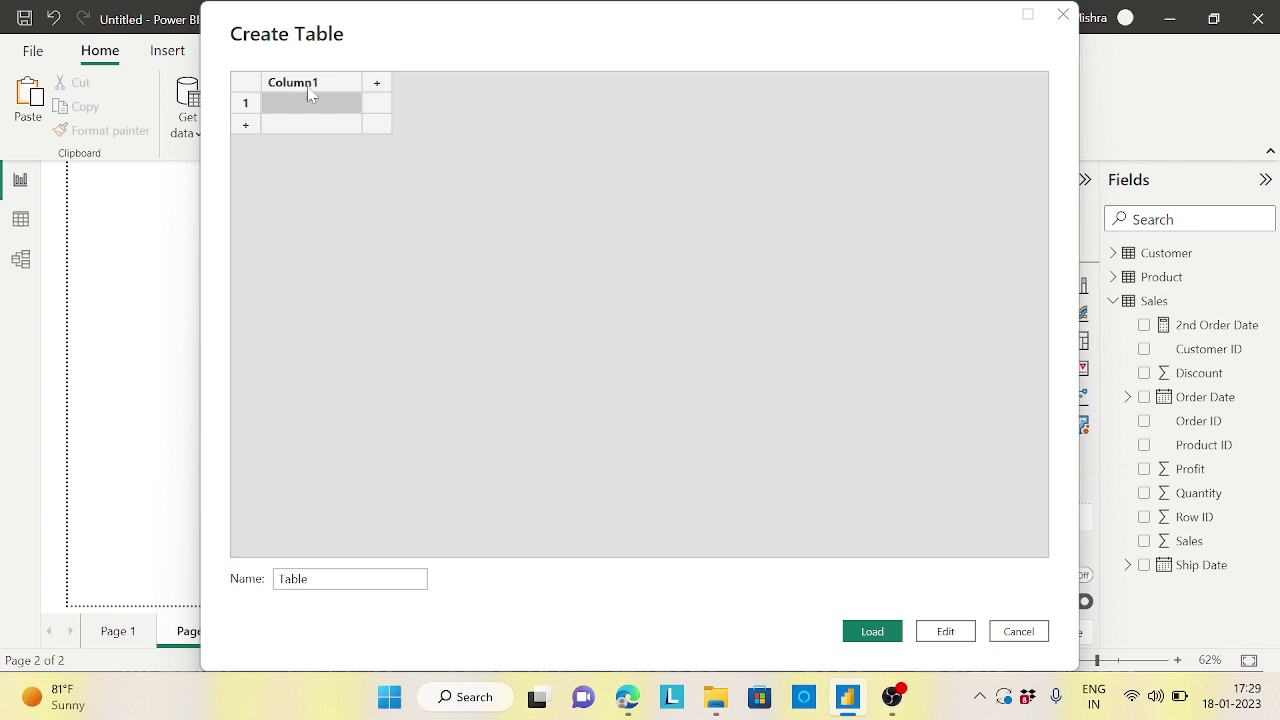
{"action": "left_click", "coordinate": [350, 579]}
{"action": "key", "text": "BackSpace"}
{"action": "key", "text": "BackSpace"}
{"action": "key", "text": "BackSpace"}
{"action": "key", "text": "BackSpace"}
{"action": "key", "text": "BackSpace"}
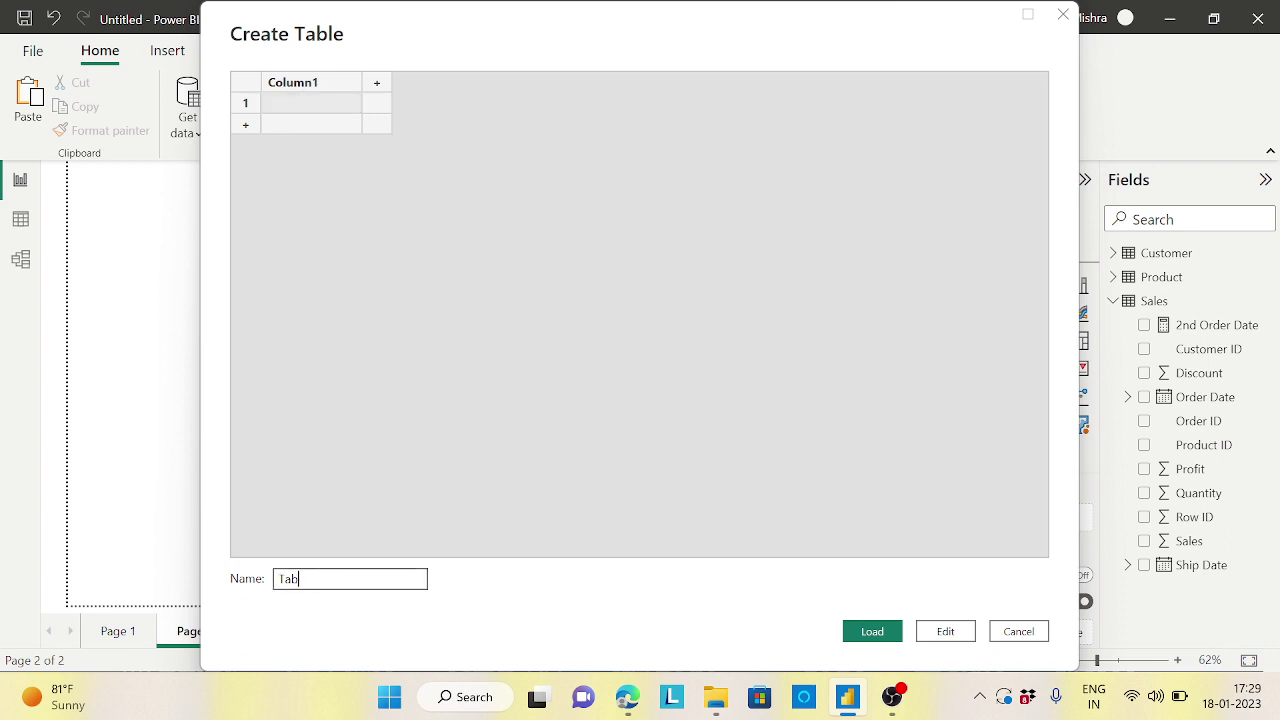
{"action": "type", "text": "Body Parts"}
Name the first table column Part Name and add a second column named Value.
{"action": "double_click", "coordinate": [309, 84]}
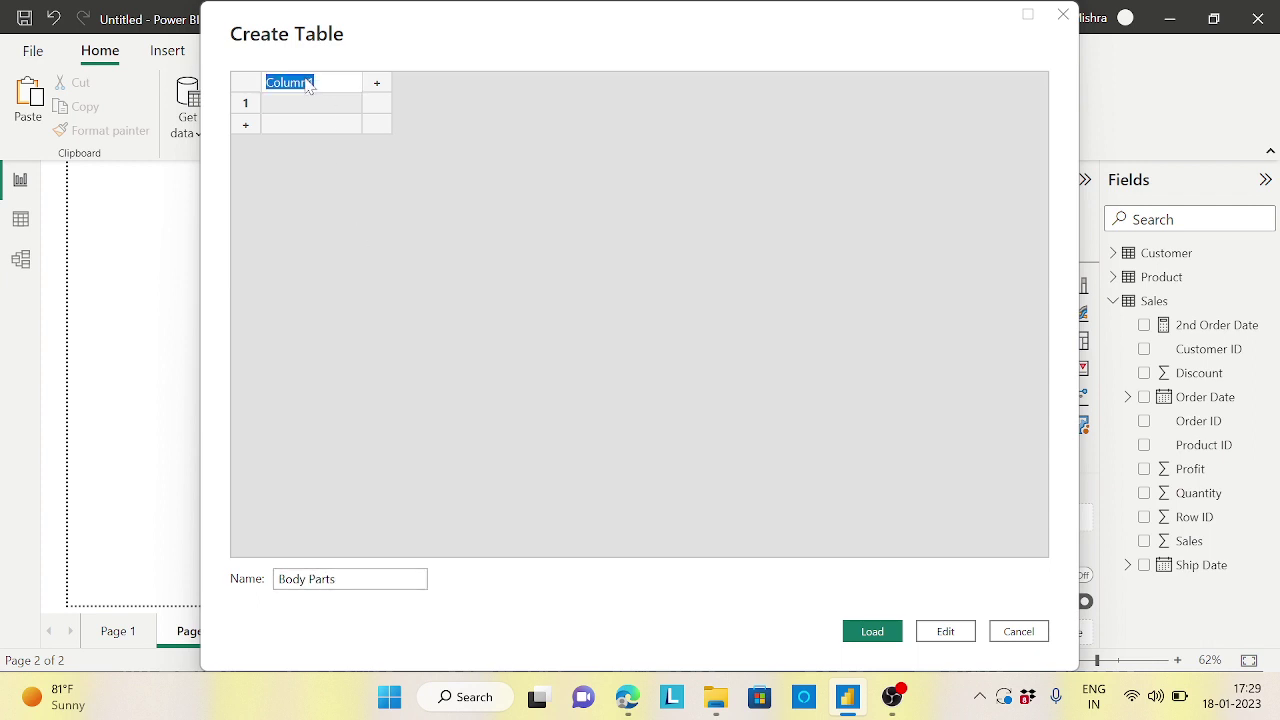
{"action": "type", "text": "B"}
{"action": "key", "text": "BackSpace"}
{"action": "type", "text": "Part Name"}
{"action": "left_click", "coordinate": [384, 88]}
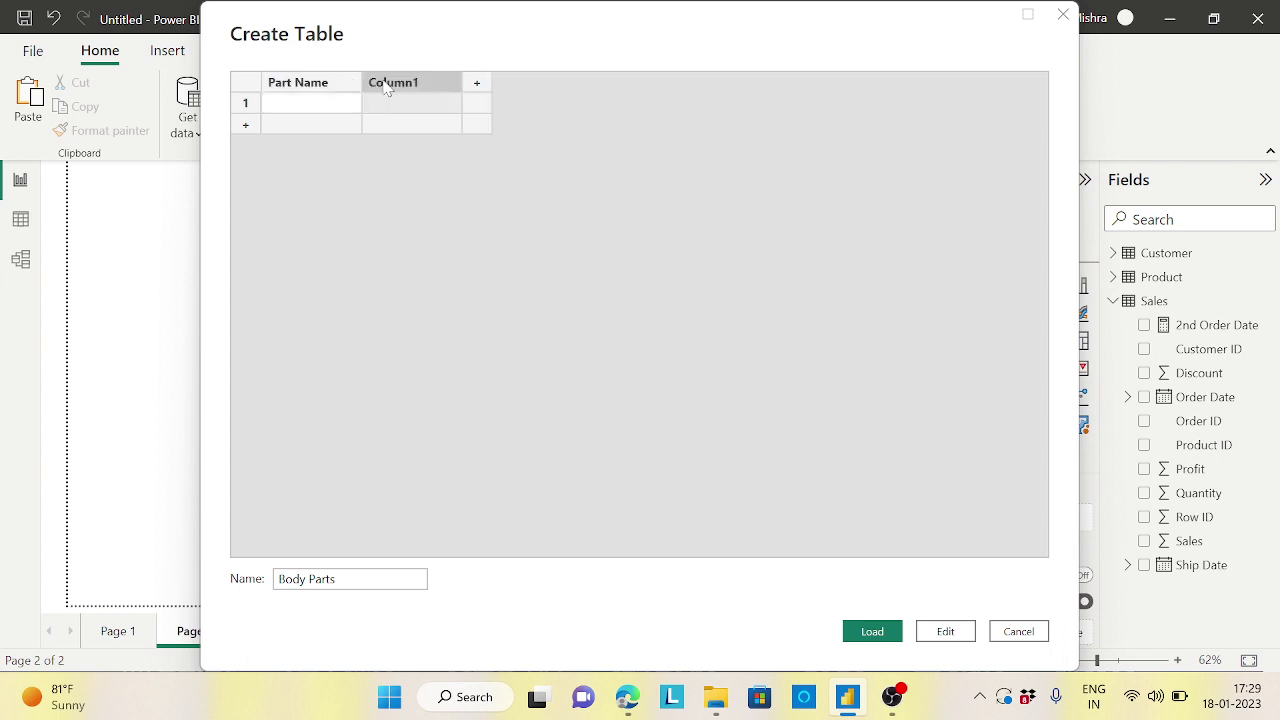
{"action": "type", "text": "Values"}
{"action": "key", "text": "BackSpace"}
{"action": "key", "text": "BackSpace"}
{"action": "type", "text": "e"}
Enter Brain as the first part name and add a second row to the table.
{"action": "left_click", "coordinate": [340, 112]}
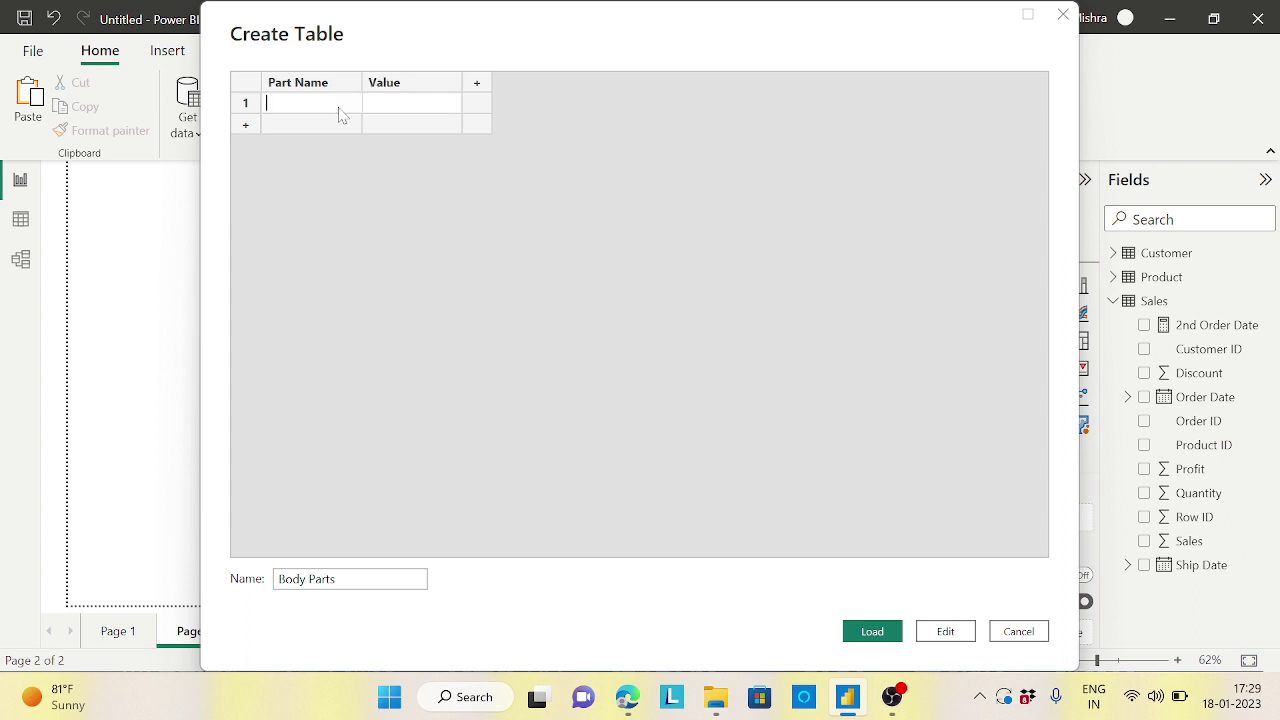
{"action": "type", "text": "Brain"}
{"action": "left_click", "coordinate": [426, 107]}
{"action": "left_click", "coordinate": [311, 125]}
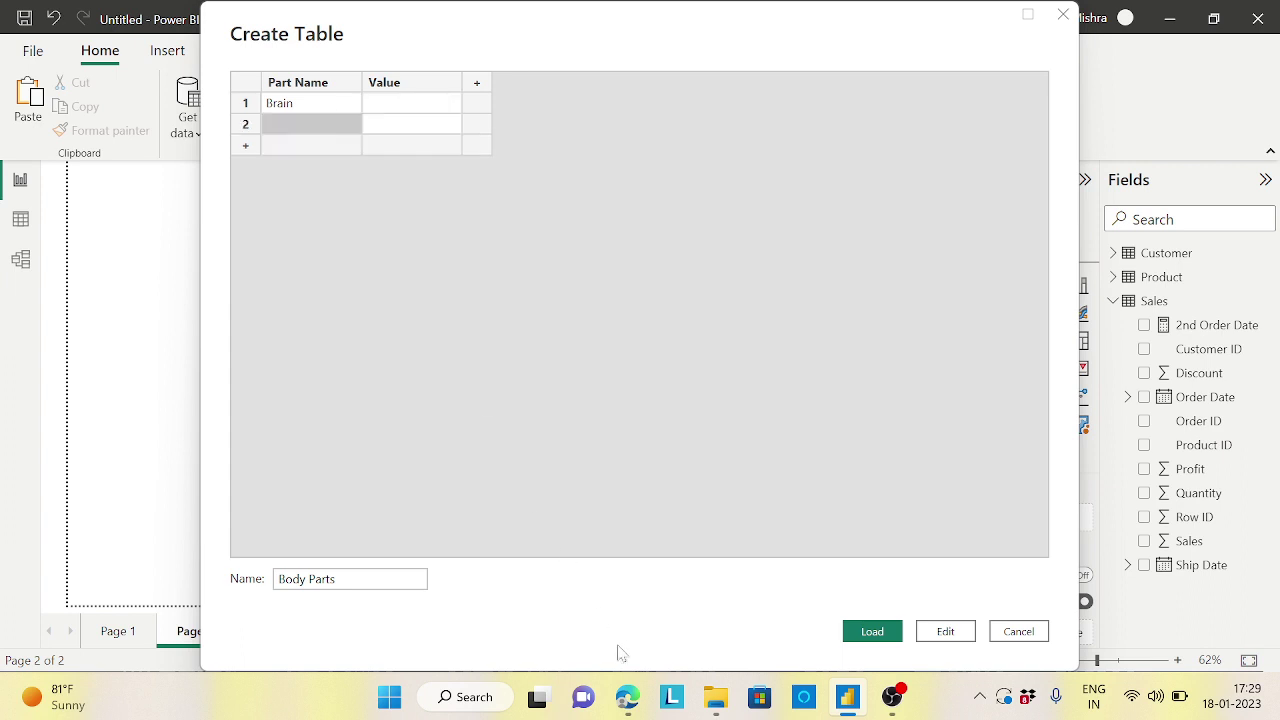
Check the area names in Synoptic Designer and enter Lungs and Heart as the second and third part names.
{"action": "left_click", "coordinate": [627, 697]}
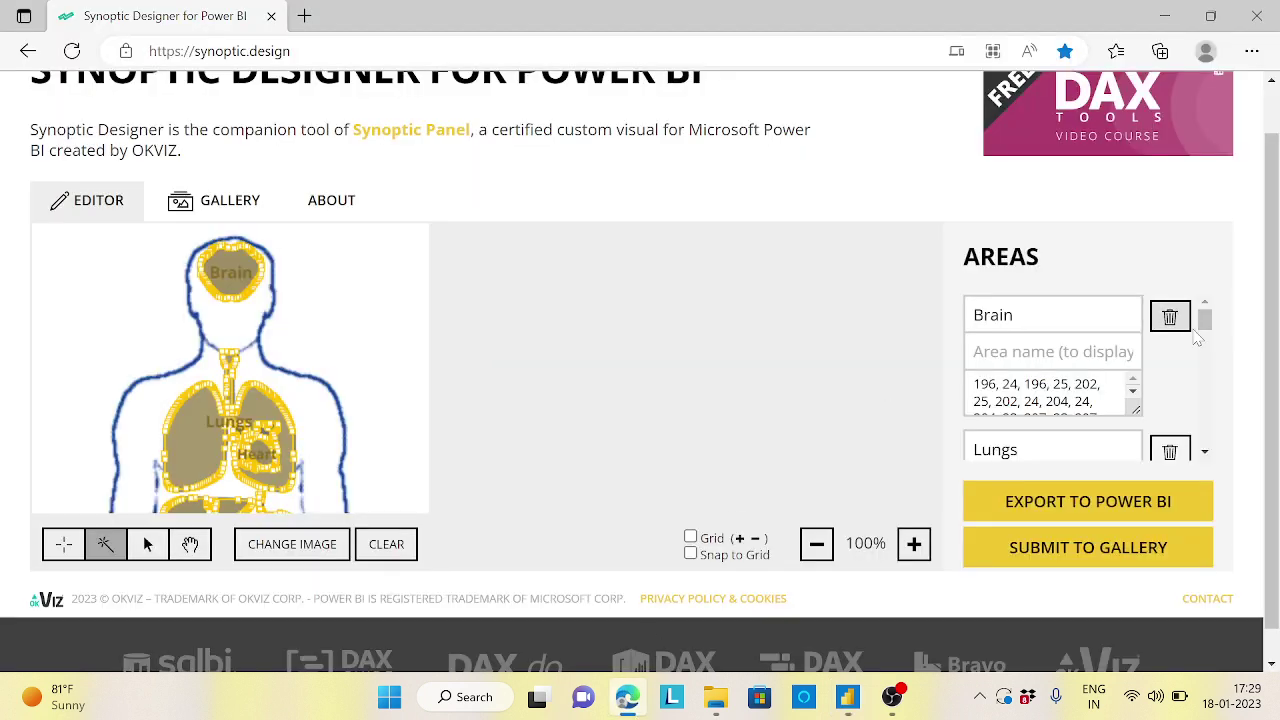
{"action": "left_click_drag", "start_coordinate": [1205, 318], "coordinate": [1210, 344]}
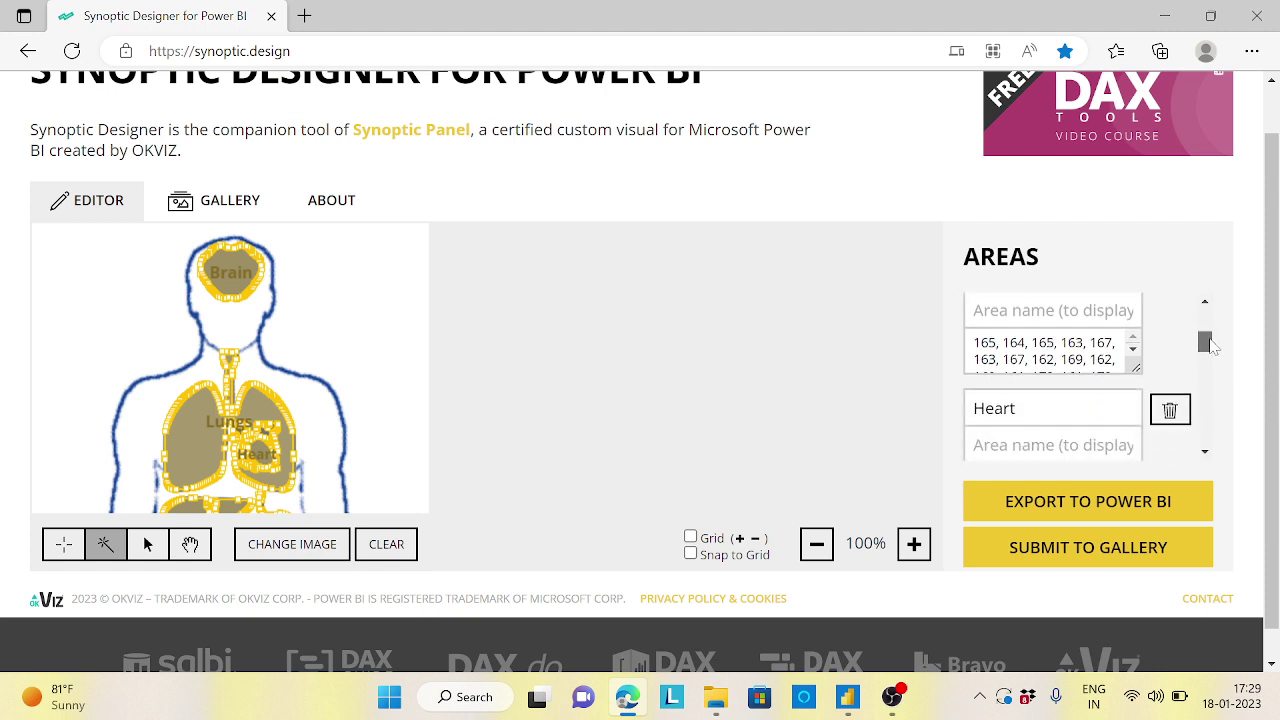
{"action": "key", "text": "alt+Tab"}
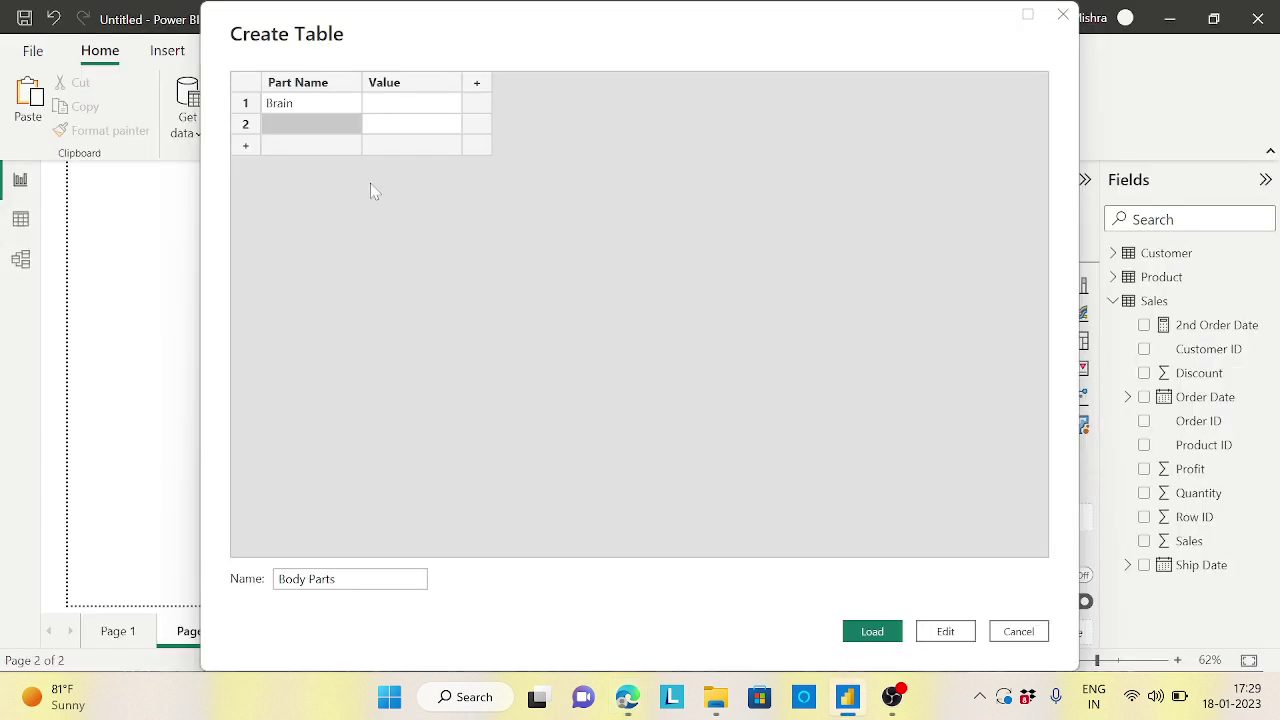
{"action": "left_click", "coordinate": [311, 123]}
{"action": "type", "text": "Lungs"}
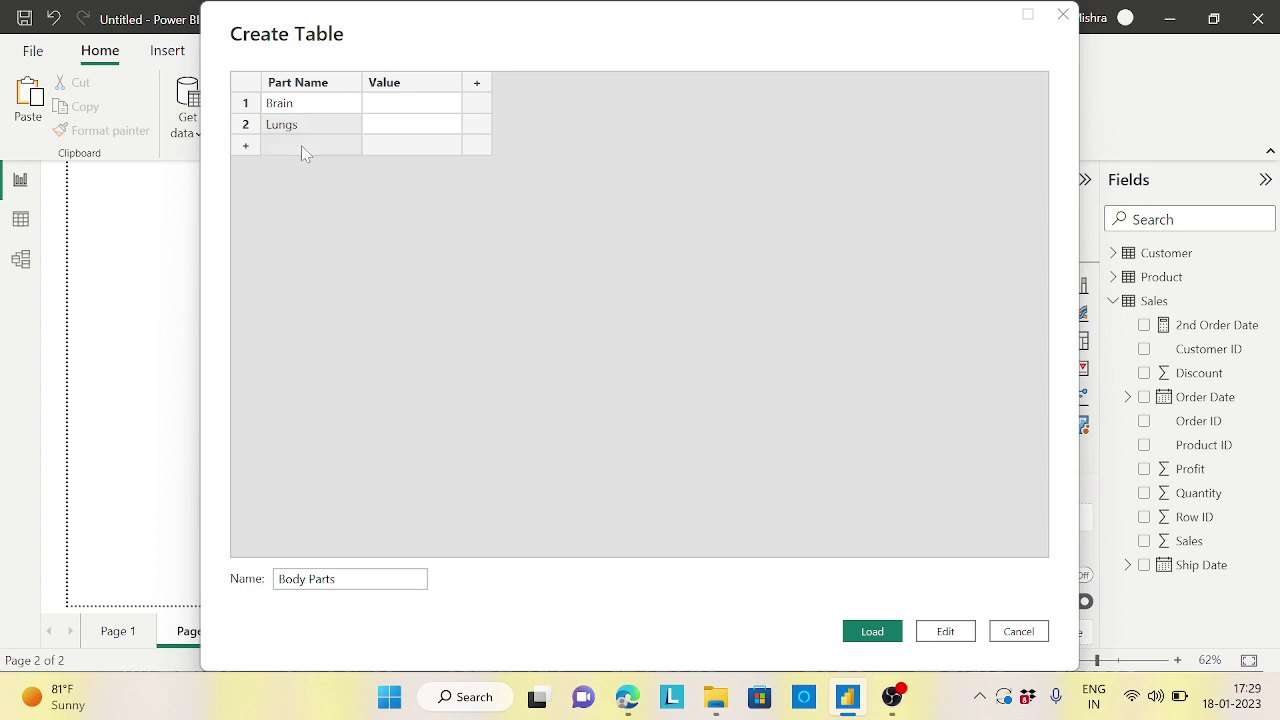
{"action": "left_click", "coordinate": [301, 145]}
{"action": "type", "text": "Heart"}
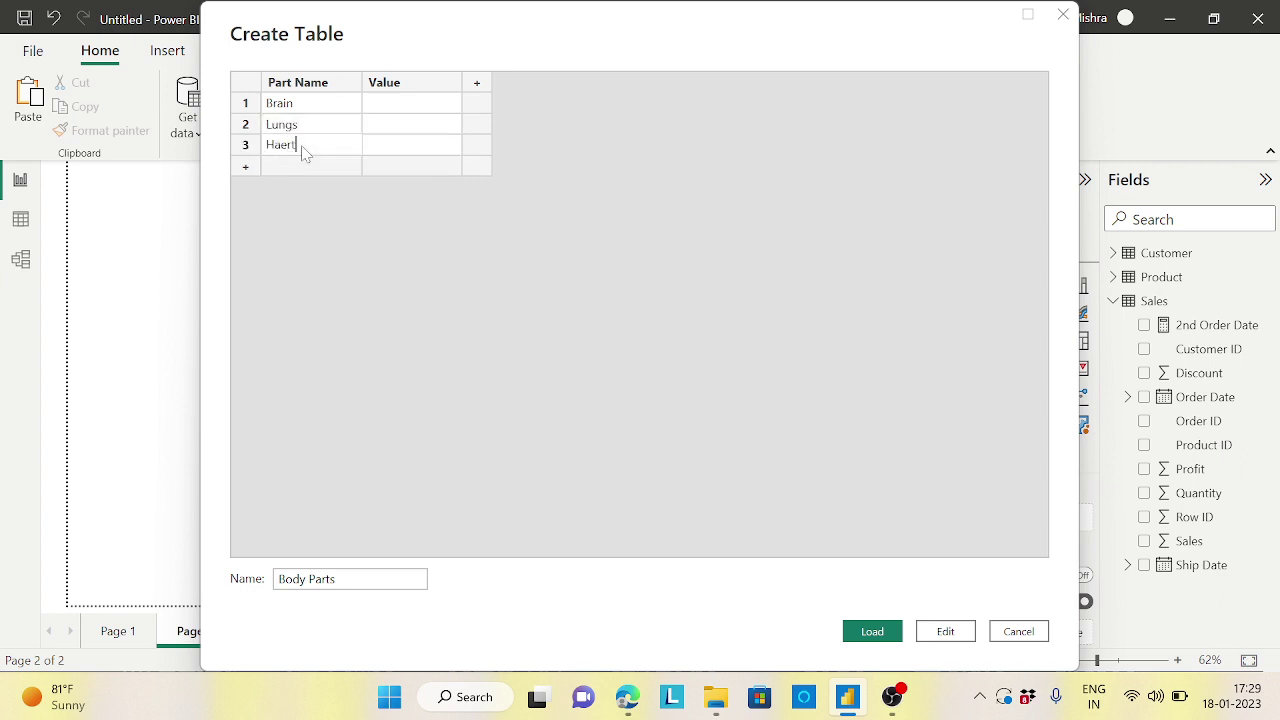
{"action": "key", "text": "BackSpace"}
{"action": "key", "text": "BackSpace"}
{"action": "key", "text": "BackSpace"}
{"action": "key", "text": "BackSpace"}
{"action": "type", "text": "eart"}
Look up the Brain area's first coordinate in Synoptic Designer and enter 196 as Brain's value in the table.
{"action": "left_click", "coordinate": [423, 106]}
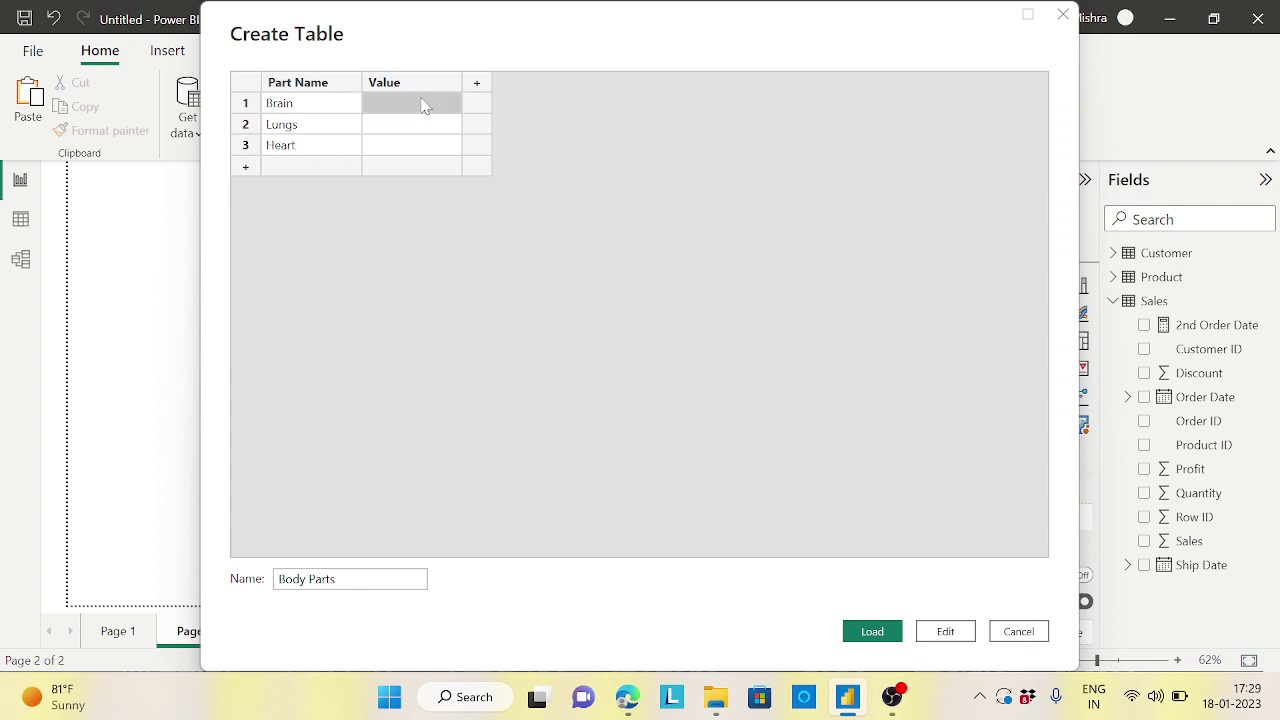
{"action": "key", "text": "alt+Tab"}
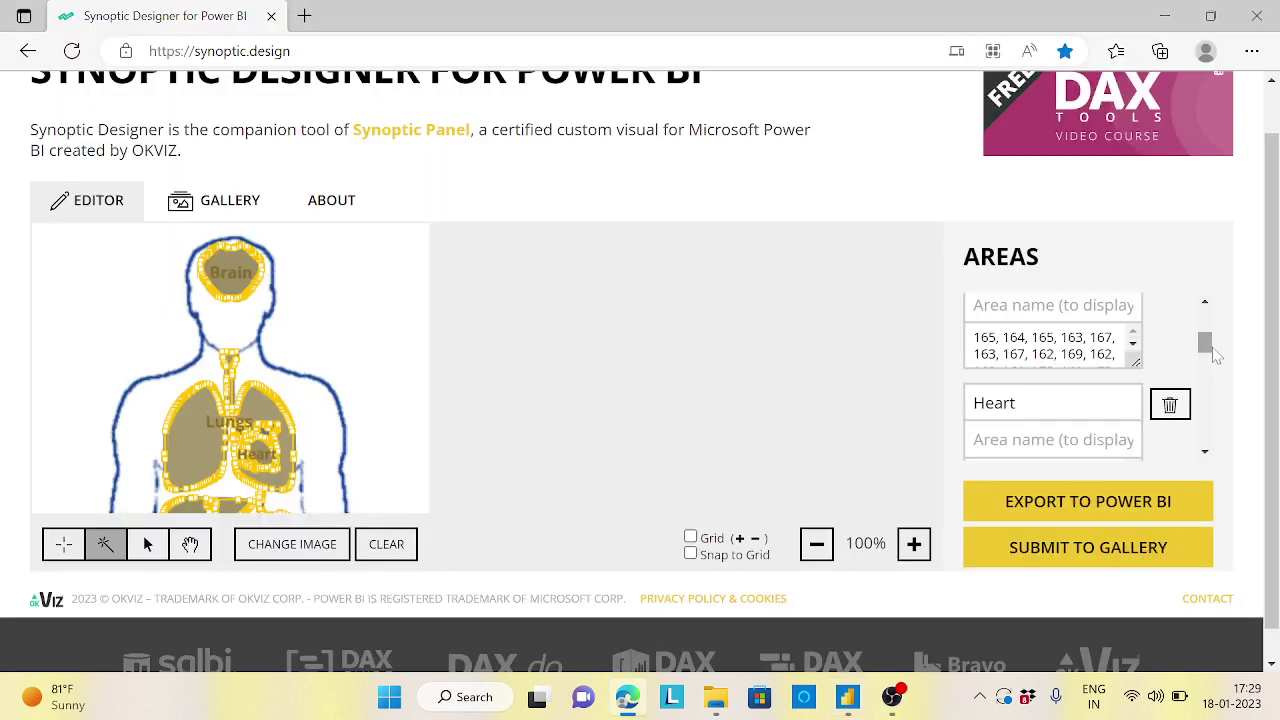
{"action": "left_click_drag", "start_coordinate": [1205, 343], "coordinate": [1207, 318]}
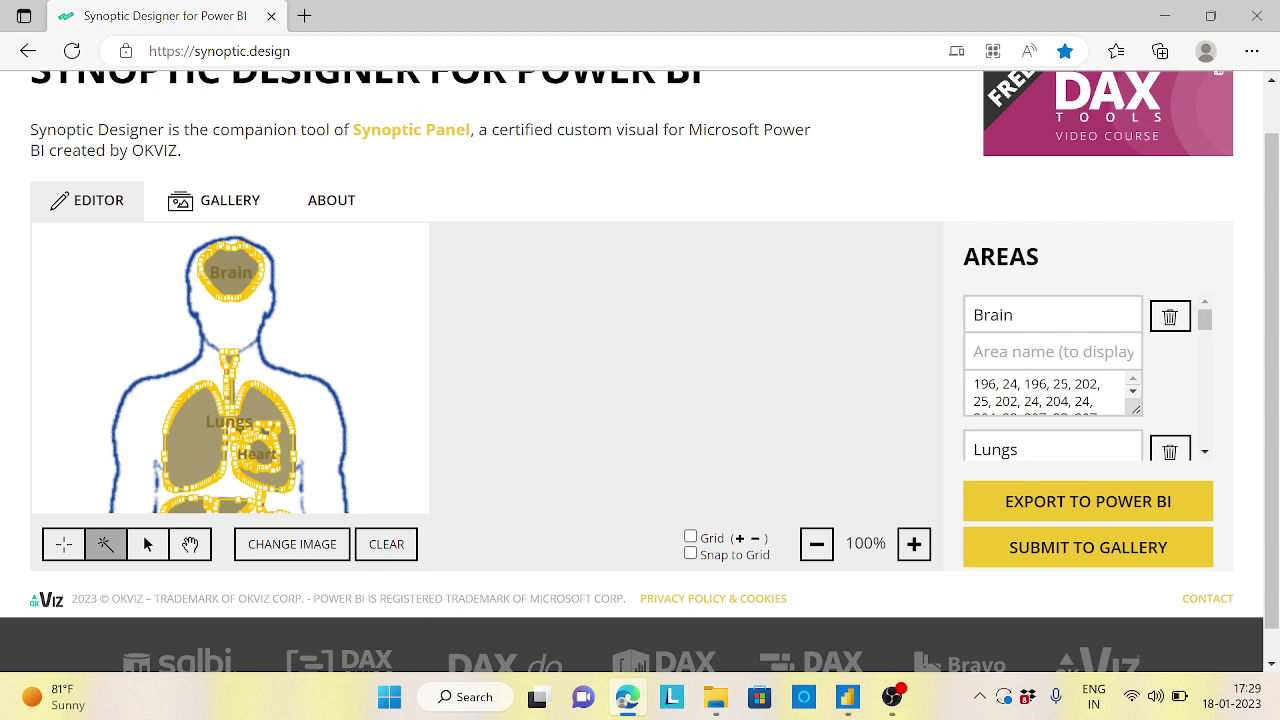
{"action": "key", "text": "alt+Tab"}
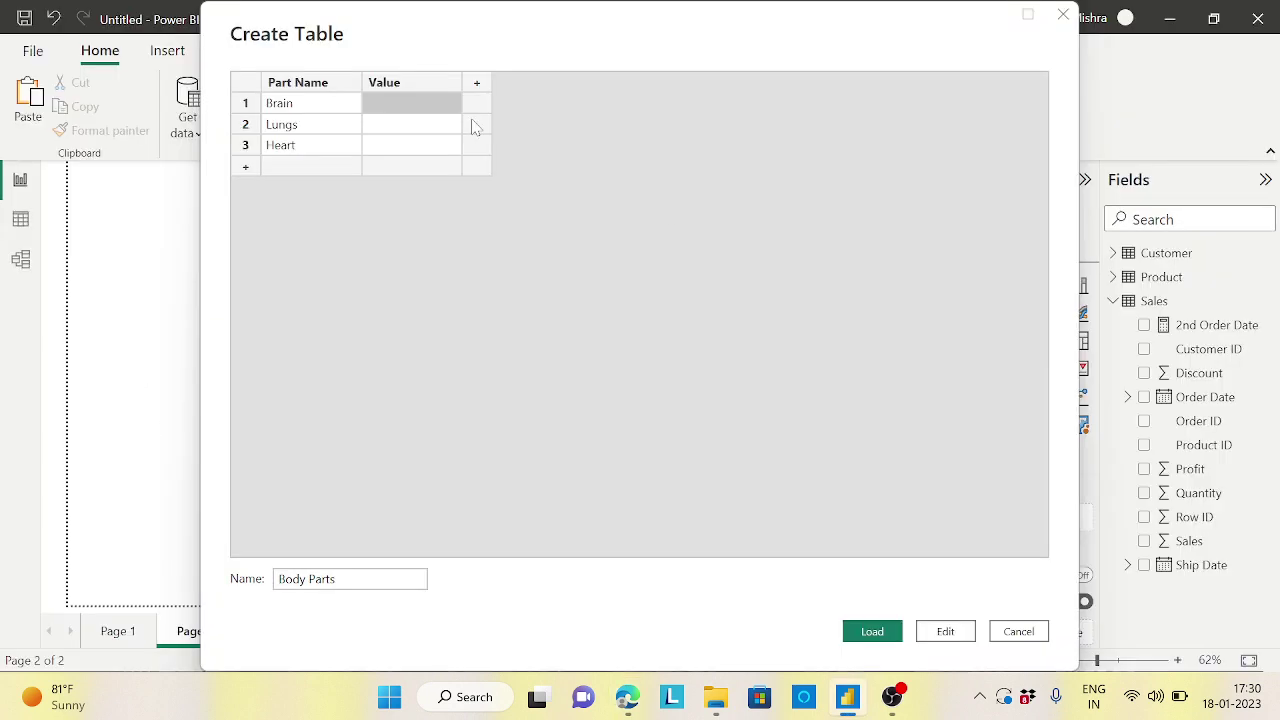
{"action": "left_click", "coordinate": [414, 108]}
{"action": "type", "text": "196"}
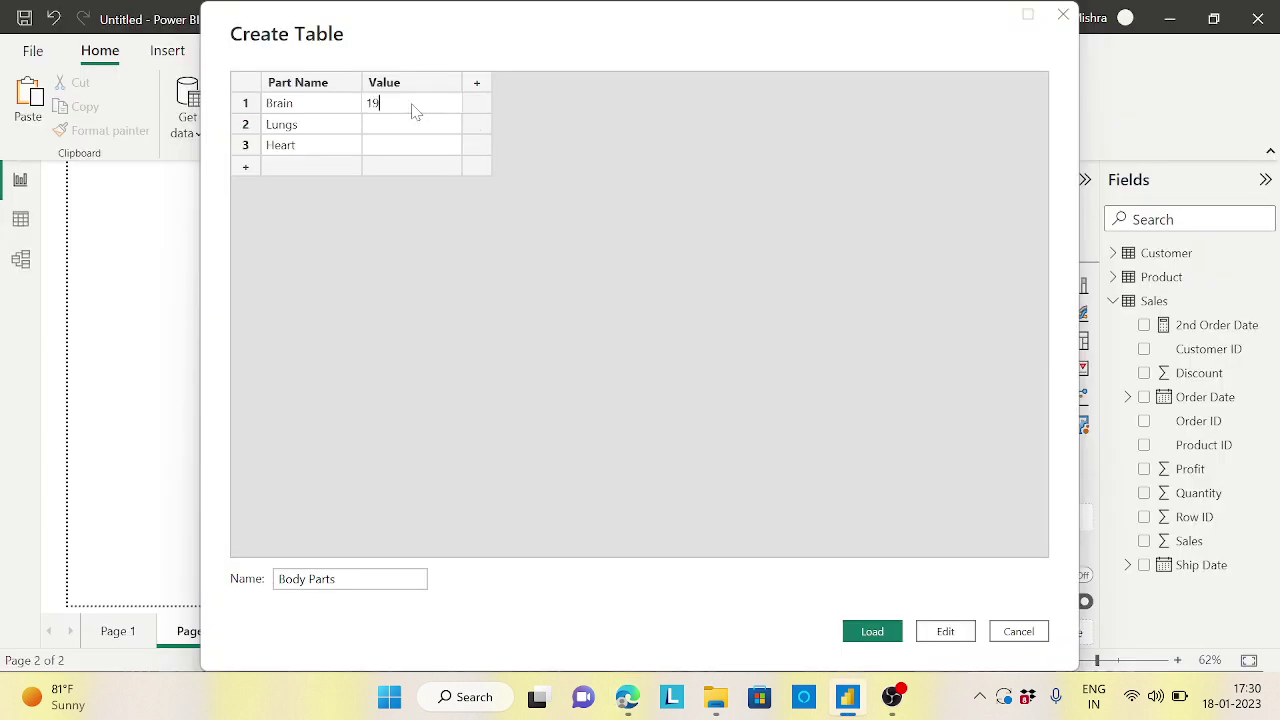
Look up the Lungs area's first coordinate in Synoptic Designer and enter 165 as Lungs' value in the table.
{"action": "left_click", "coordinate": [400, 134]}
{"action": "key", "text": "alt+Tab"}
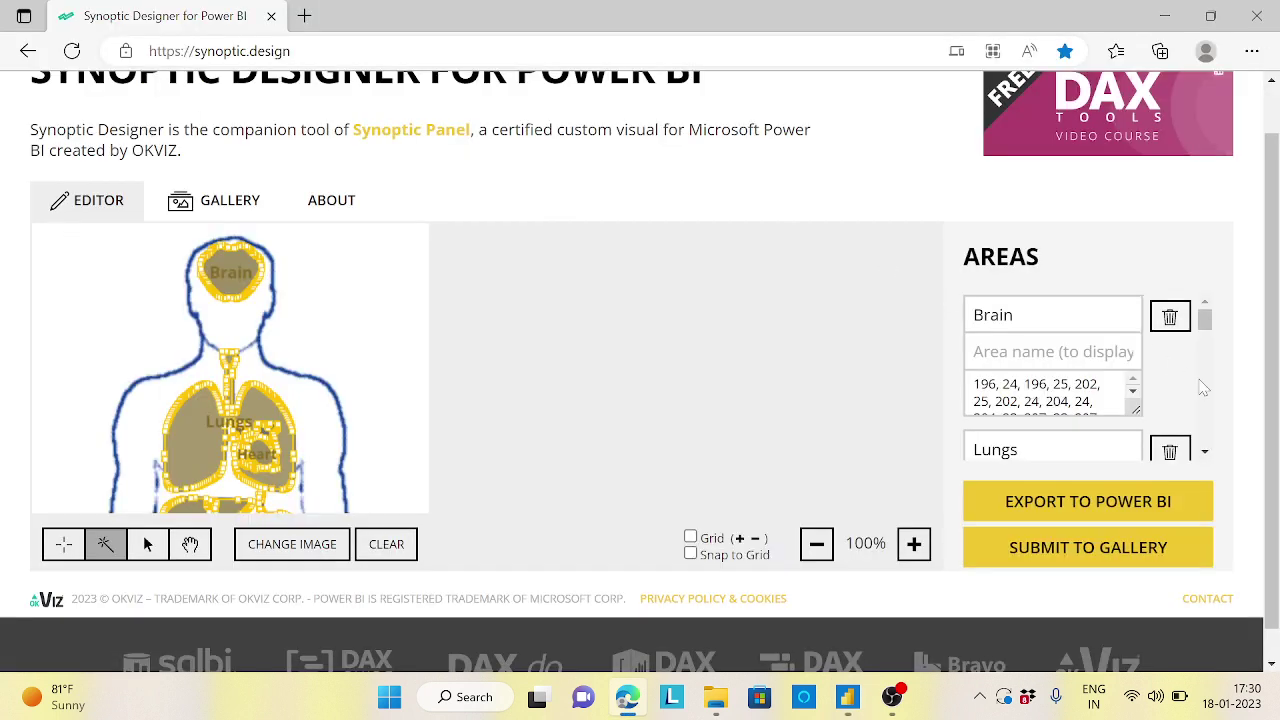
{"action": "scroll", "coordinate": [1203, 334], "scroll_direction": "down", "scroll_amount": 1}
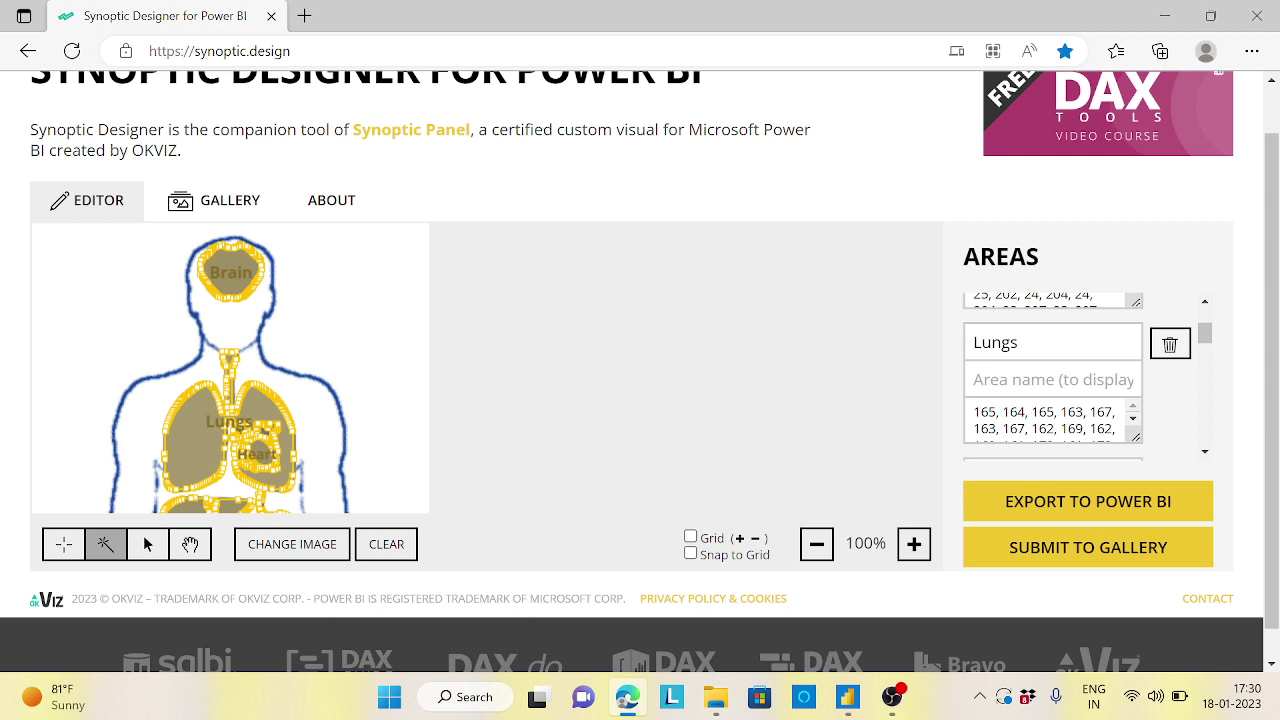
{"action": "key", "text": "alt+Tab"}
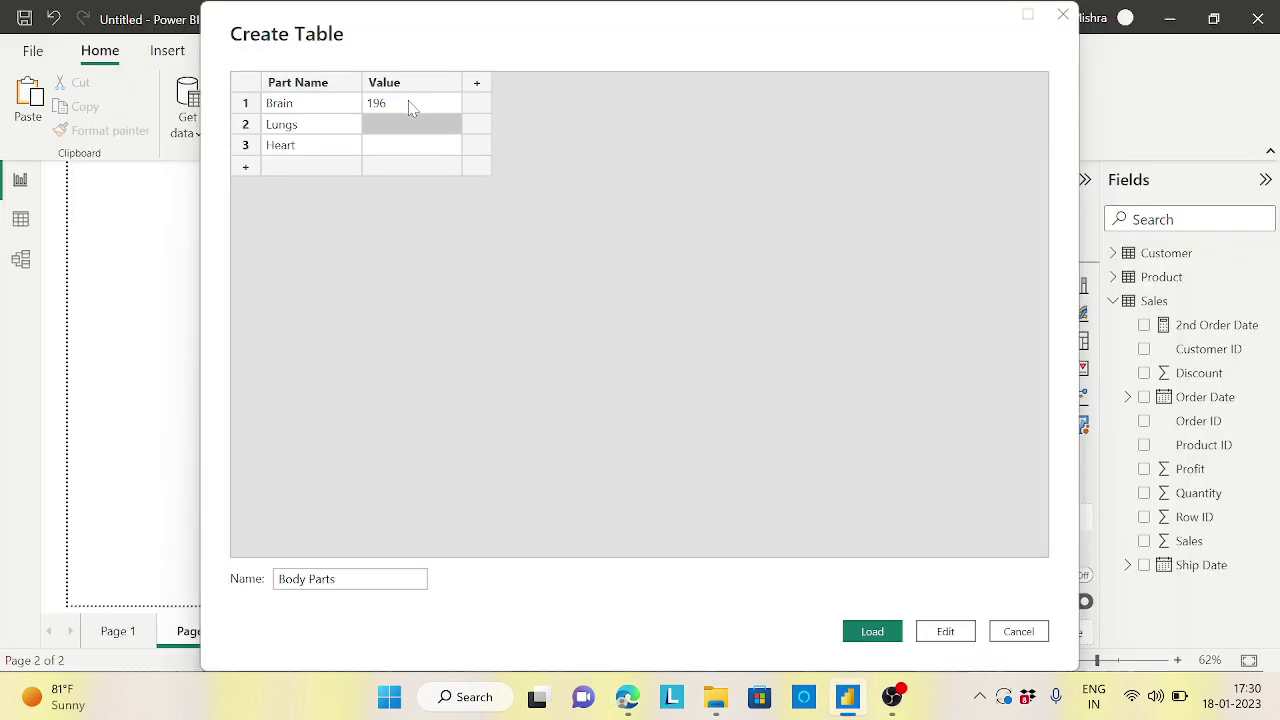
{"action": "left_click", "coordinate": [389, 125]}
{"action": "type", "text": "165"}
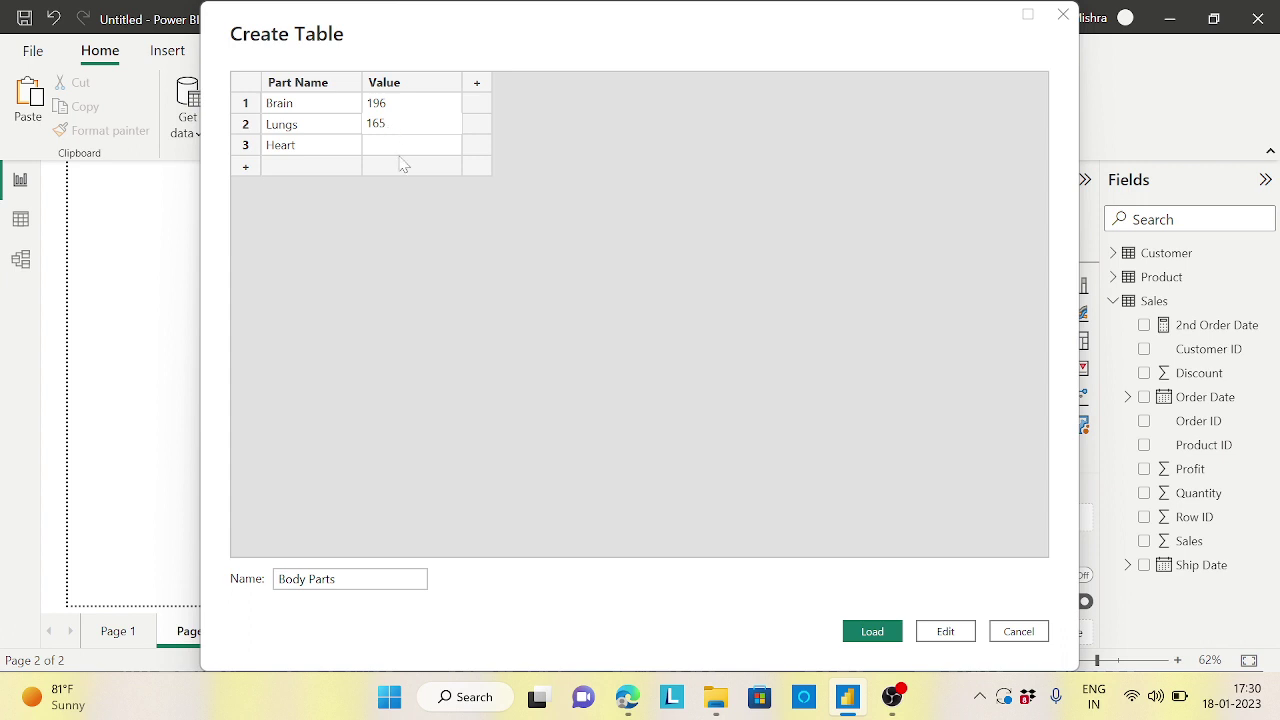
{"action": "key", "text": "Return"}
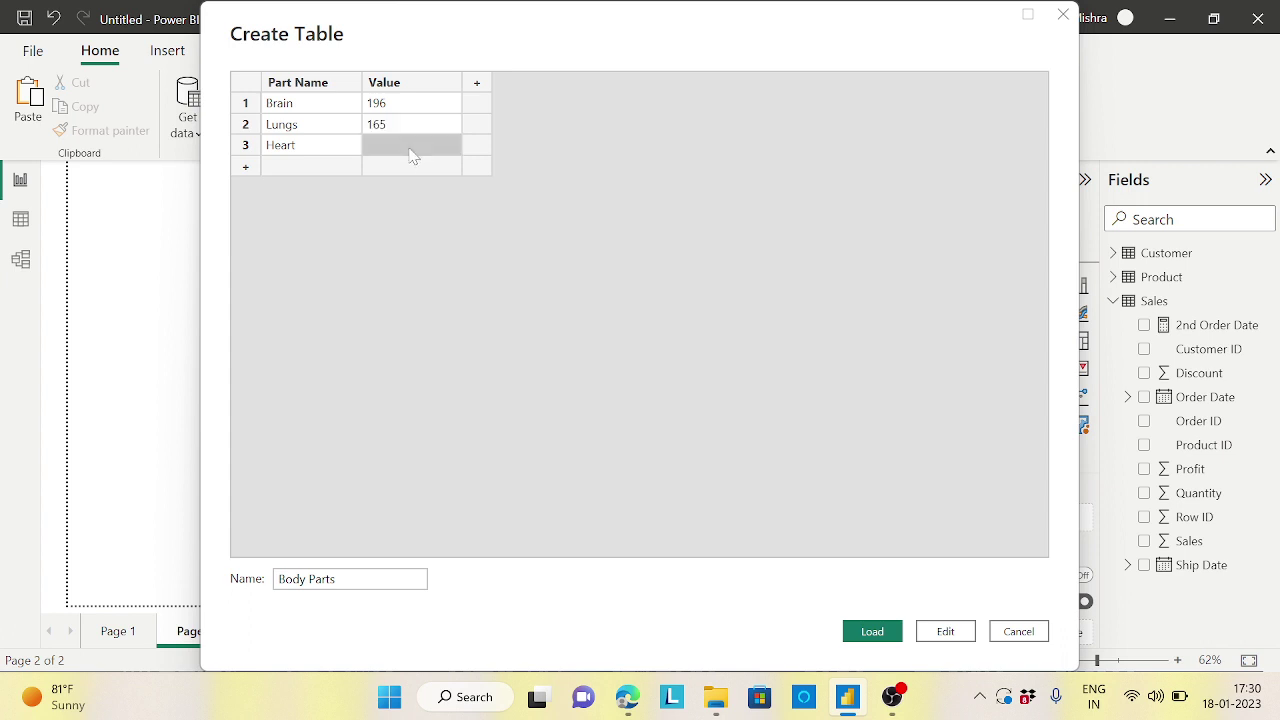
Look up the Heart area's first coordinate in Synoptic Designer and enter 228 as Heart's value in the table.
{"action": "left_click", "coordinate": [411, 152]}
{"action": "key", "text": "alt+Tab"}
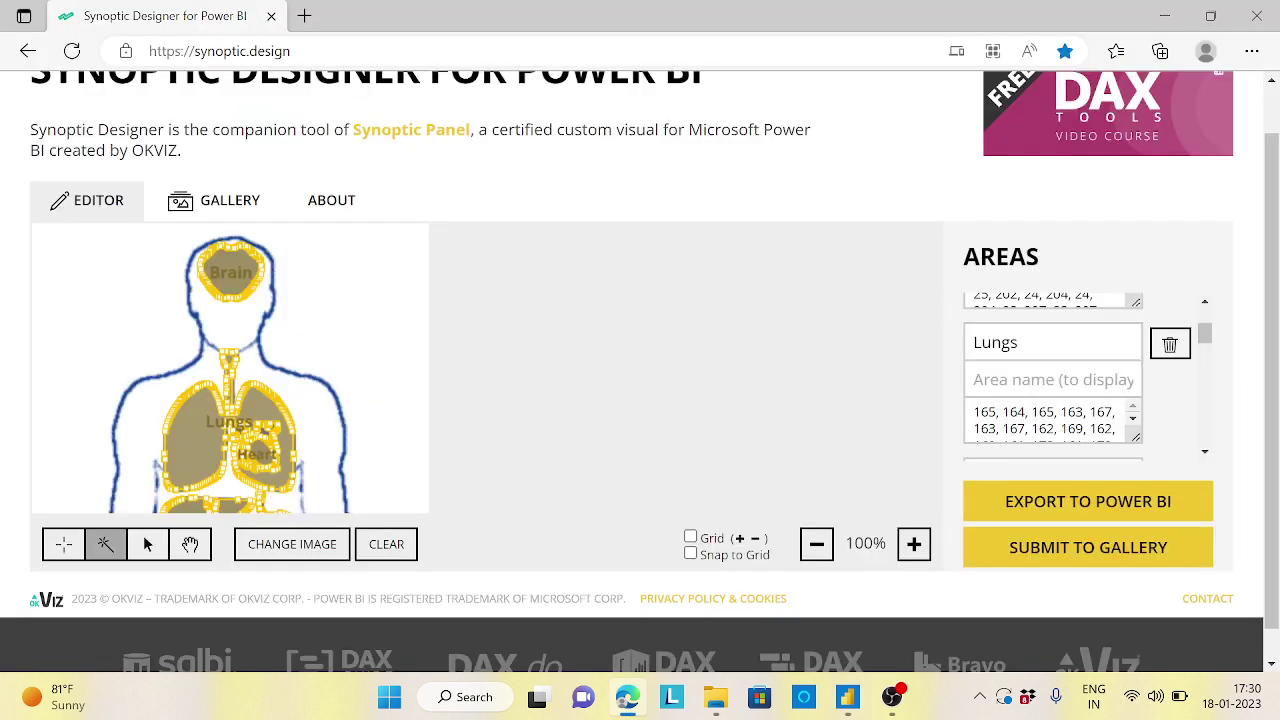
{"action": "left_click_drag", "start_coordinate": [1205, 336], "coordinate": [1208, 363]}
{"action": "key", "text": "alt+Tab"}
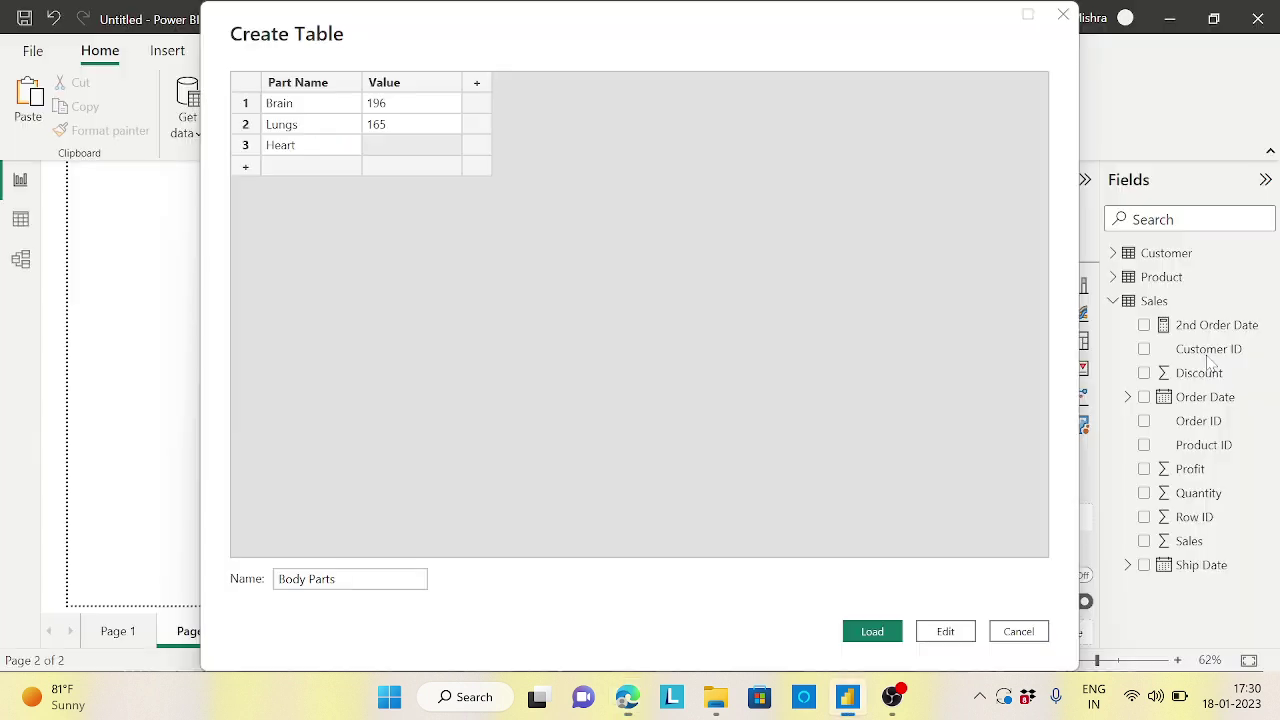
{"action": "left_click", "coordinate": [416, 150]}
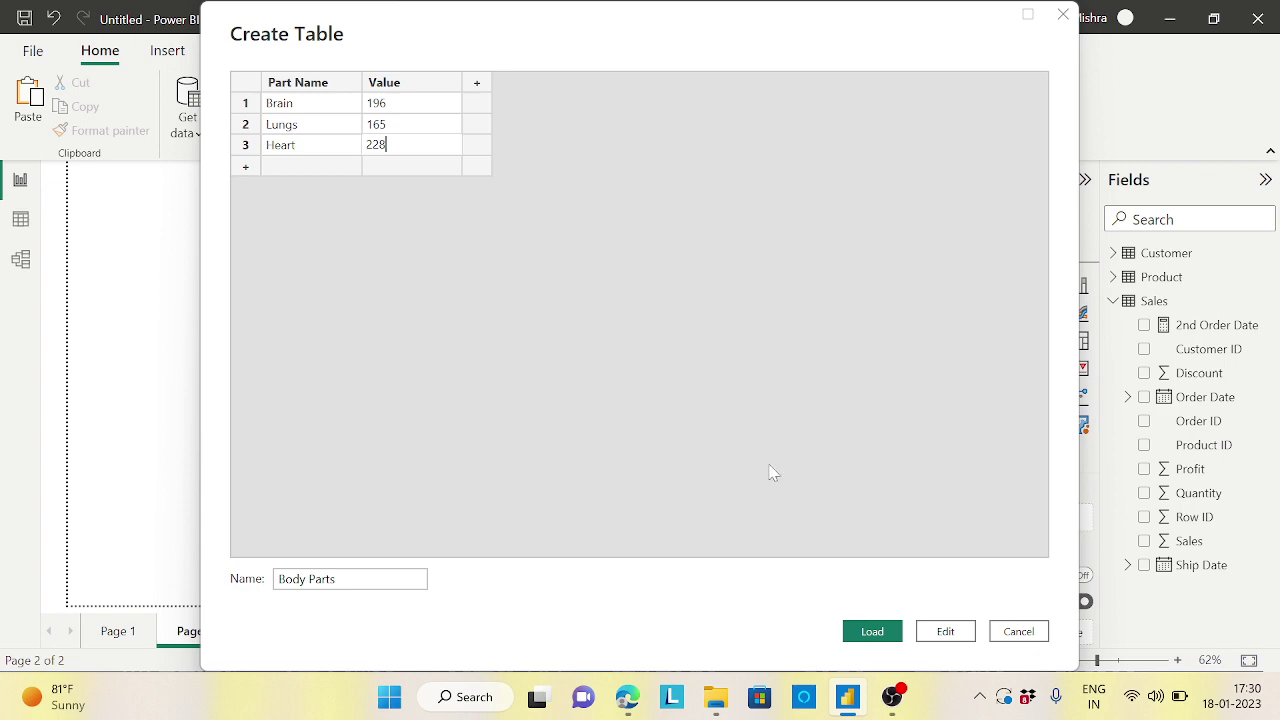
{"action": "type", "text": "228"}
Load the Body Parts table into the report and collapse the Sales table's field list.
{"action": "left_click", "coordinate": [870, 631]}
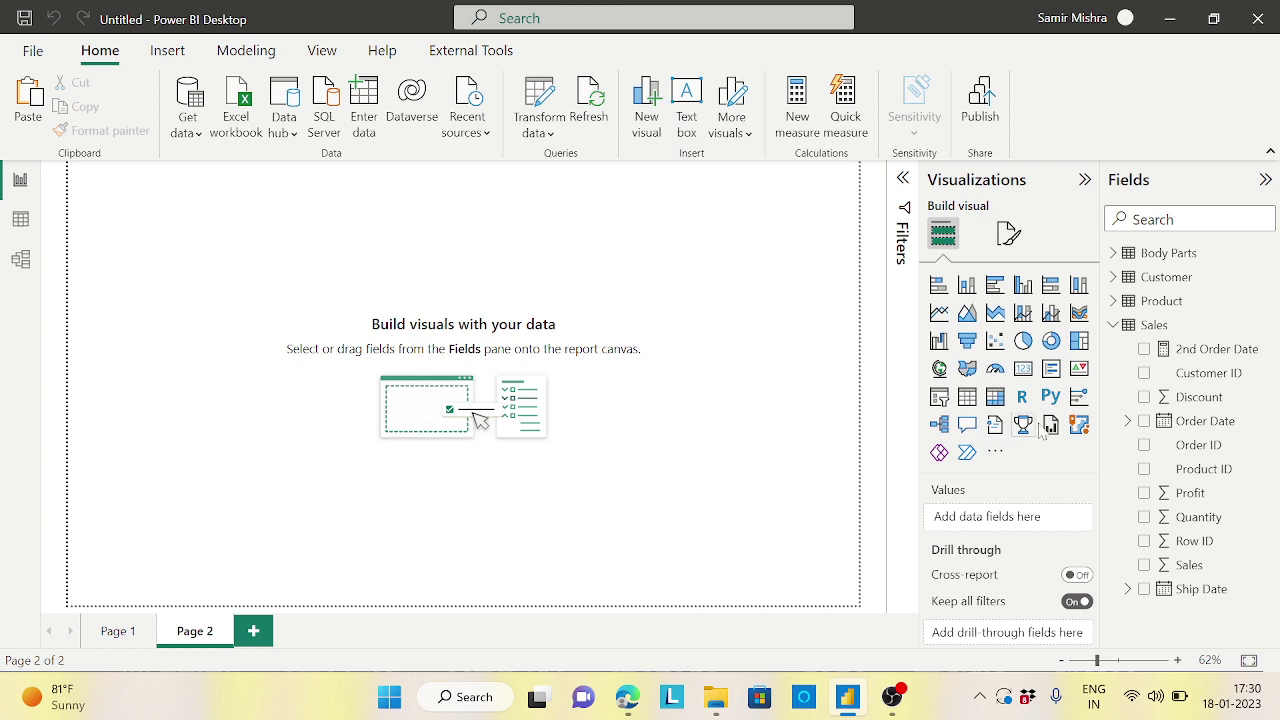
{"action": "left_click", "coordinate": [1113, 326]}
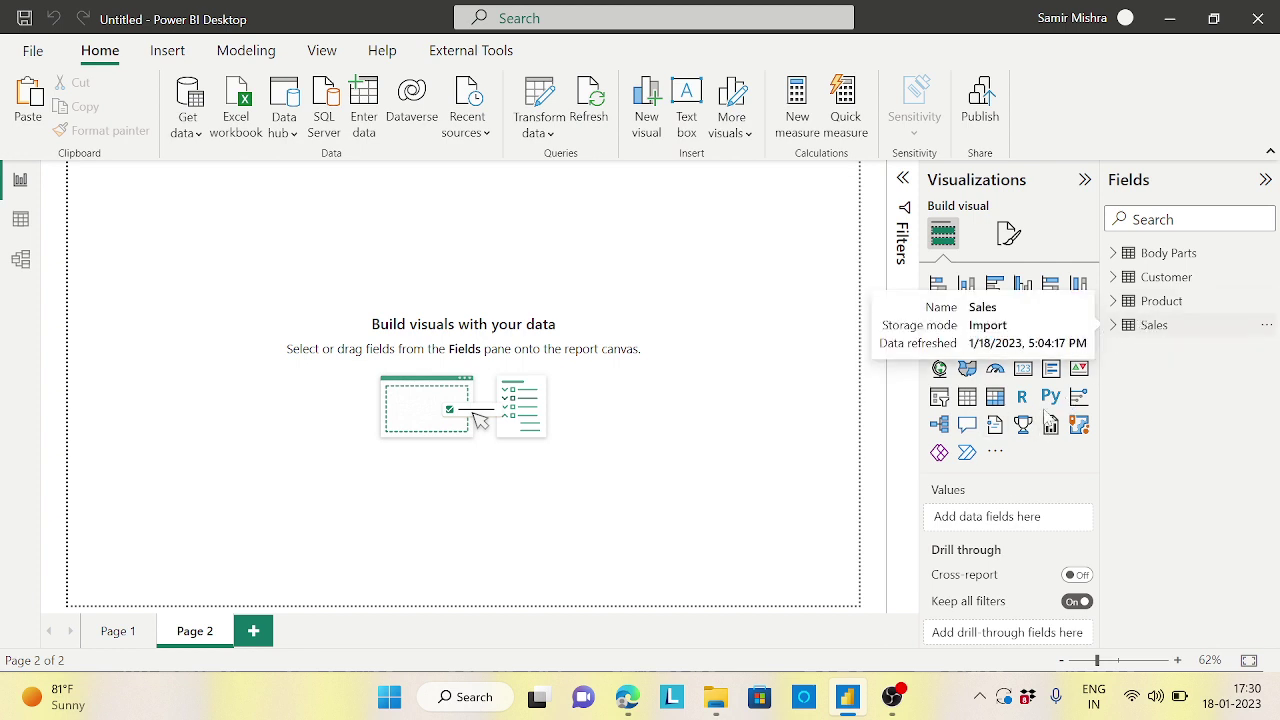
{"action": "left_click", "coordinate": [627, 697]}
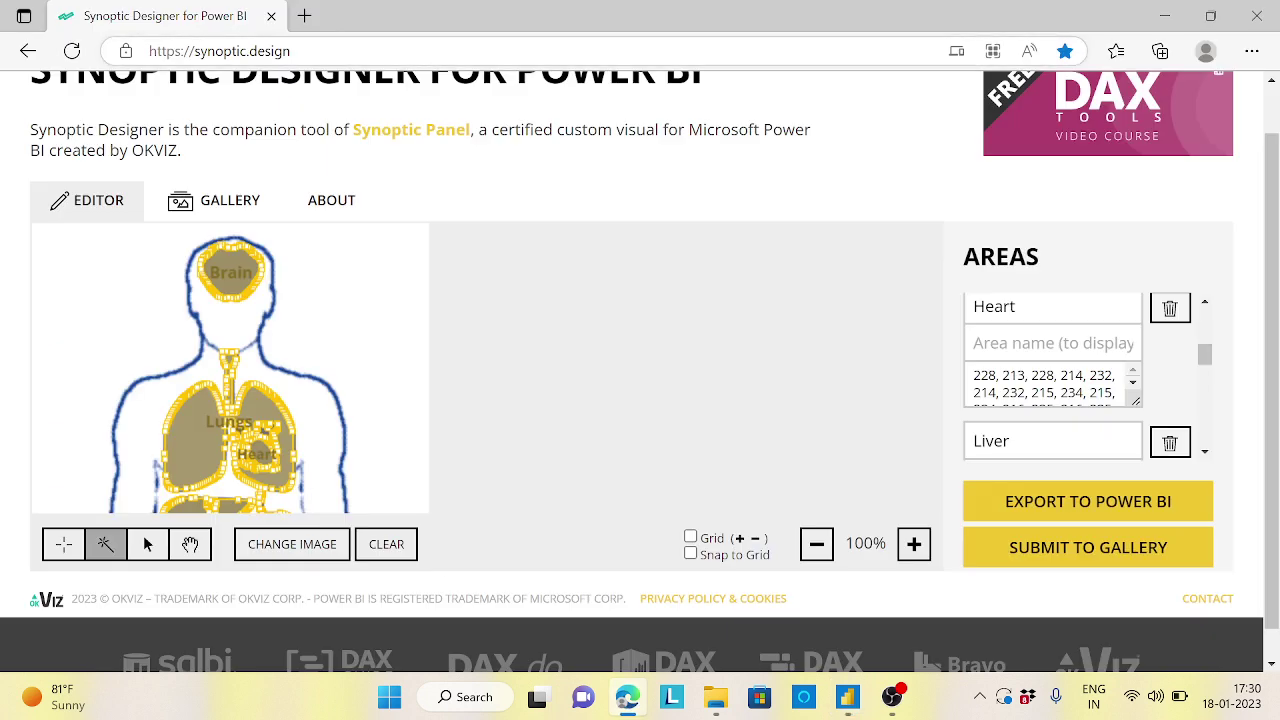
{"action": "left_click", "coordinate": [845, 697]}
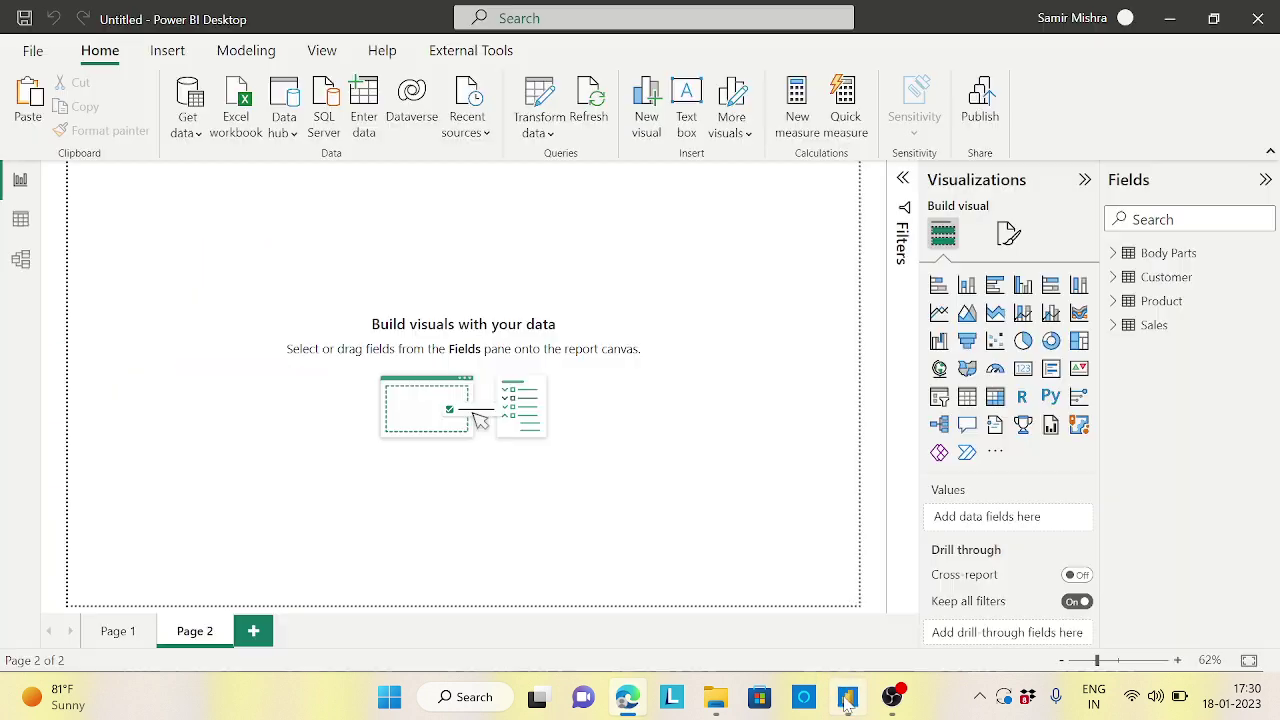
Search the additional Power BI visuals for "syn" and import Synoptic Panel by OKViz into the report.
{"action": "left_click", "coordinate": [995, 454]}
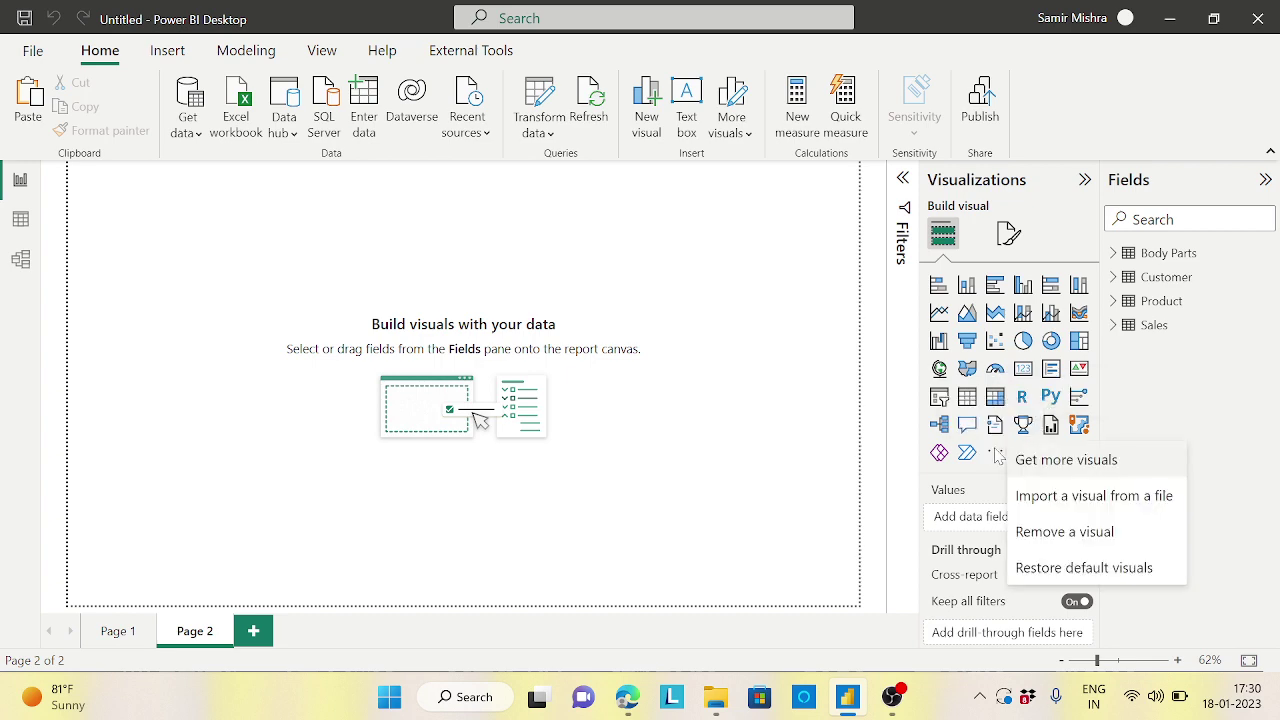
{"action": "left_click", "coordinate": [1061, 462]}
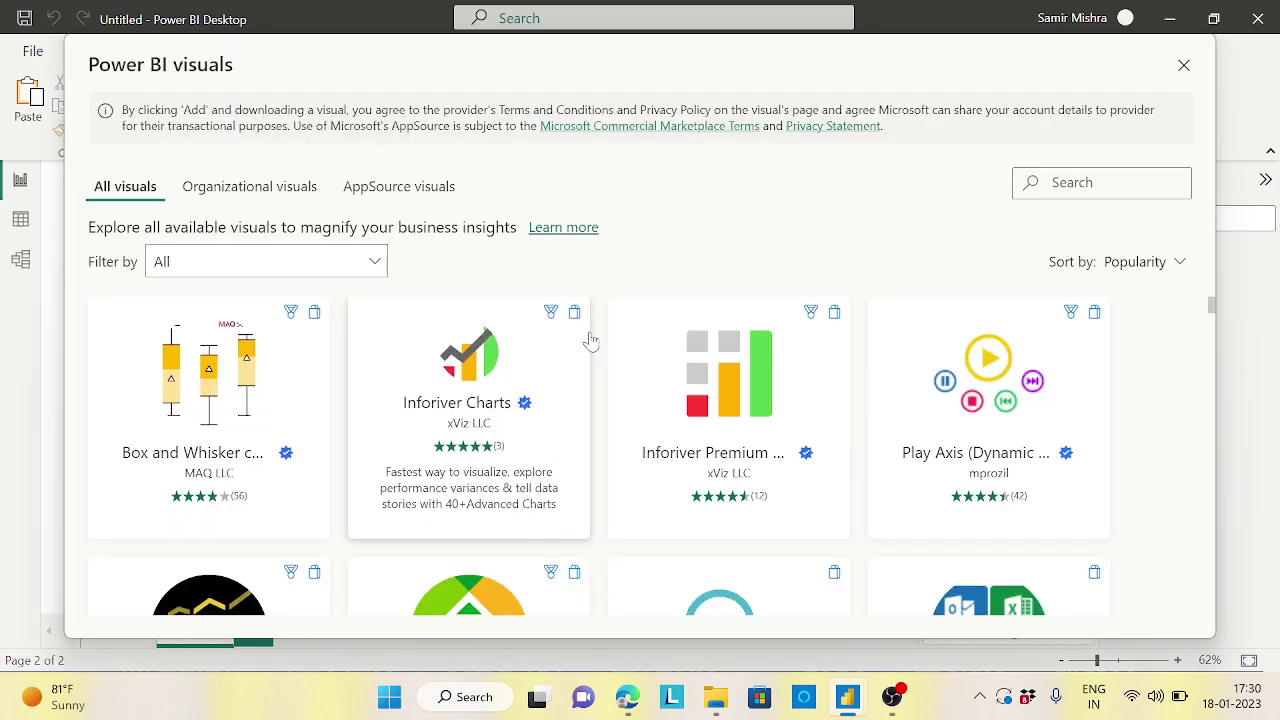
{"action": "type", "text": "syn"}
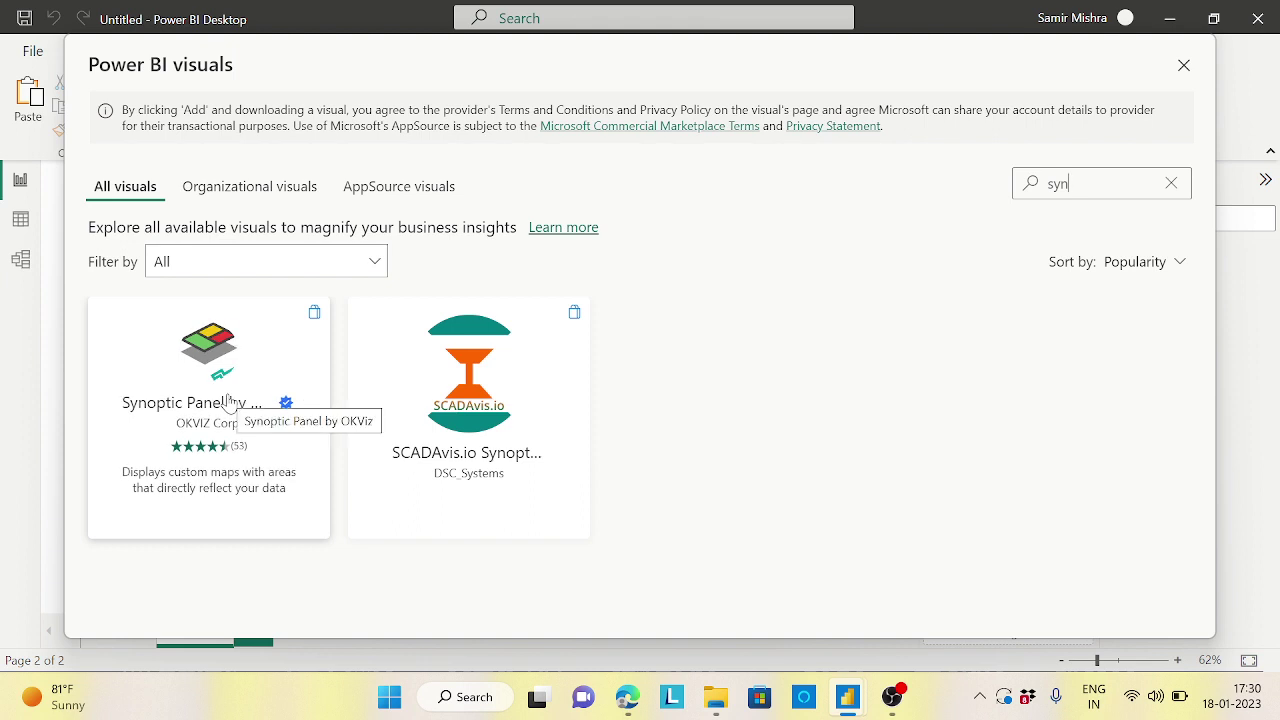
{"action": "left_click", "coordinate": [218, 352]}
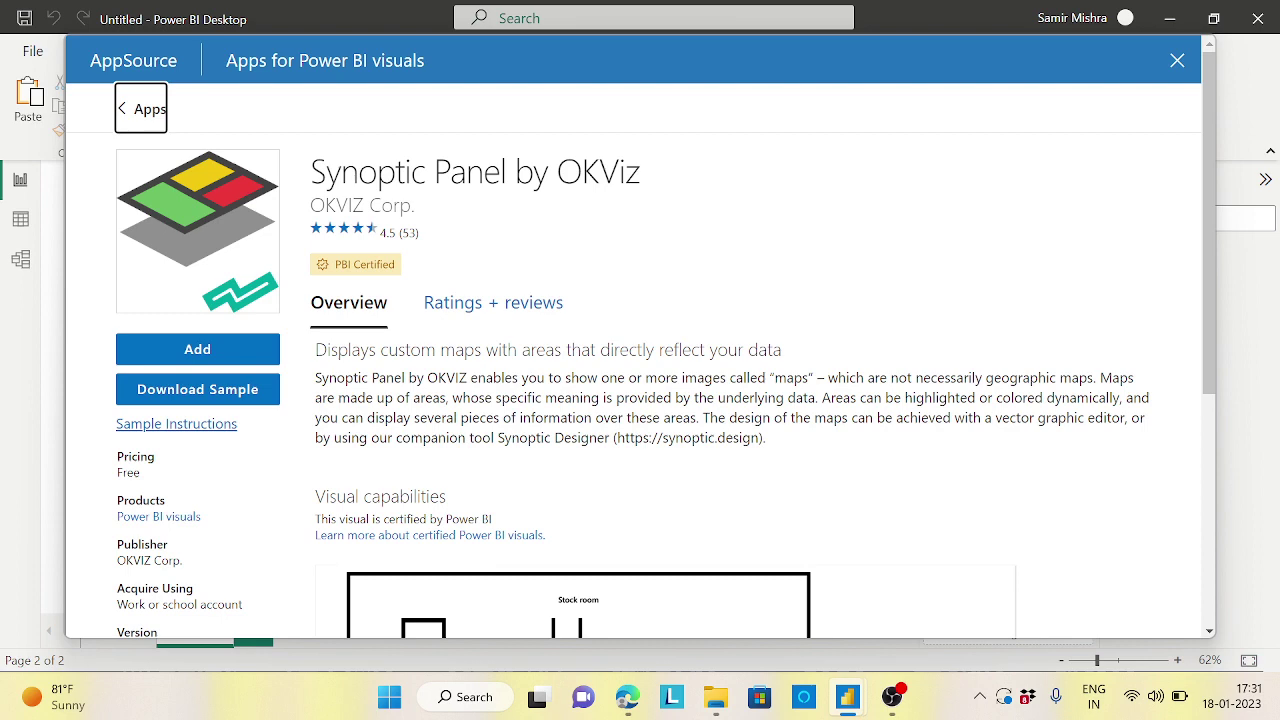
{"action": "left_click", "coordinate": [220, 356]}
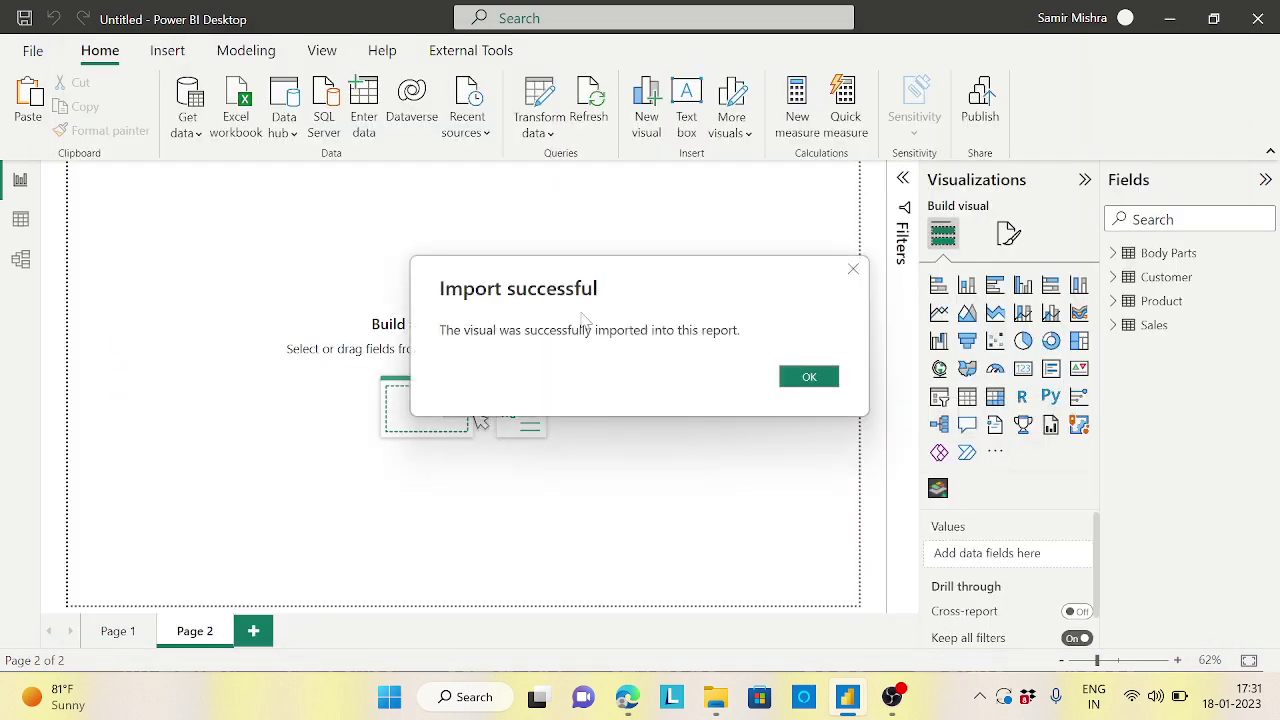
{"action": "left_click", "coordinate": [815, 377]}
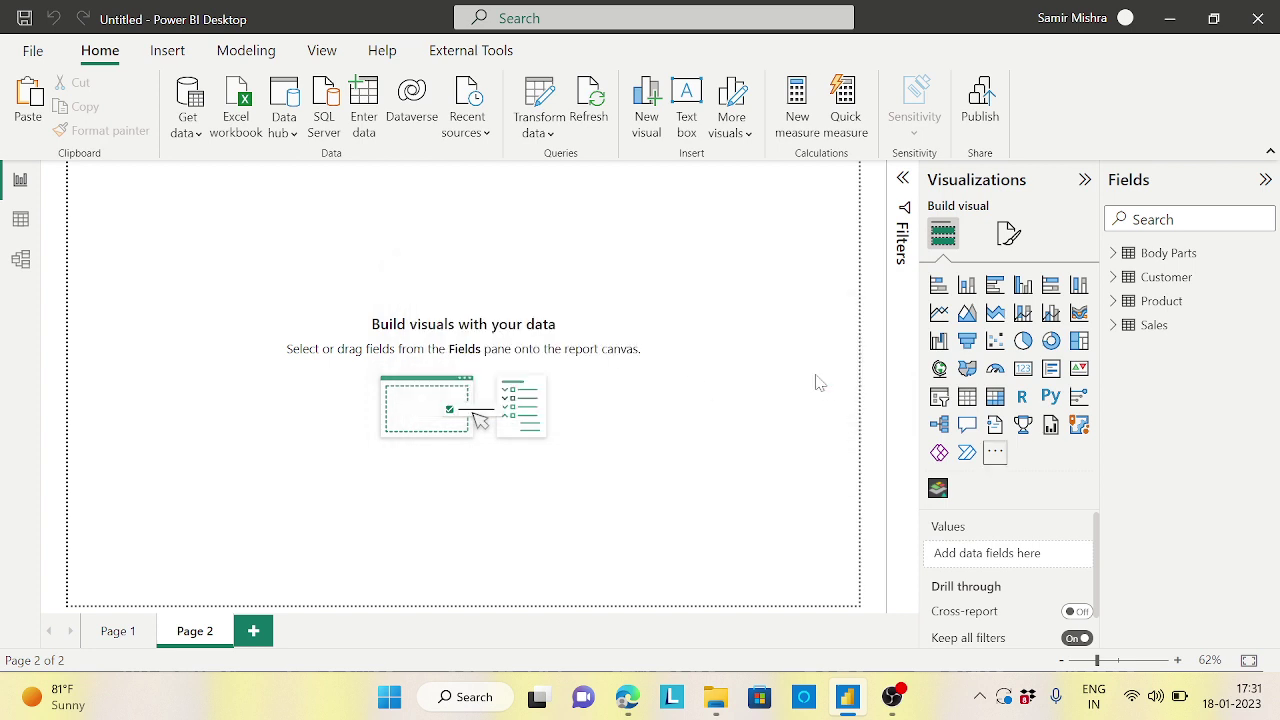
Add an enlarged Synoptic Panel visual to Page 2 and assign Part Name as its Category and Value as its Measure.
{"action": "left_click", "coordinate": [944, 494]}
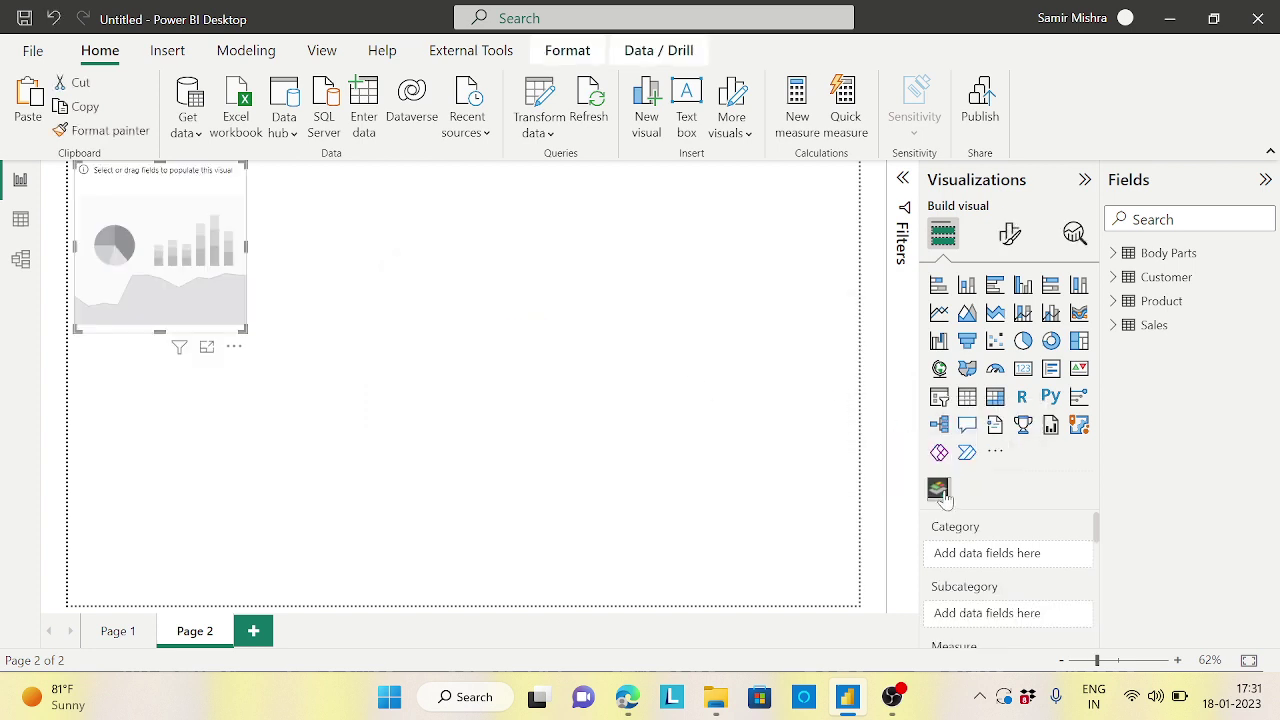
{"action": "left_click_drag", "start_coordinate": [247, 330], "coordinate": [506, 468]}
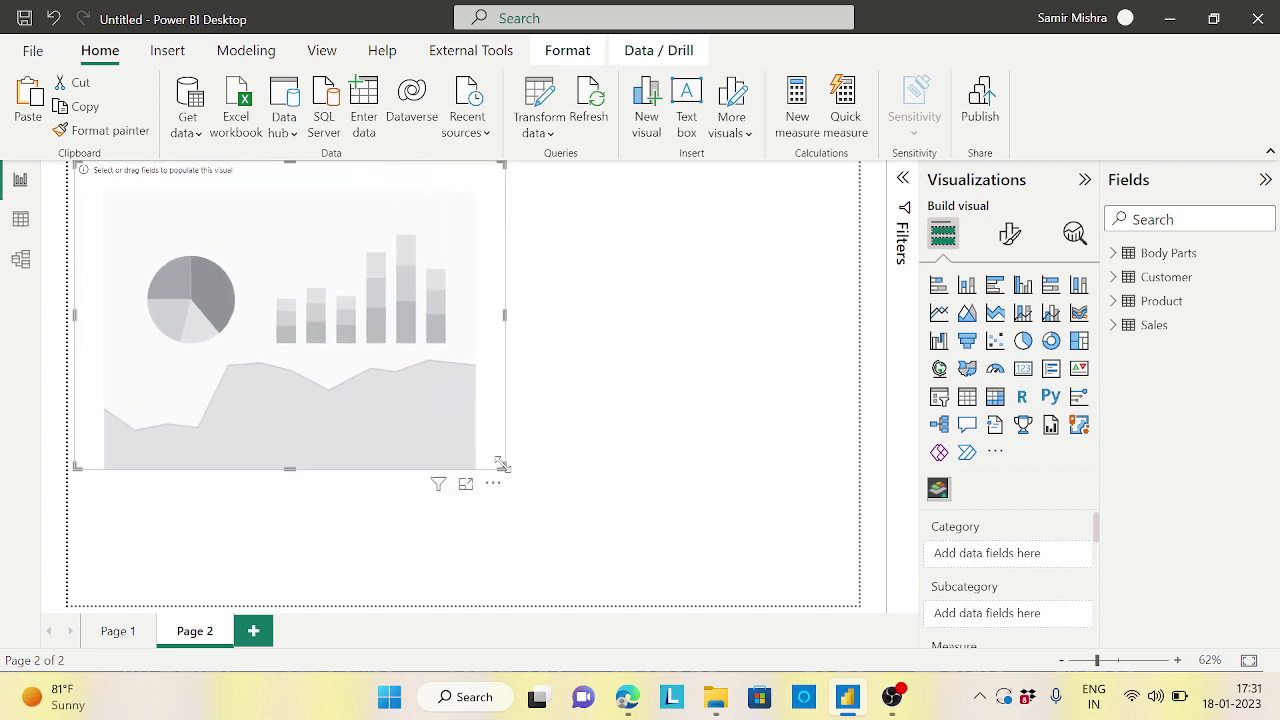
{"action": "left_click", "coordinate": [1115, 254]}
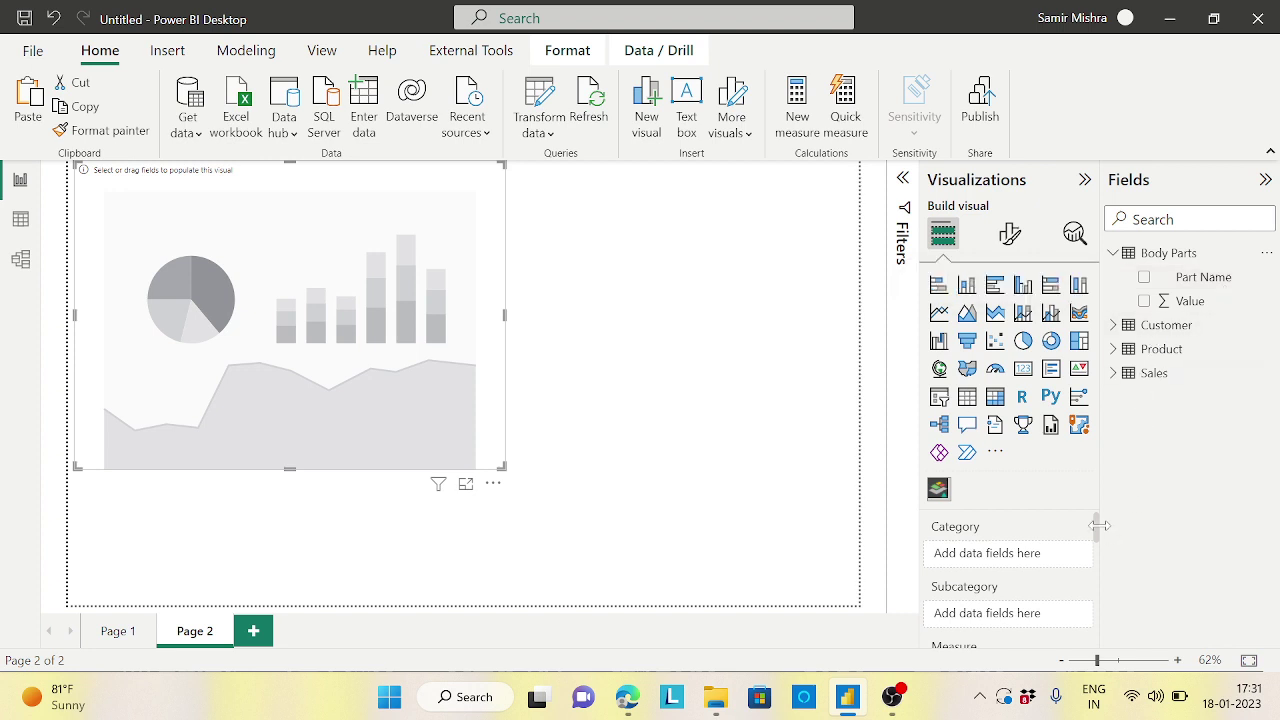
{"action": "left_click_drag", "start_coordinate": [1095, 530], "coordinate": [1095, 535]}
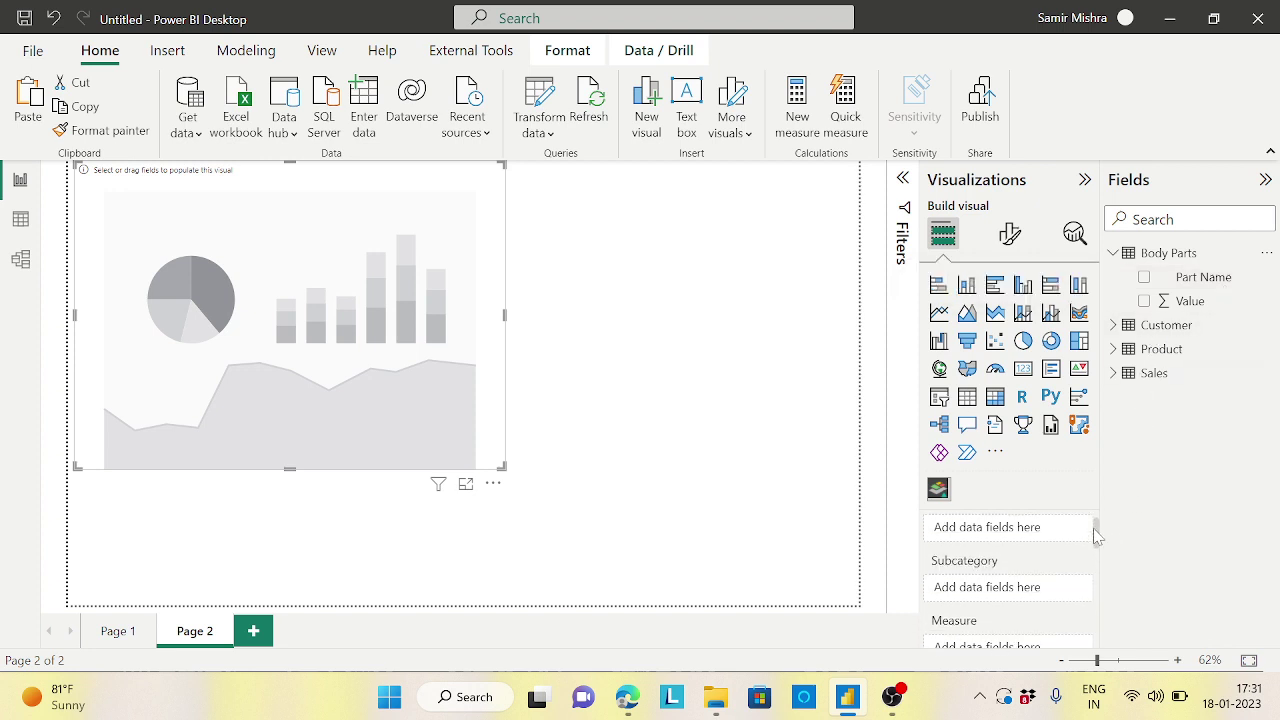
{"action": "left_click", "coordinate": [1144, 277]}
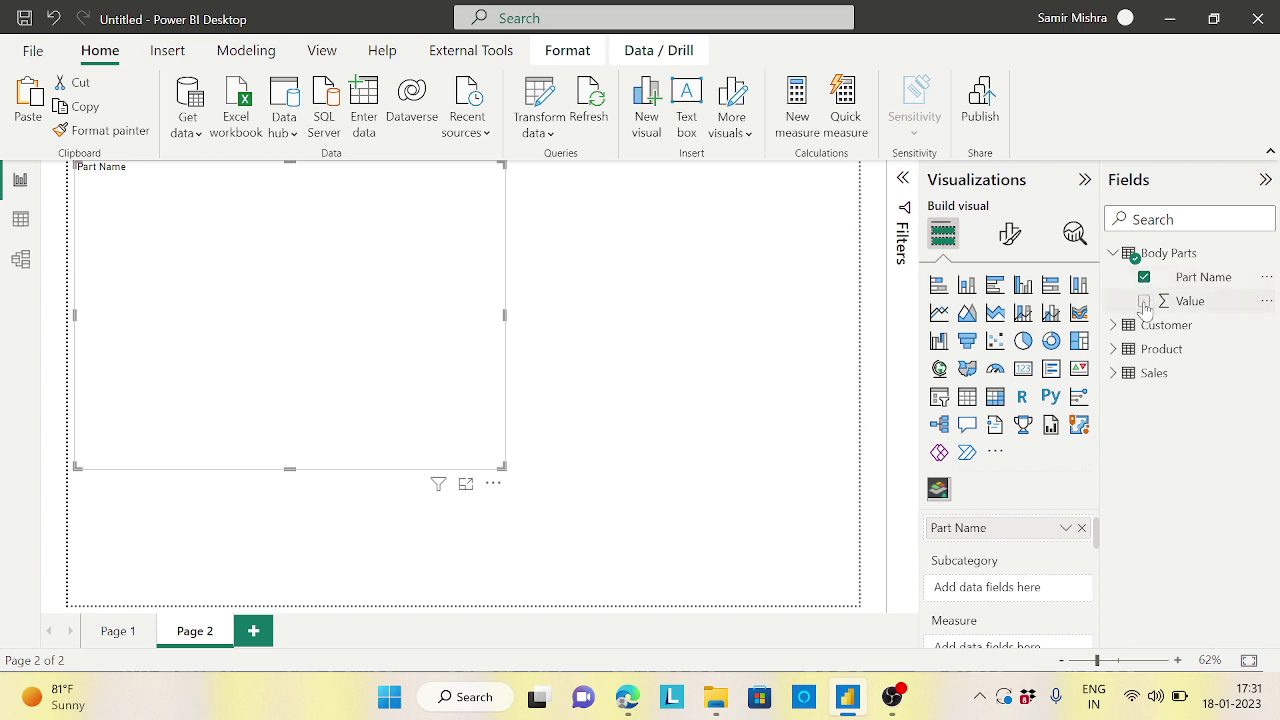
{"action": "left_click", "coordinate": [1144, 302]}
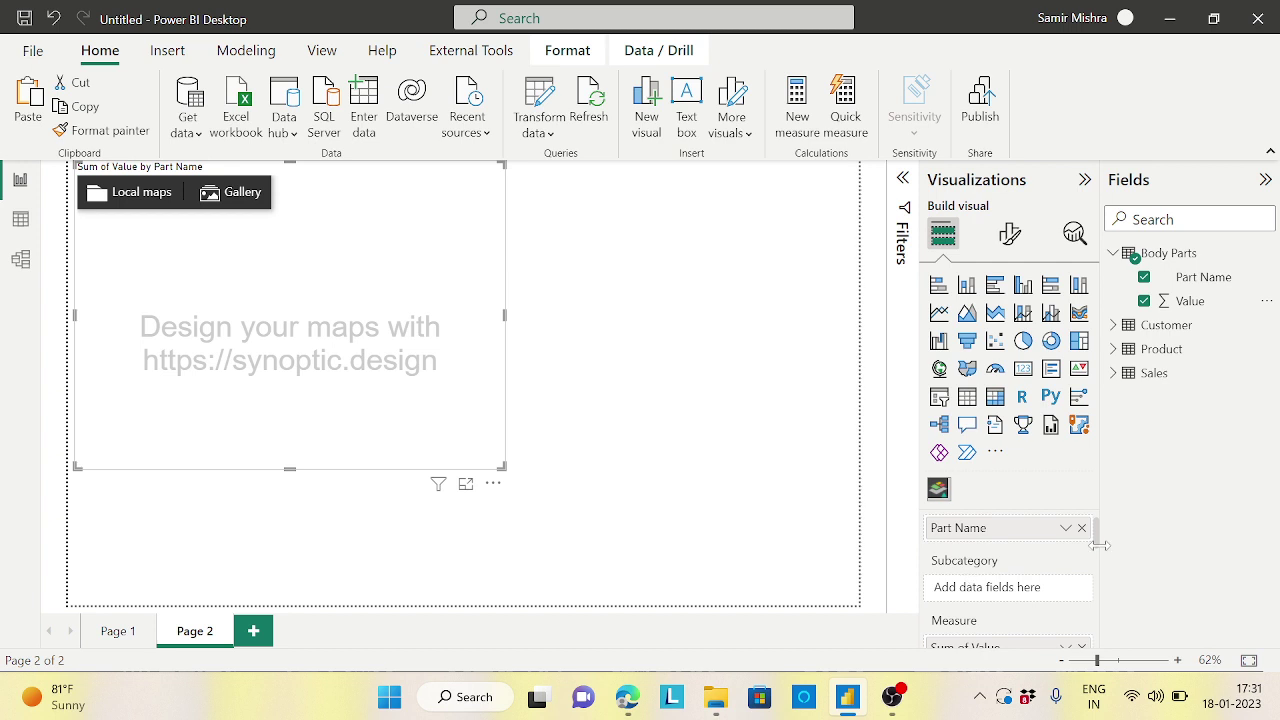
{"action": "left_click_drag", "start_coordinate": [1097, 533], "coordinate": [1097, 526]}
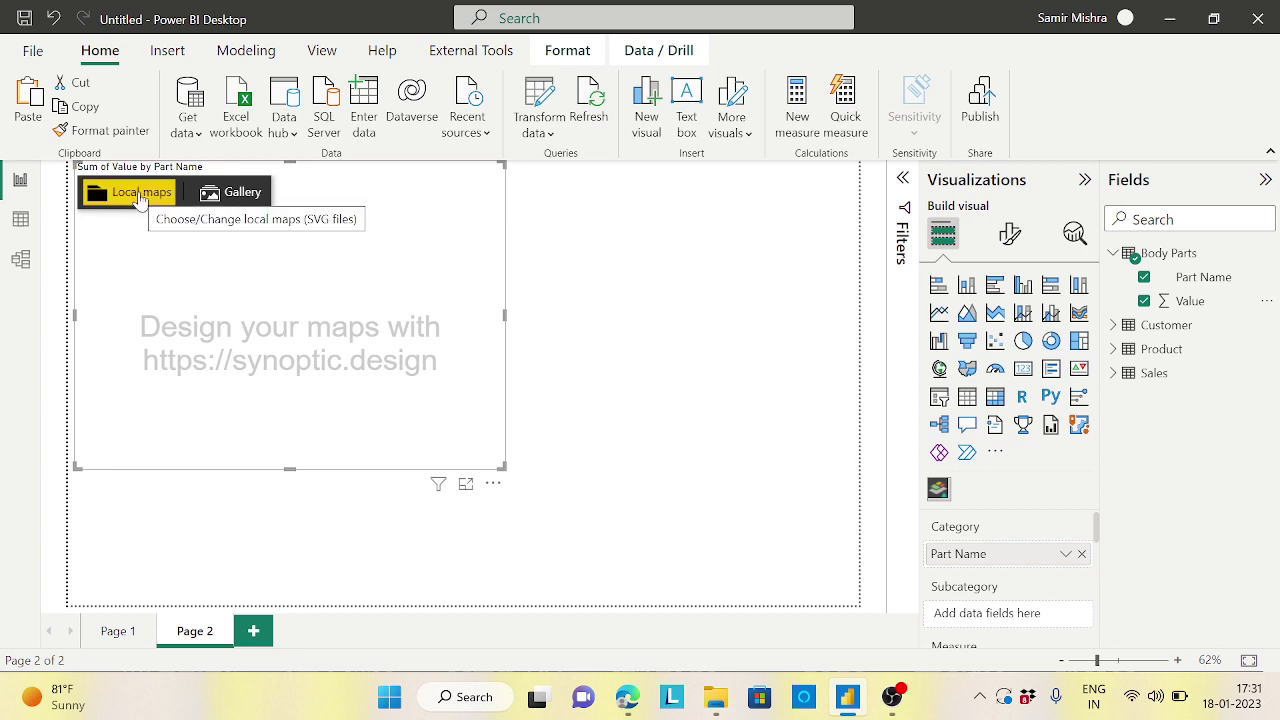
Load the Human Body file from the Desktop as the Synoptic Panel's local map and enlarge the visual to nearly the page height.
{"action": "left_click", "coordinate": [627, 697]}
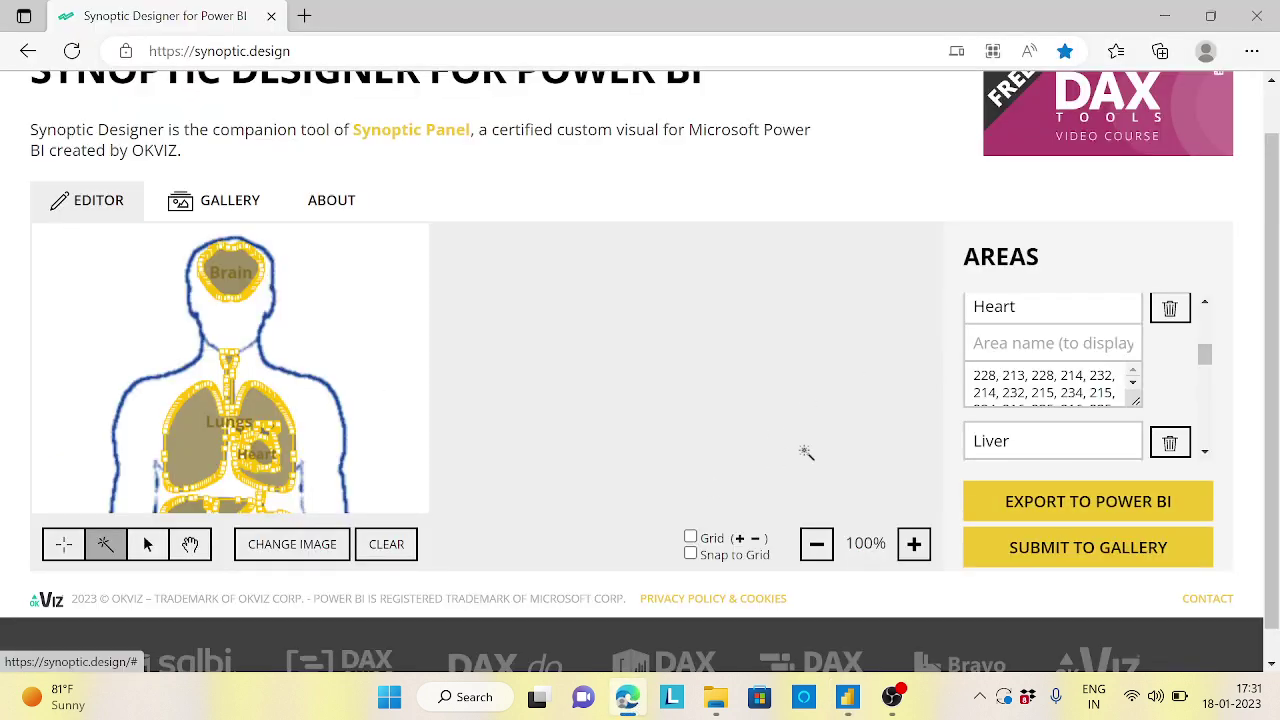
{"action": "left_click", "coordinate": [847, 697]}
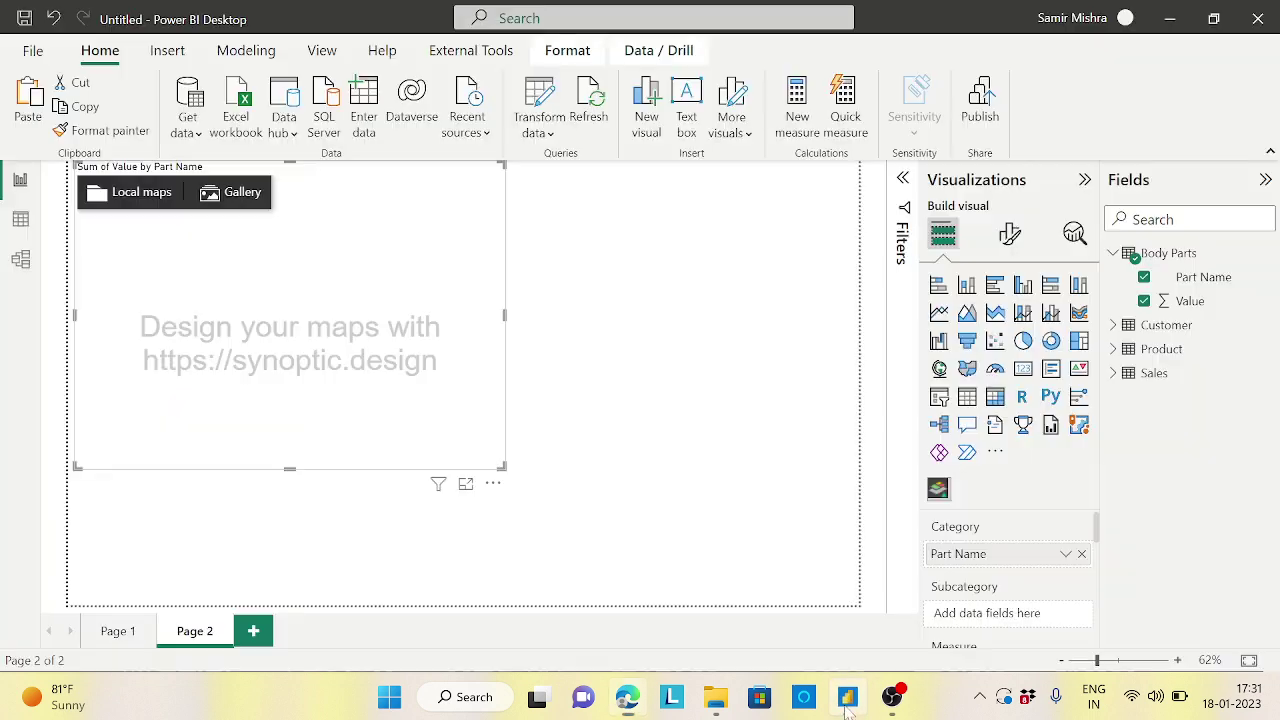
{"action": "left_click", "coordinate": [145, 200]}
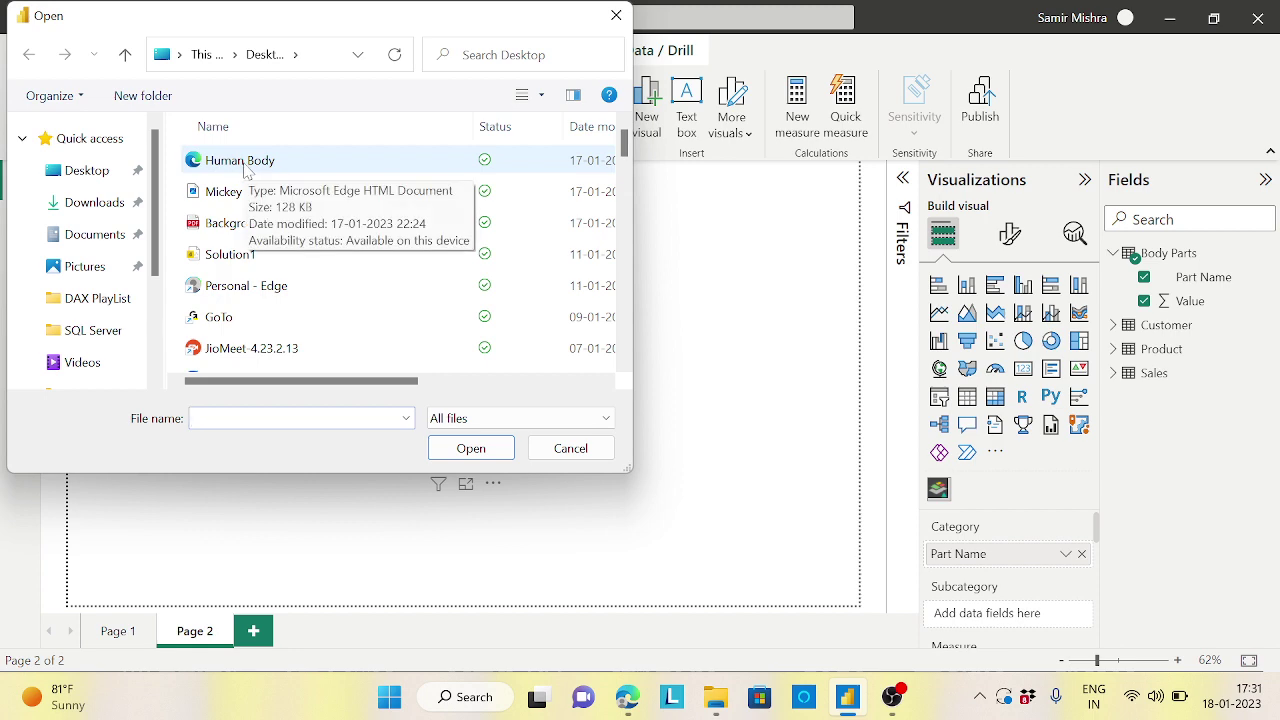
{"action": "left_click", "coordinate": [247, 165]}
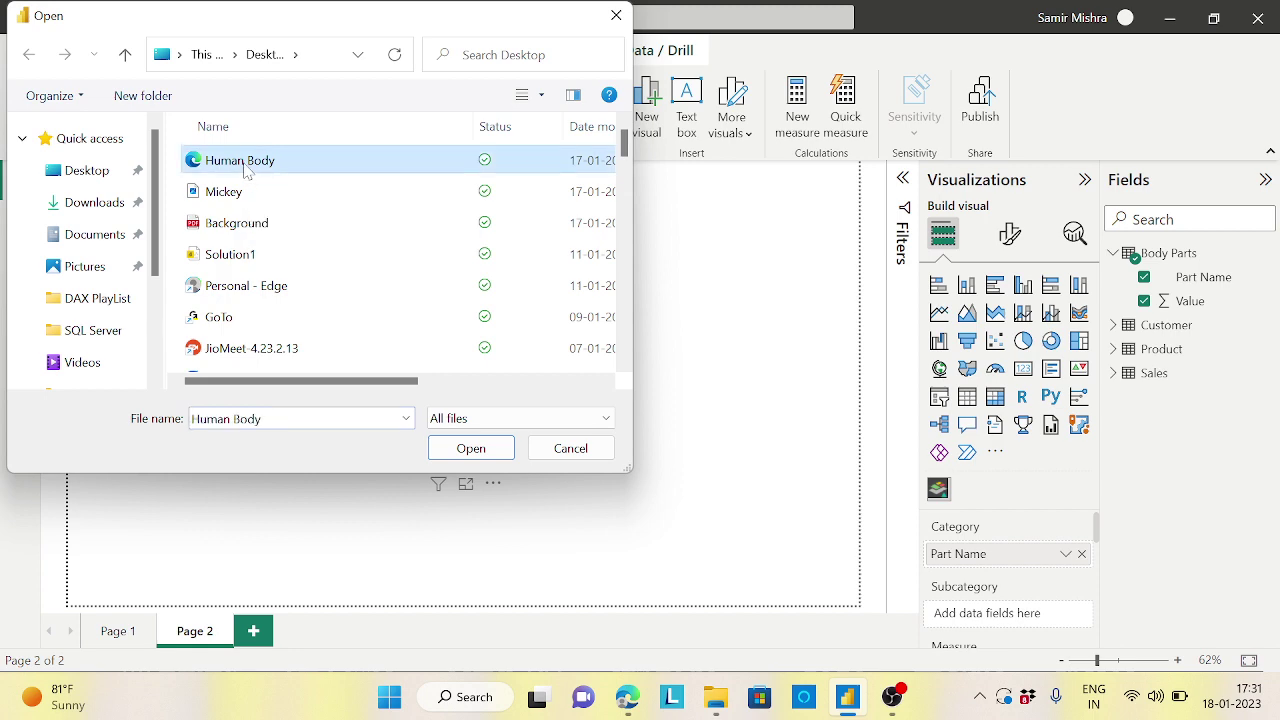
{"action": "left_click", "coordinate": [488, 452]}
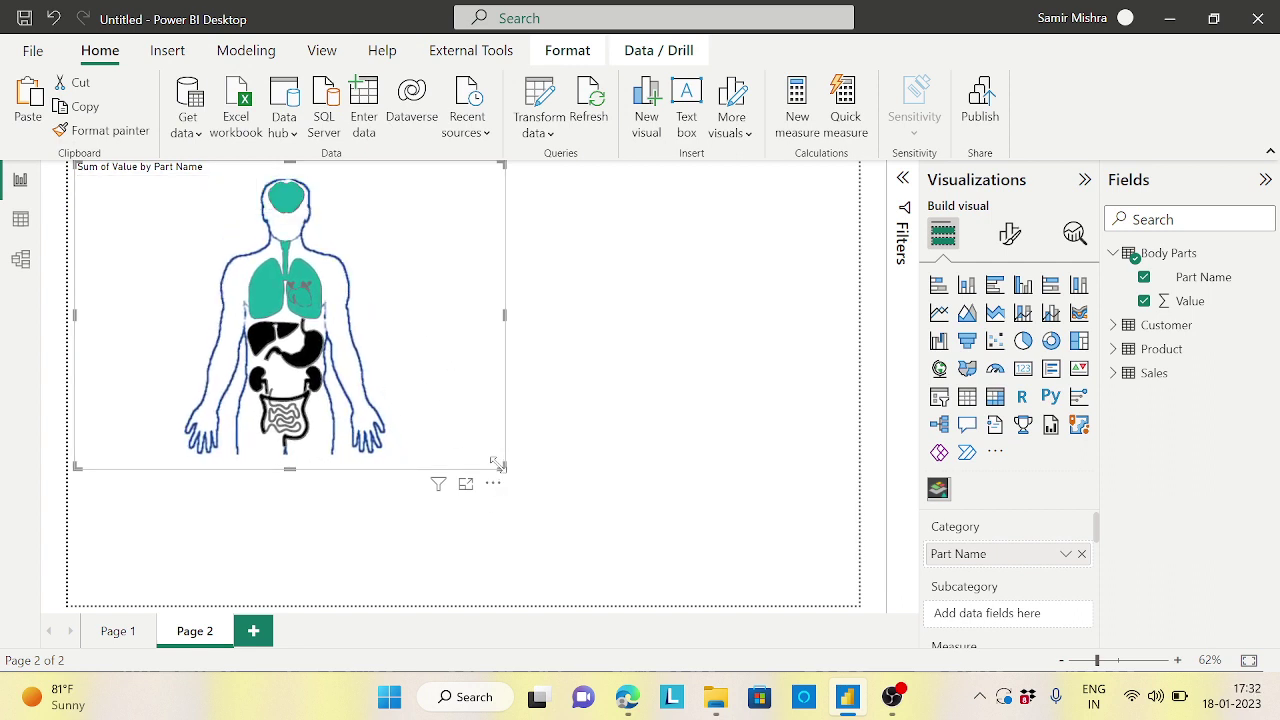
{"action": "left_click_drag", "start_coordinate": [500, 463], "coordinate": [520, 573]}
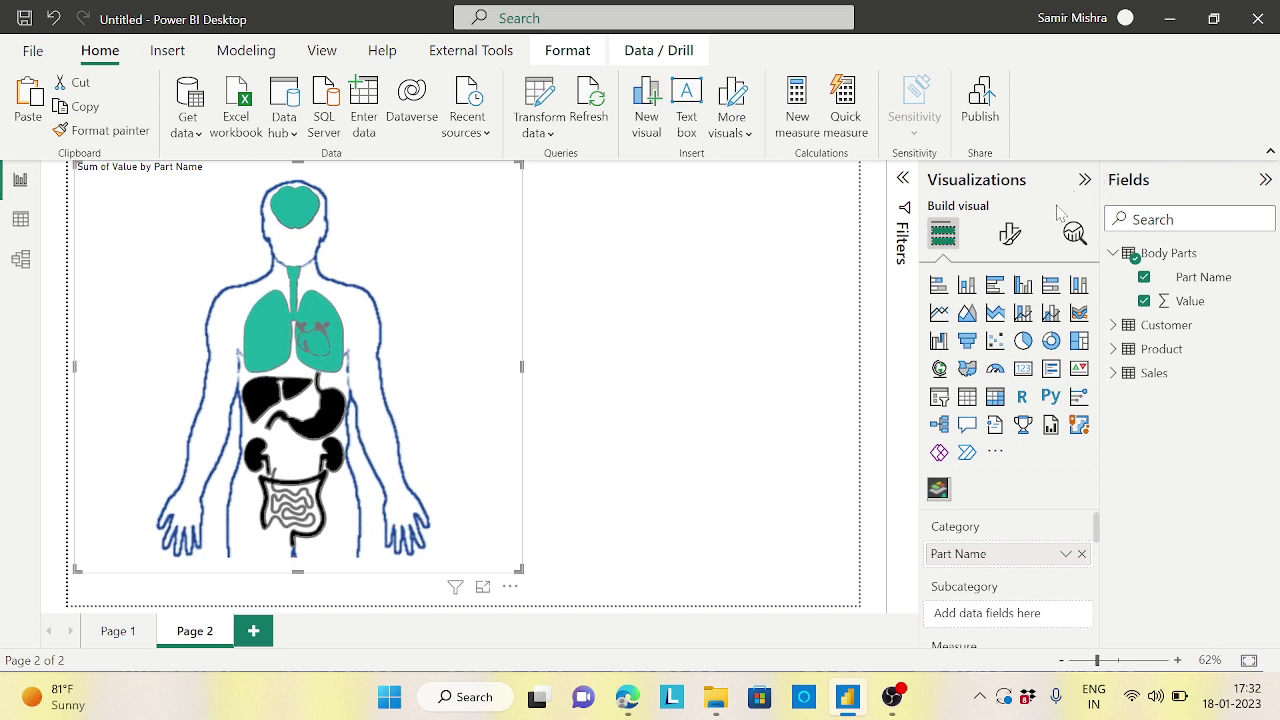
Set the Synoptic Panel's unmatched color to light gray in its Data Colors formatting.
{"action": "left_click", "coordinate": [1010, 235]}
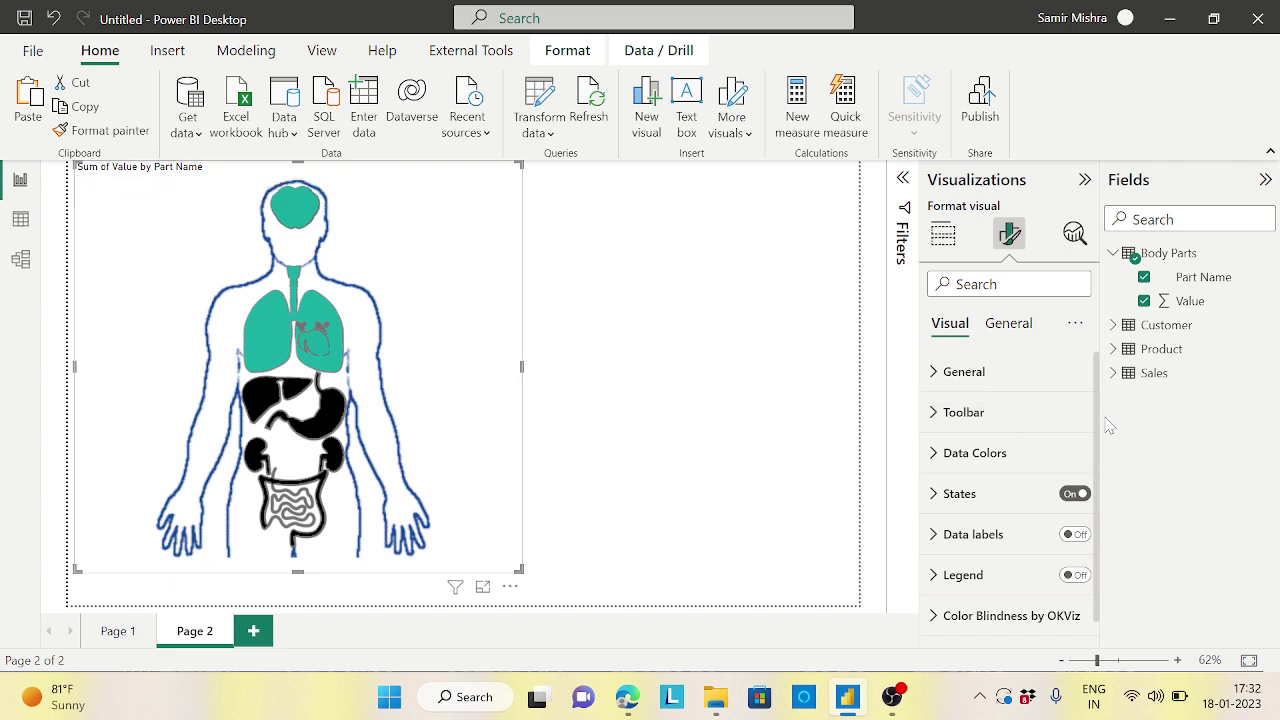
{"action": "left_click", "coordinate": [974, 455]}
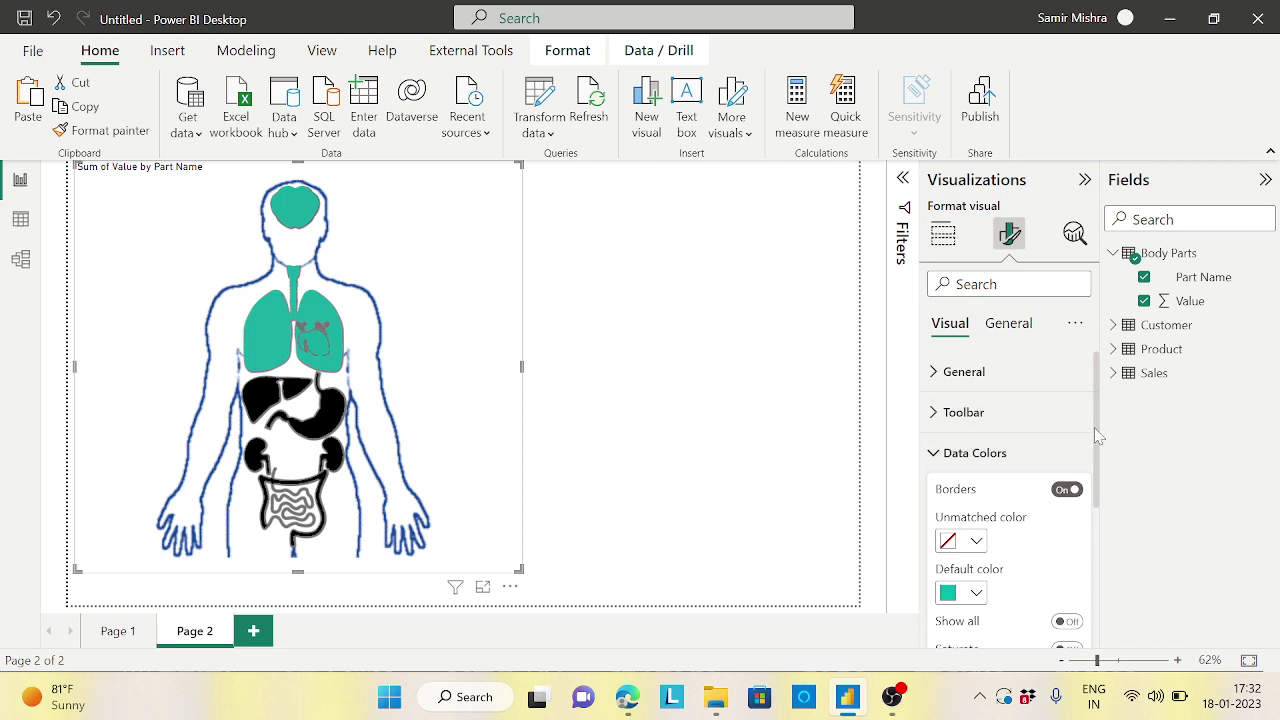
{"action": "scroll", "coordinate": [1060, 445], "scroll_direction": "down", "scroll_amount": 2}
{"action": "left_click", "coordinate": [975, 466]}
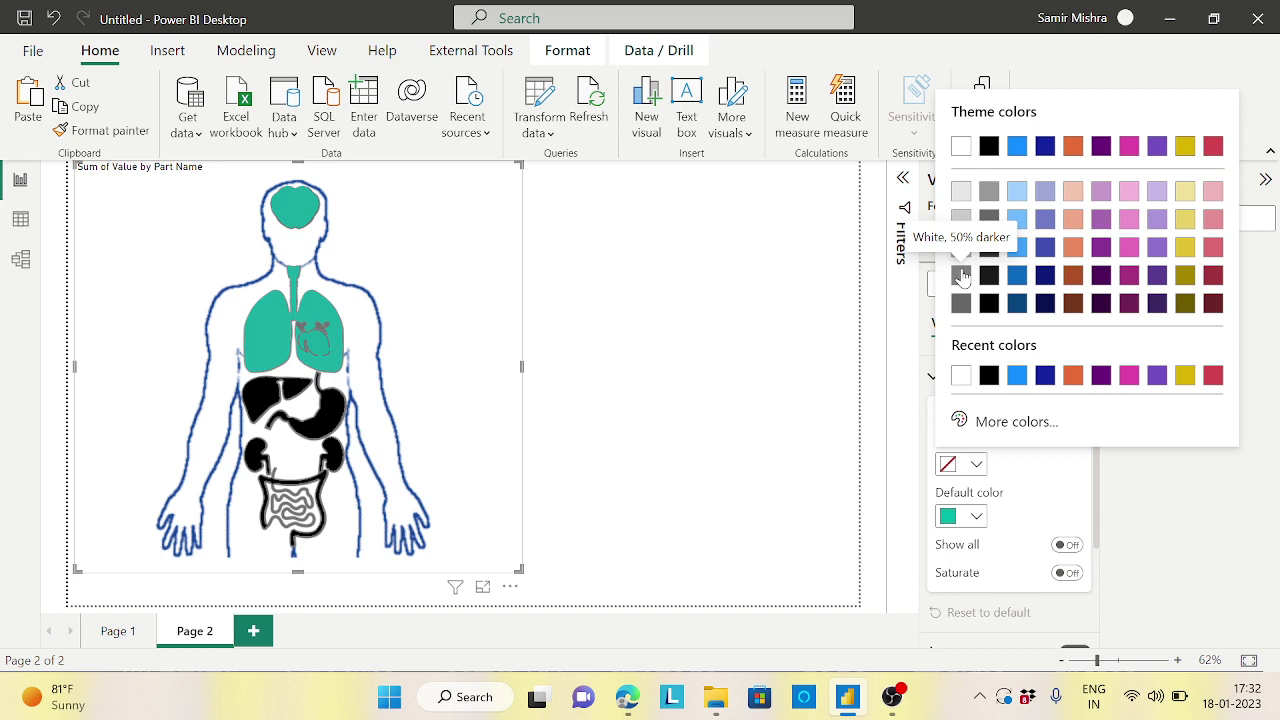
{"action": "left_click", "coordinate": [961, 219]}
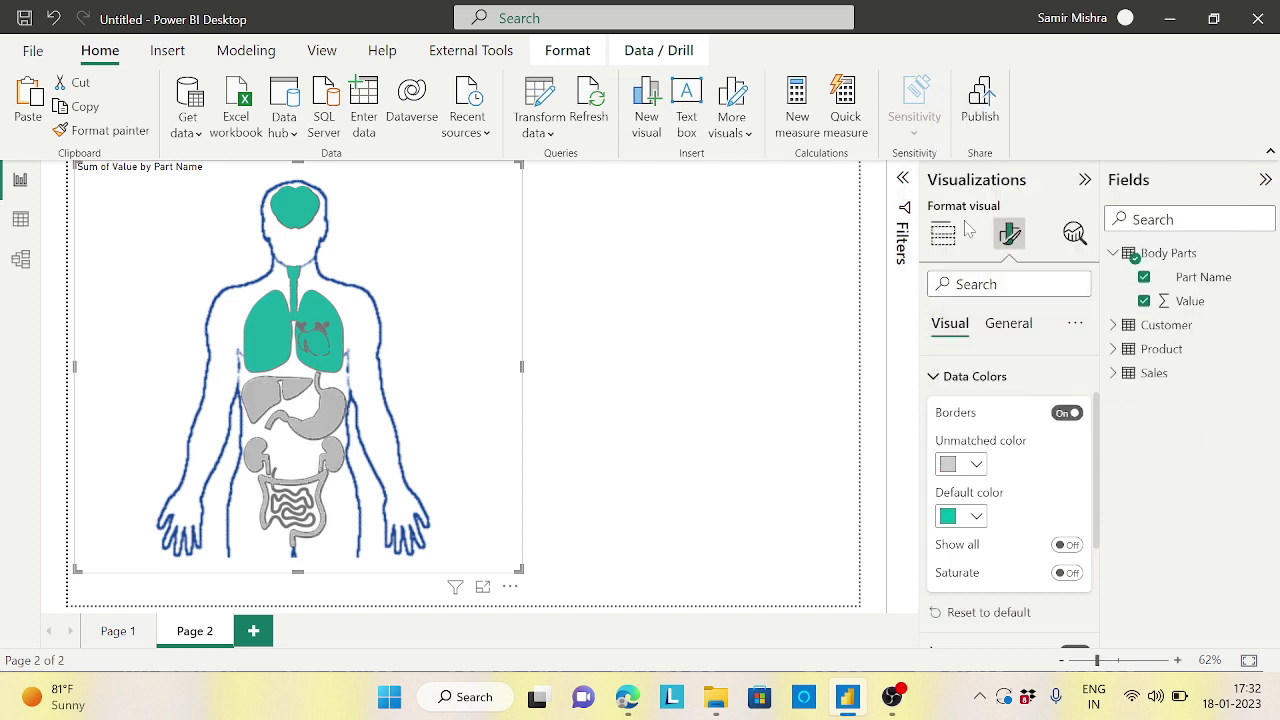
Try dark gray as the Synoptic Panel's default color, settle on dark blue, and collapse the Data Colors settings.
{"action": "left_click", "coordinate": [977, 518]}
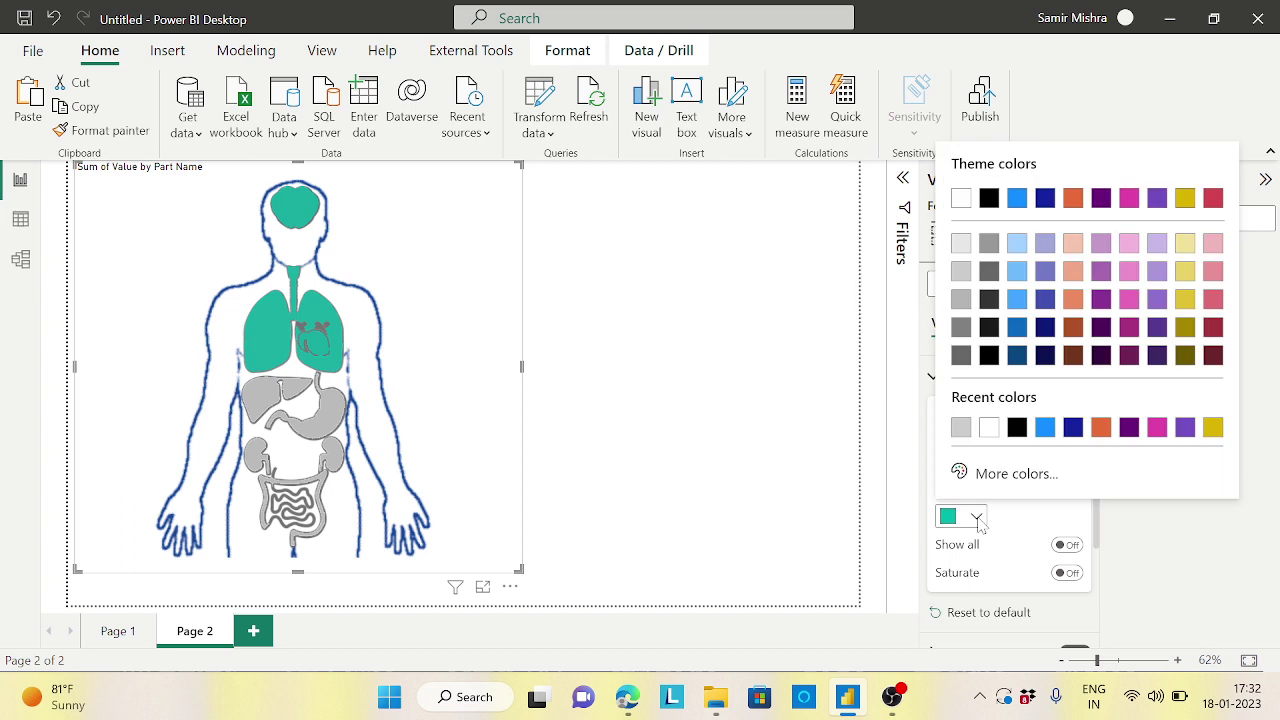
{"action": "left_click", "coordinate": [961, 328]}
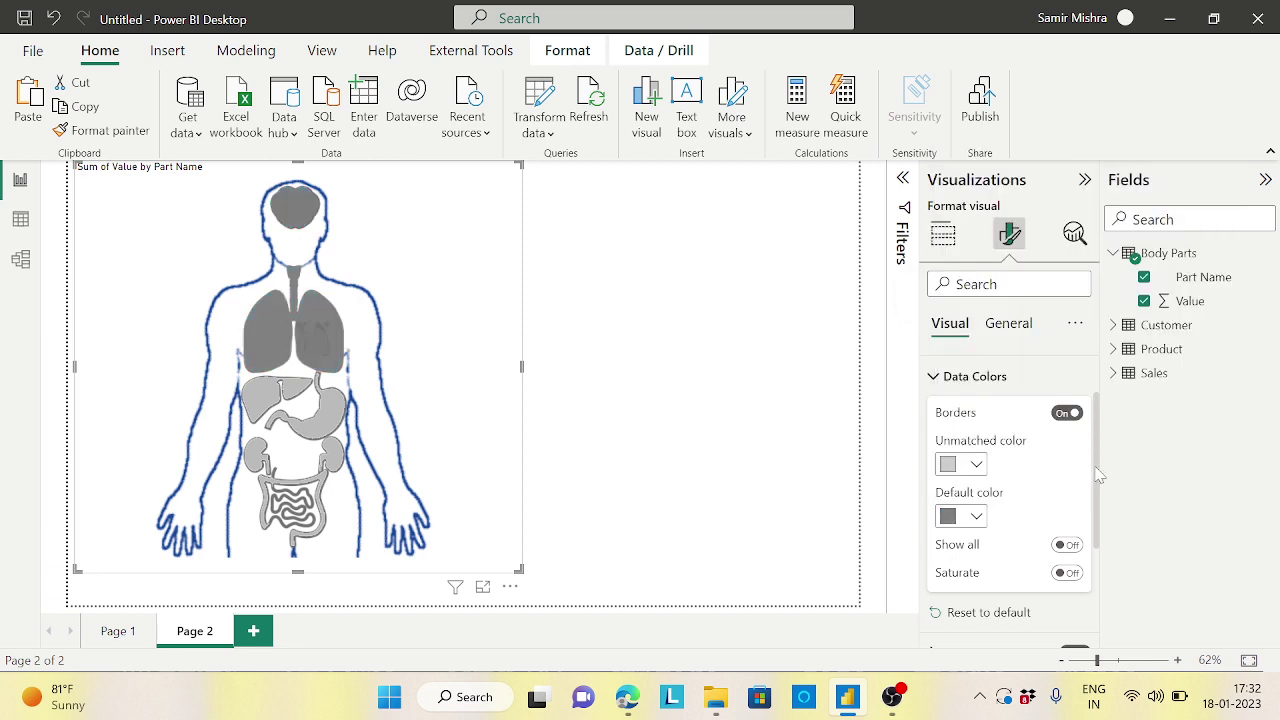
{"action": "left_click", "coordinate": [976, 515]}
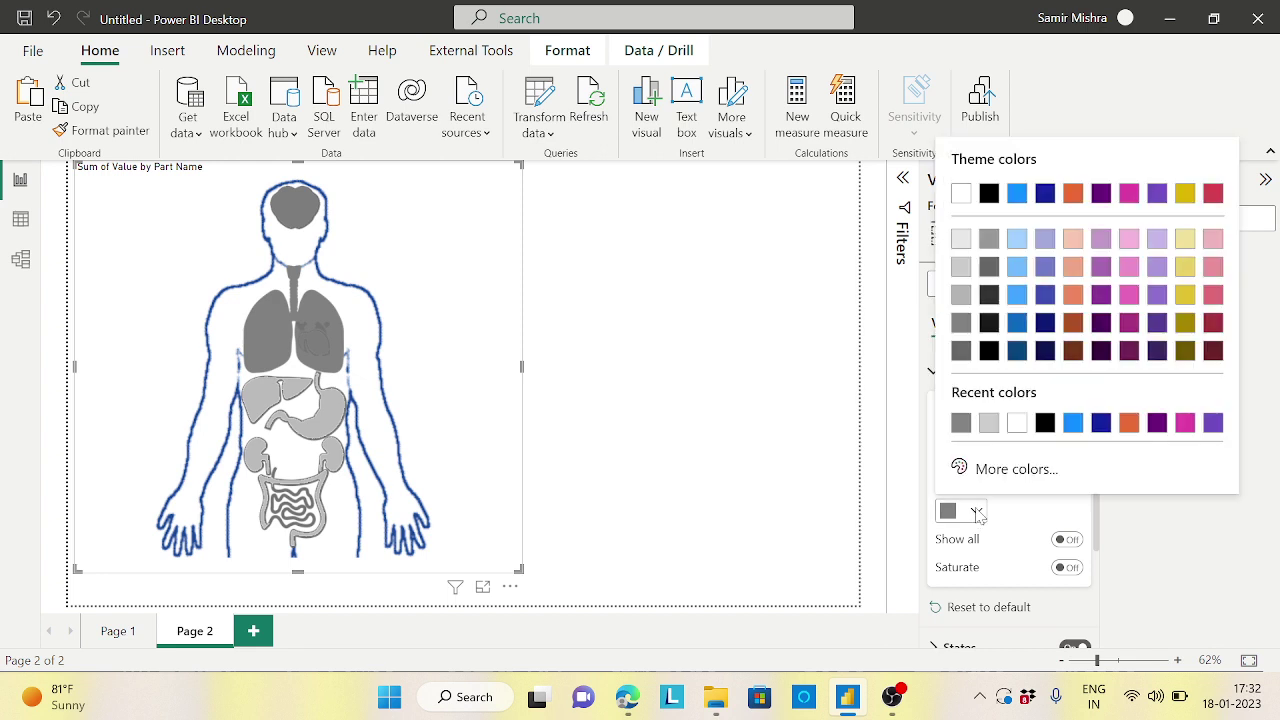
{"action": "left_click", "coordinate": [1019, 350]}
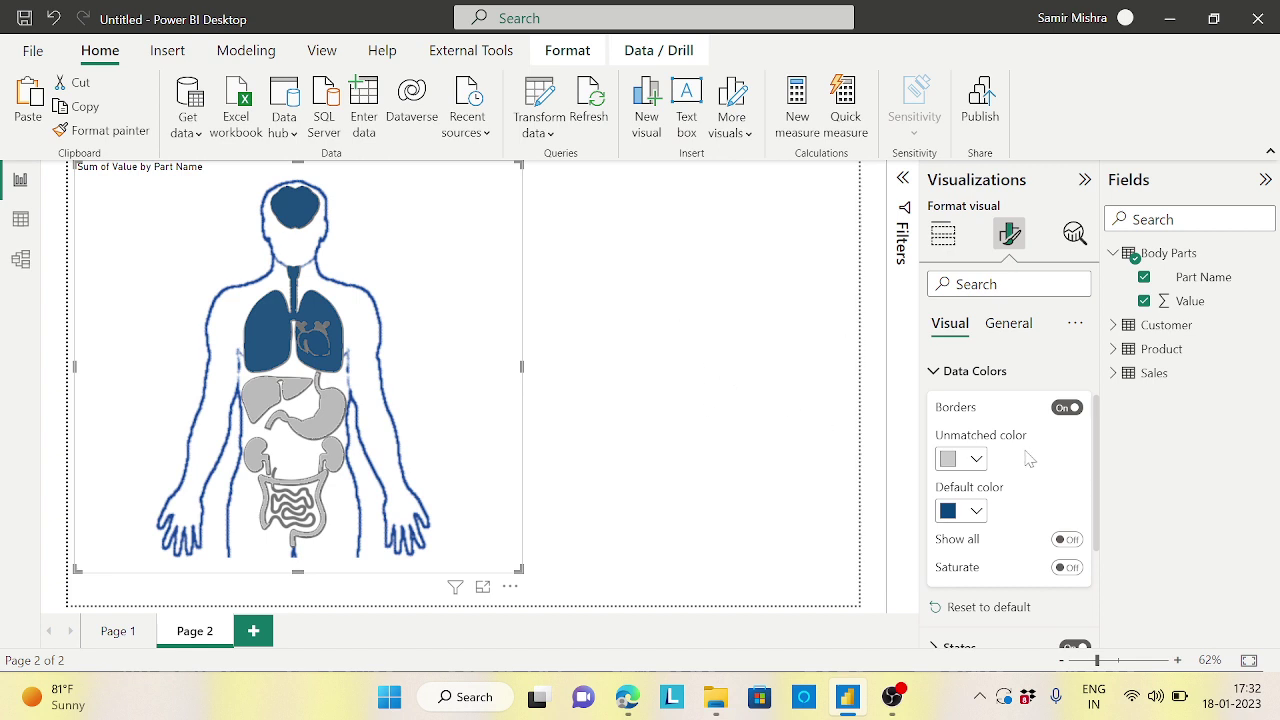
{"action": "left_click", "coordinate": [970, 371]}
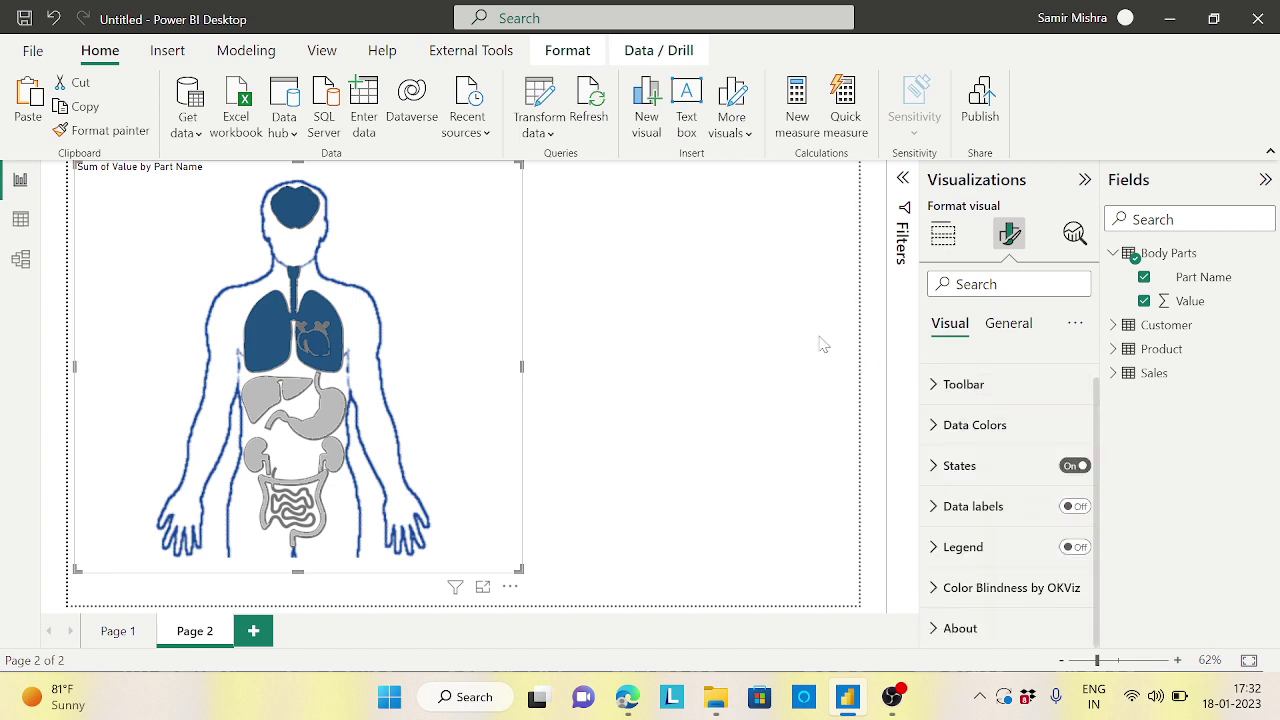
Add a slicer for Part Name from the Body Parts table beside the body map on Page 2.
{"action": "left_click", "coordinate": [740, 328]}
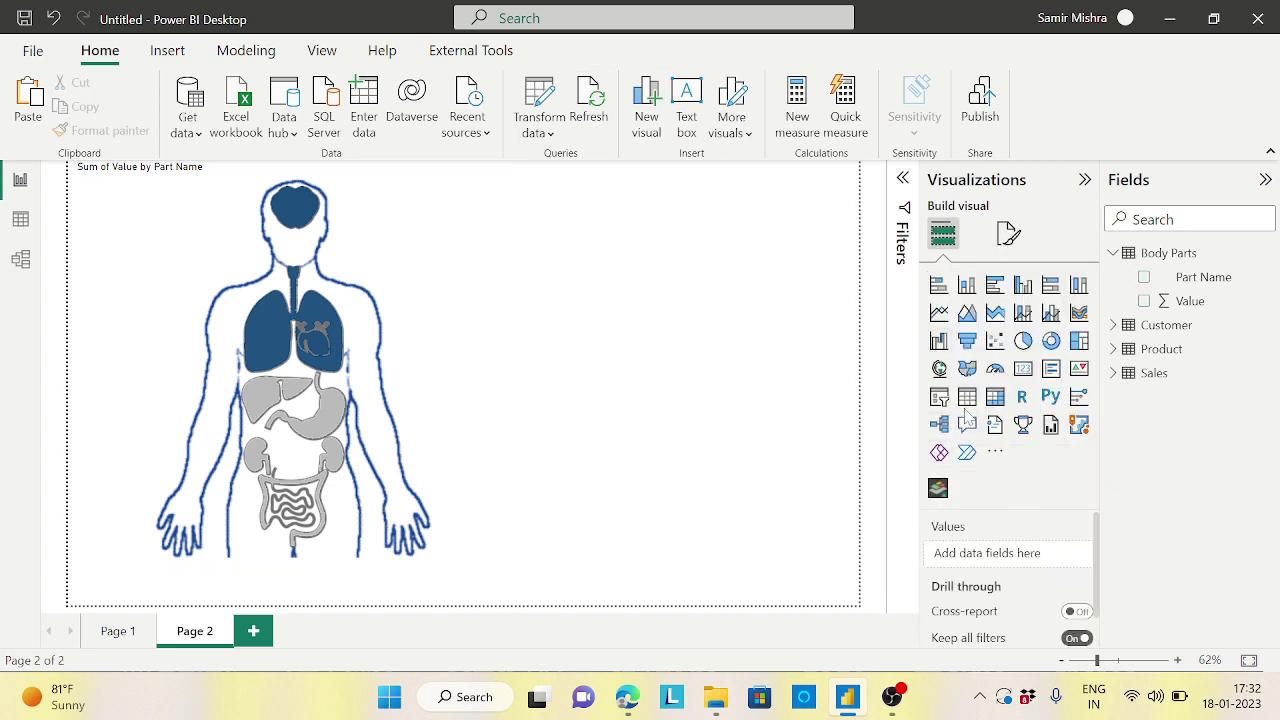
{"action": "left_click", "coordinate": [939, 398]}
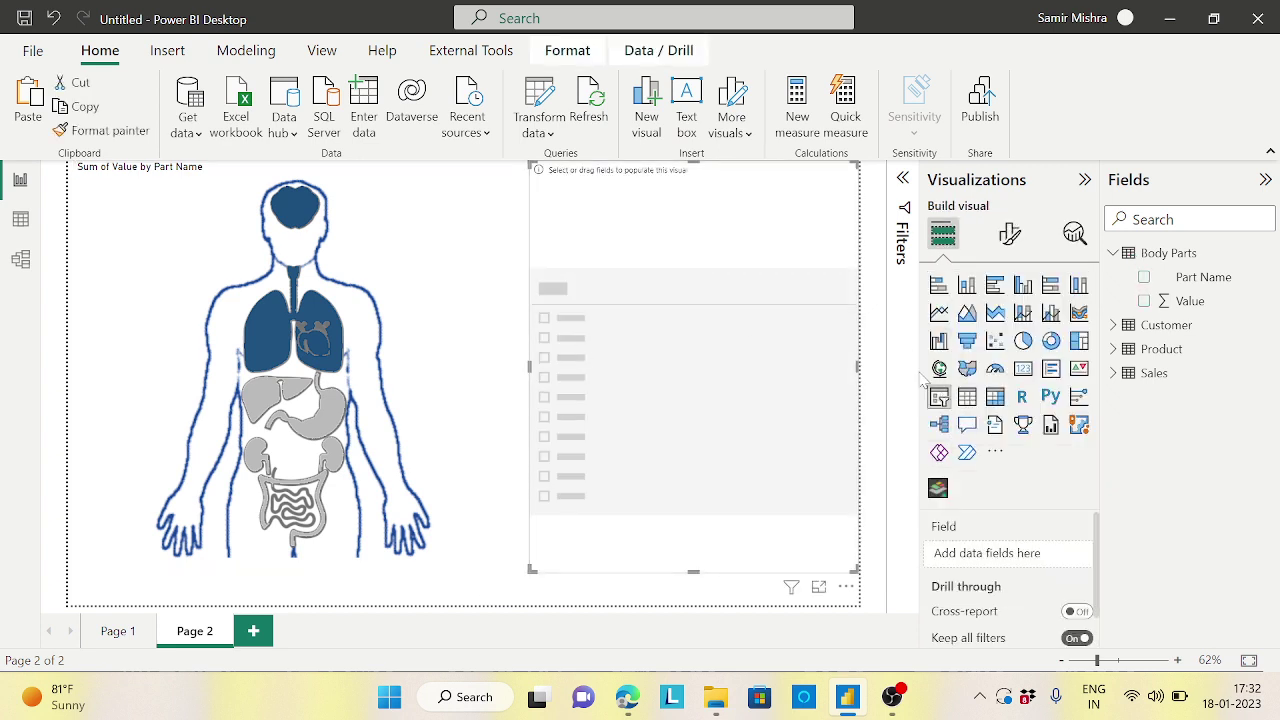
{"action": "left_click", "coordinate": [1144, 279]}
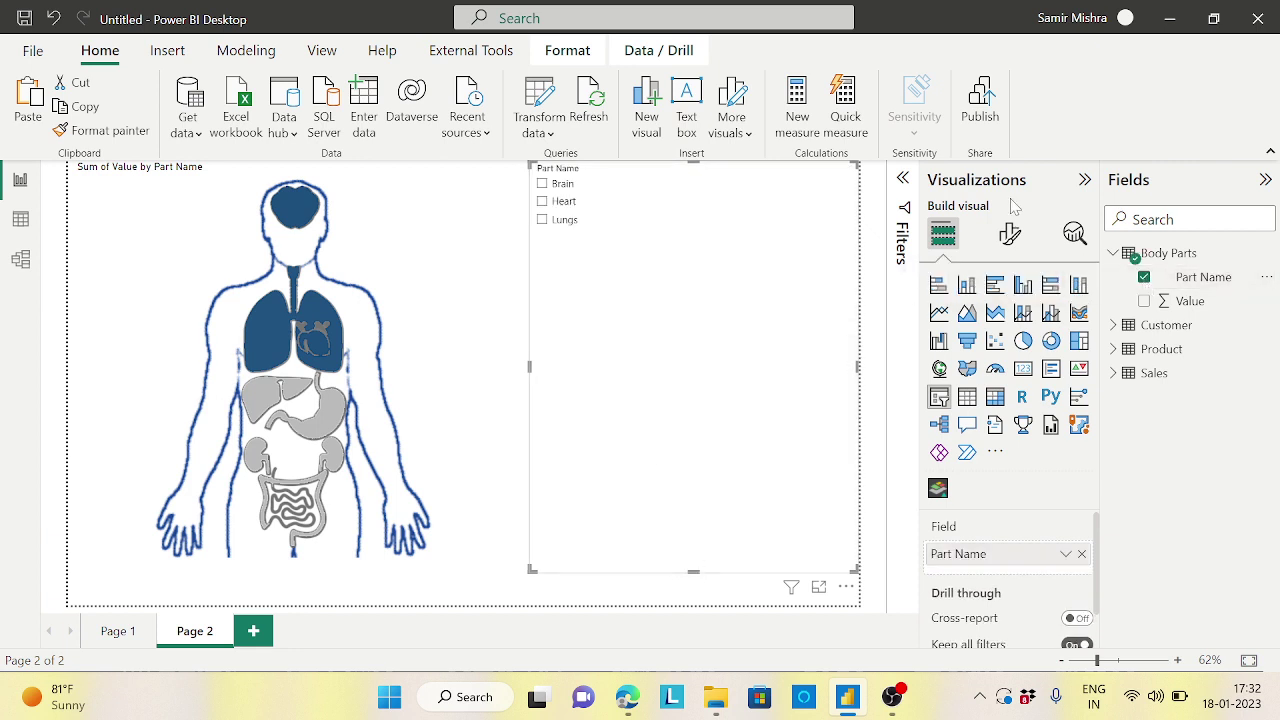
Set the font size of the Part Name slicer's header to 15.
{"action": "left_click", "coordinate": [1010, 233]}
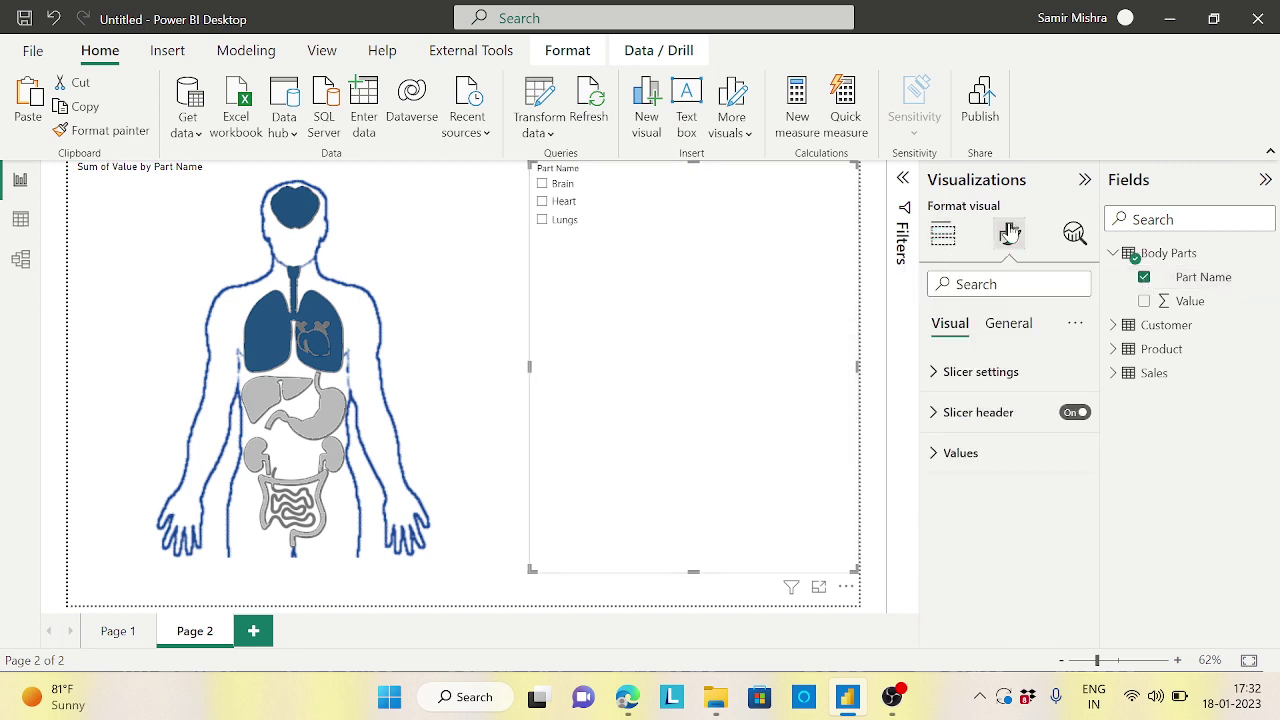
{"action": "left_click", "coordinate": [940, 413]}
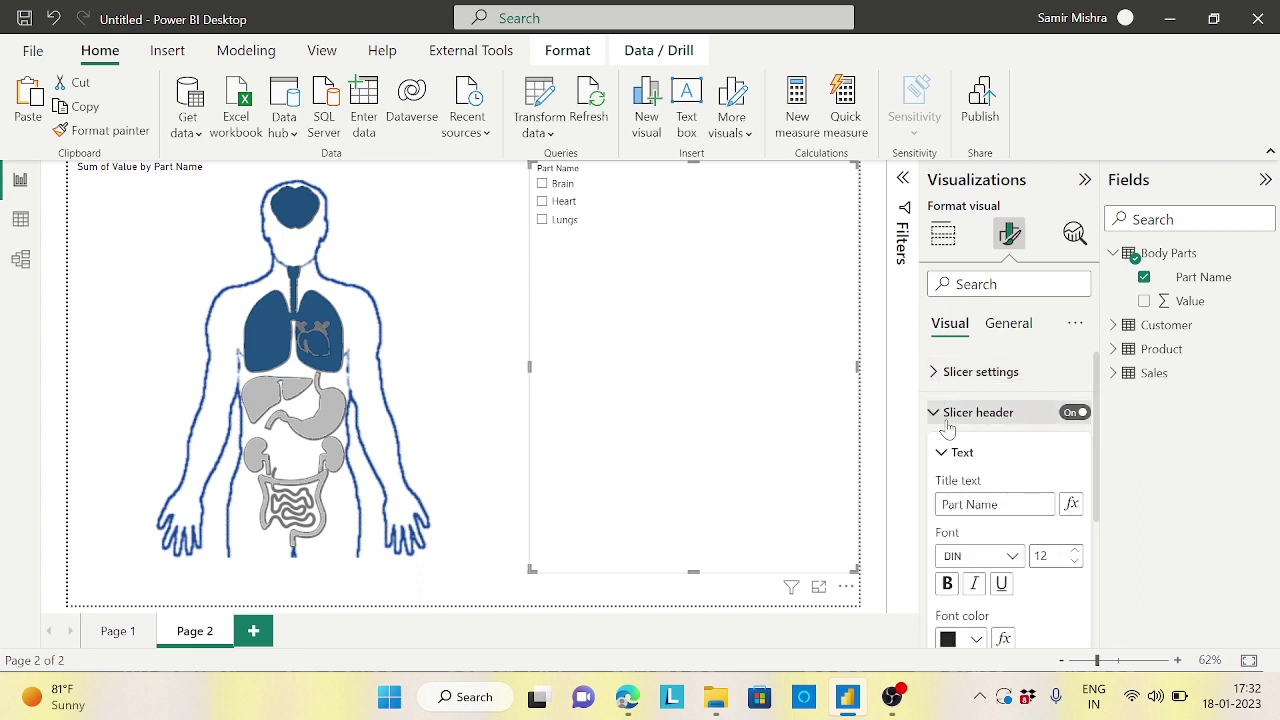
{"action": "left_click", "coordinate": [1075, 550]}
{"action": "left_click", "coordinate": [1075, 550]}
{"action": "left_click", "coordinate": [1075, 551]}
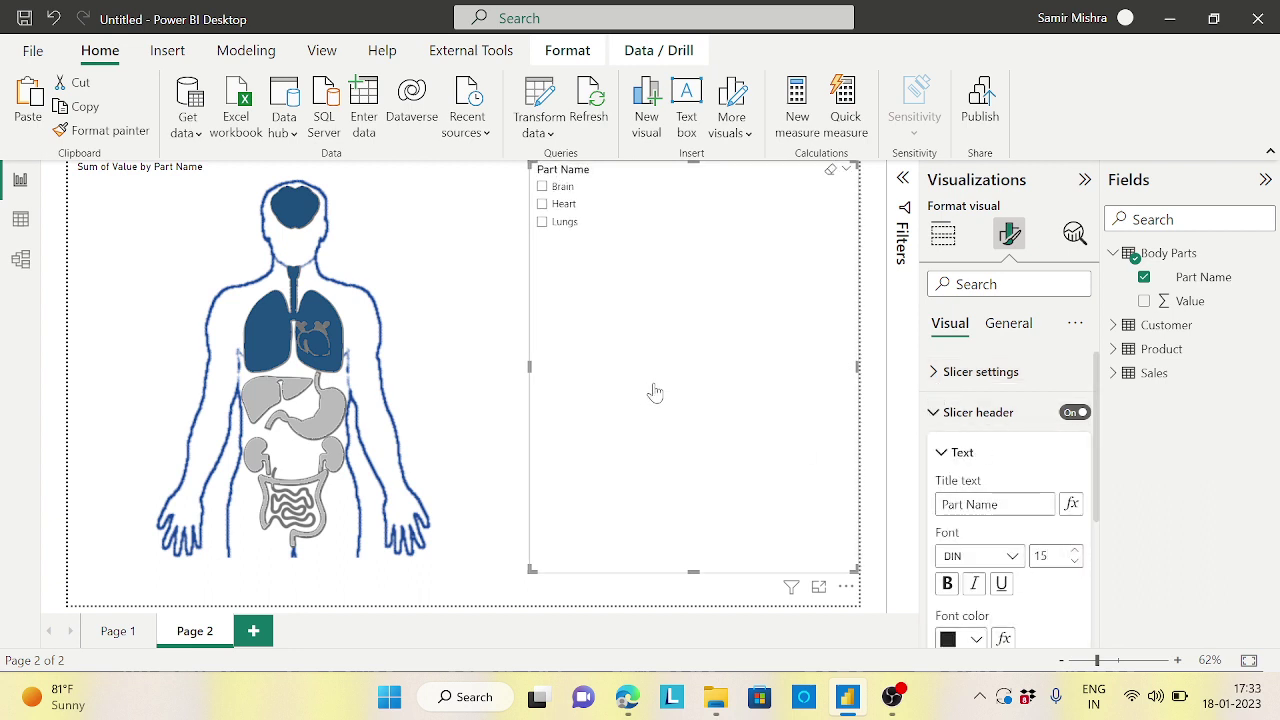
{"action": "left_click", "coordinate": [946, 414]}
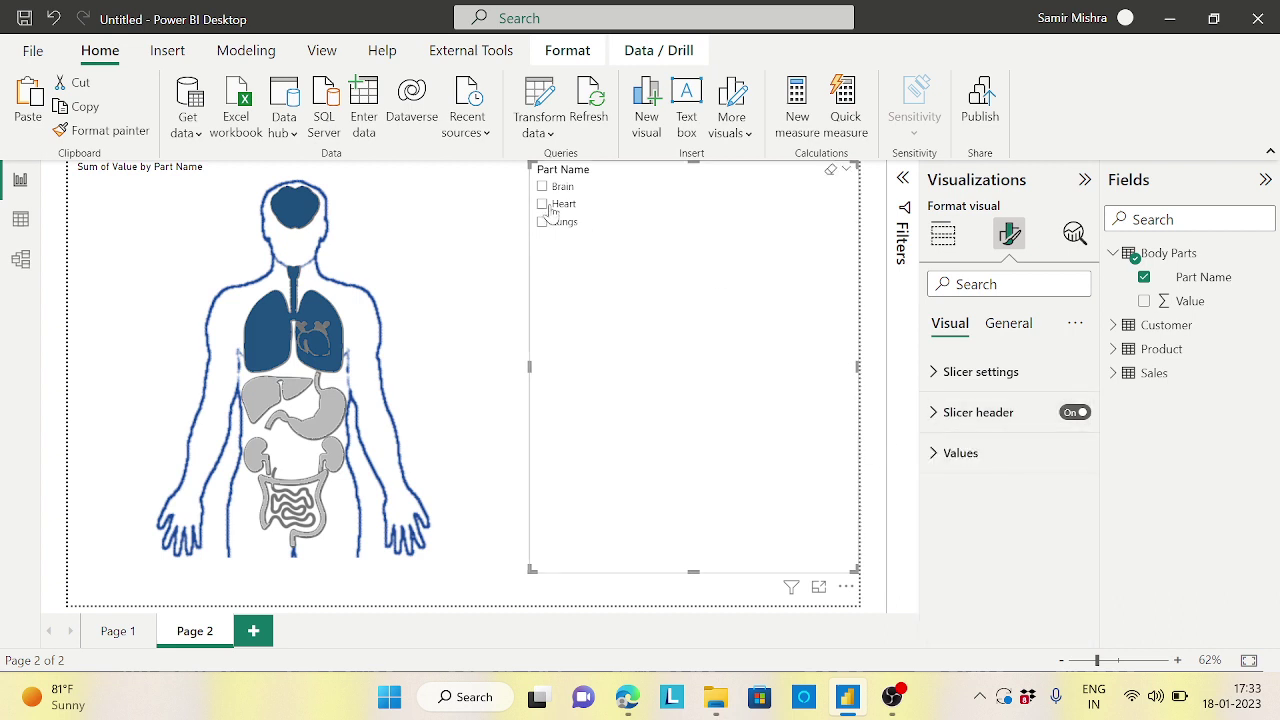
Test the Part Name slicer on the body map by switching repeatedly between Brain, Heart and Lungs.
{"action": "left_click", "coordinate": [543, 188]}
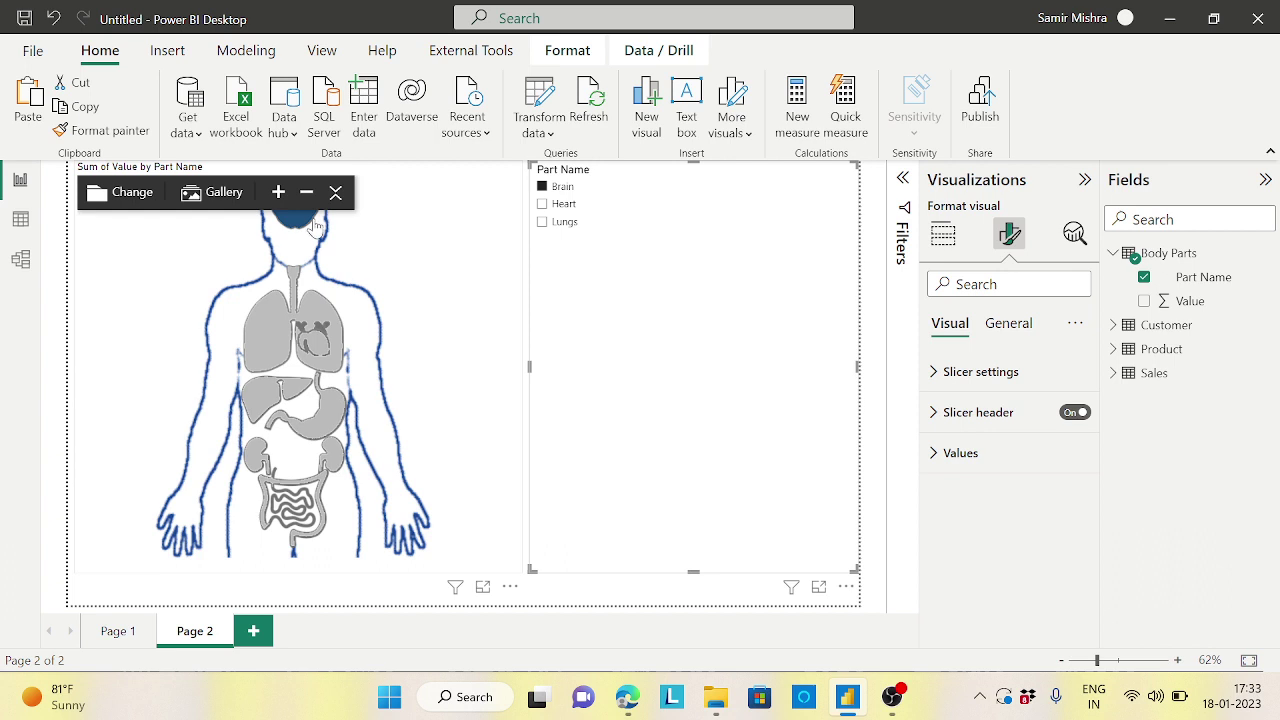
{"action": "left_click", "coordinate": [542, 204]}
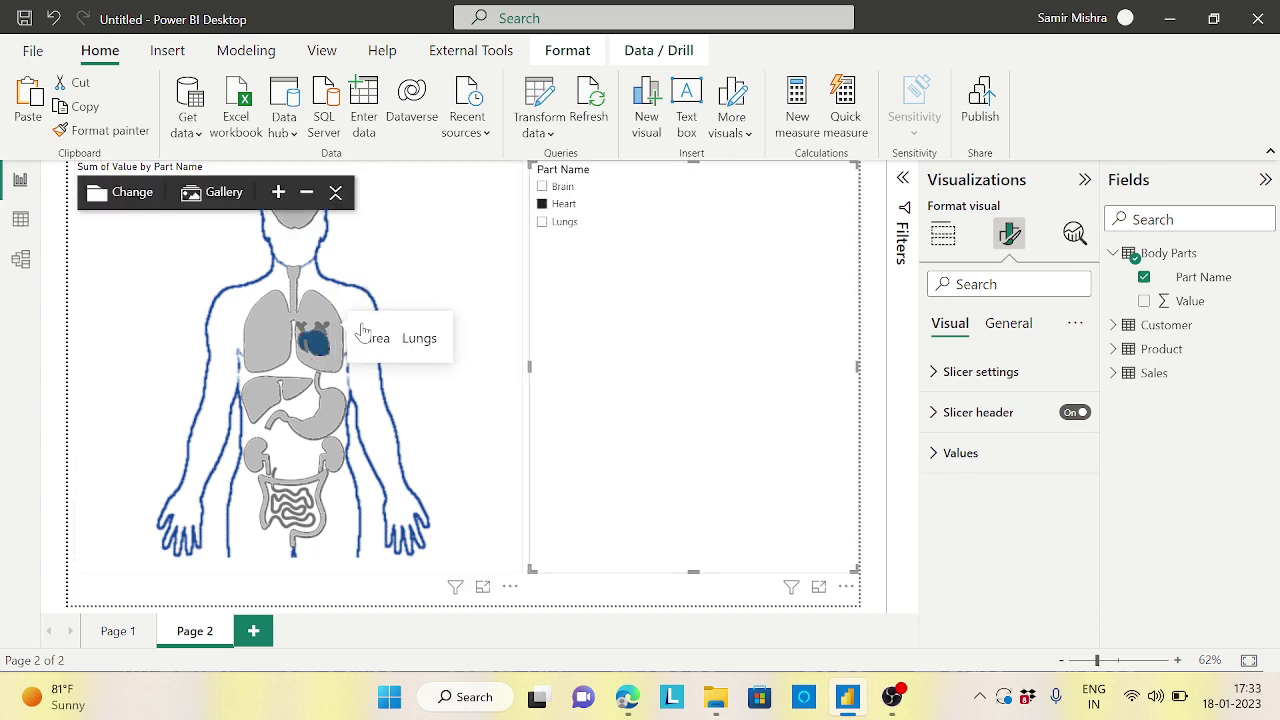
{"action": "left_click", "coordinate": [543, 223]}
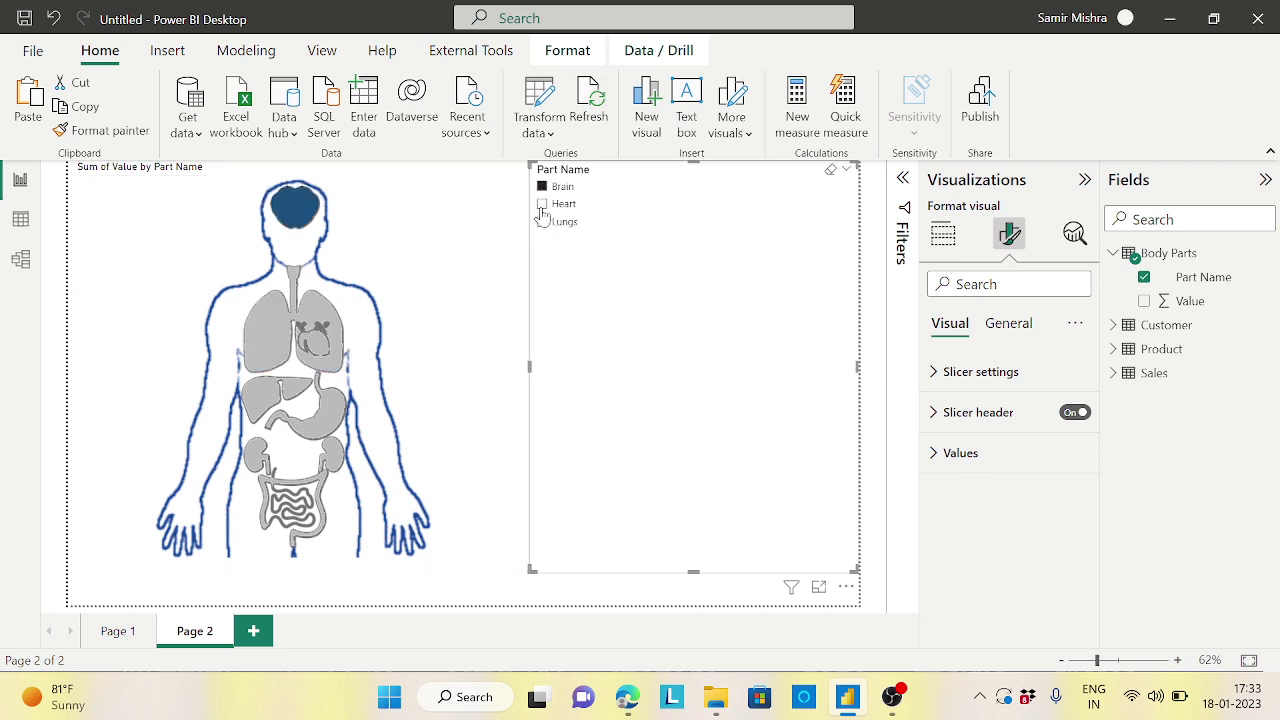
{"action": "left_click", "coordinate": [542, 204]}
{"action": "left_click", "coordinate": [542, 223]}
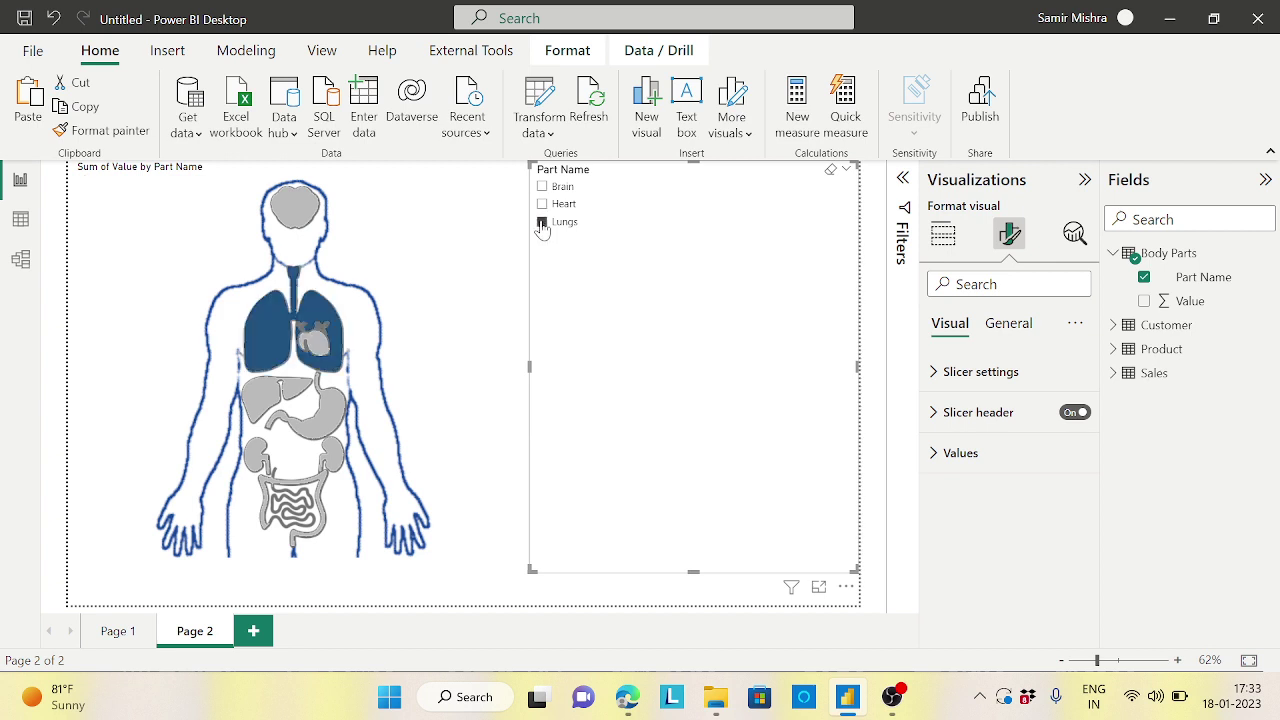
{"action": "left_click", "coordinate": [542, 187]}
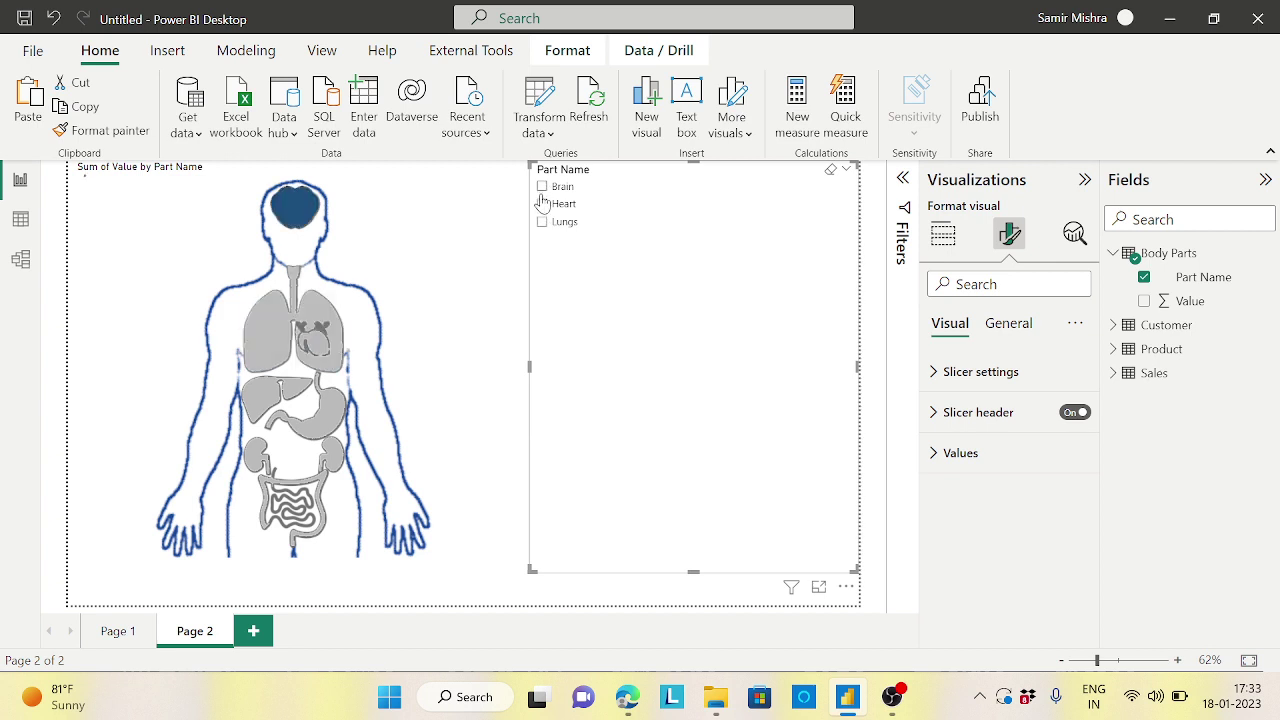
{"action": "left_click", "coordinate": [542, 222]}
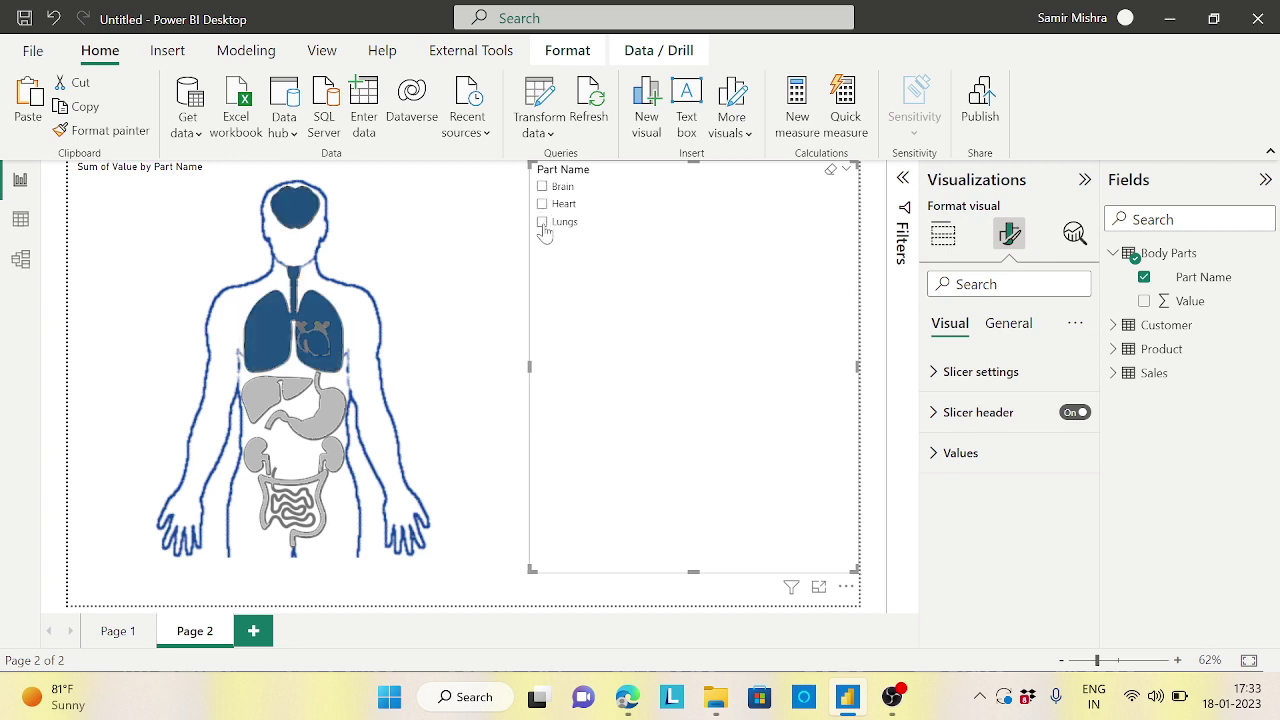
Switch to the Synoptic Designer website in Edge and browse its gallery of general and Country/Territory maps.
{"action": "left_click", "coordinate": [628, 698]}
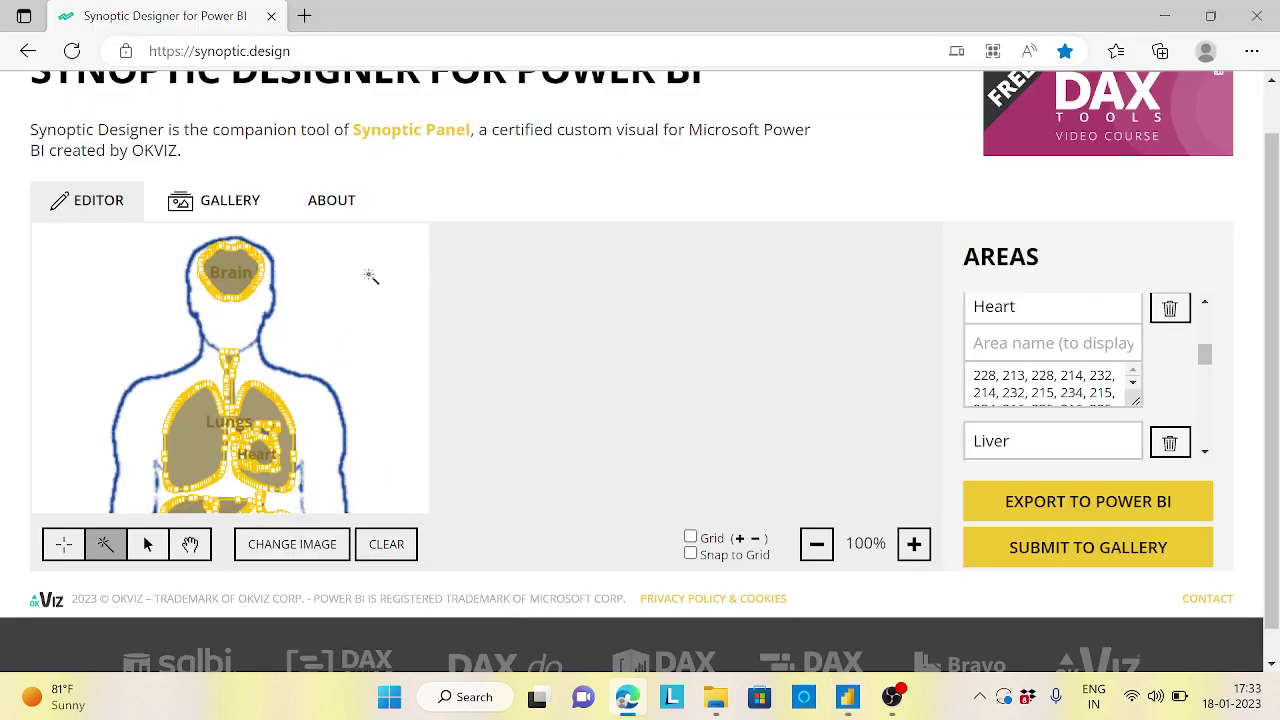
{"action": "left_click", "coordinate": [240, 205]}
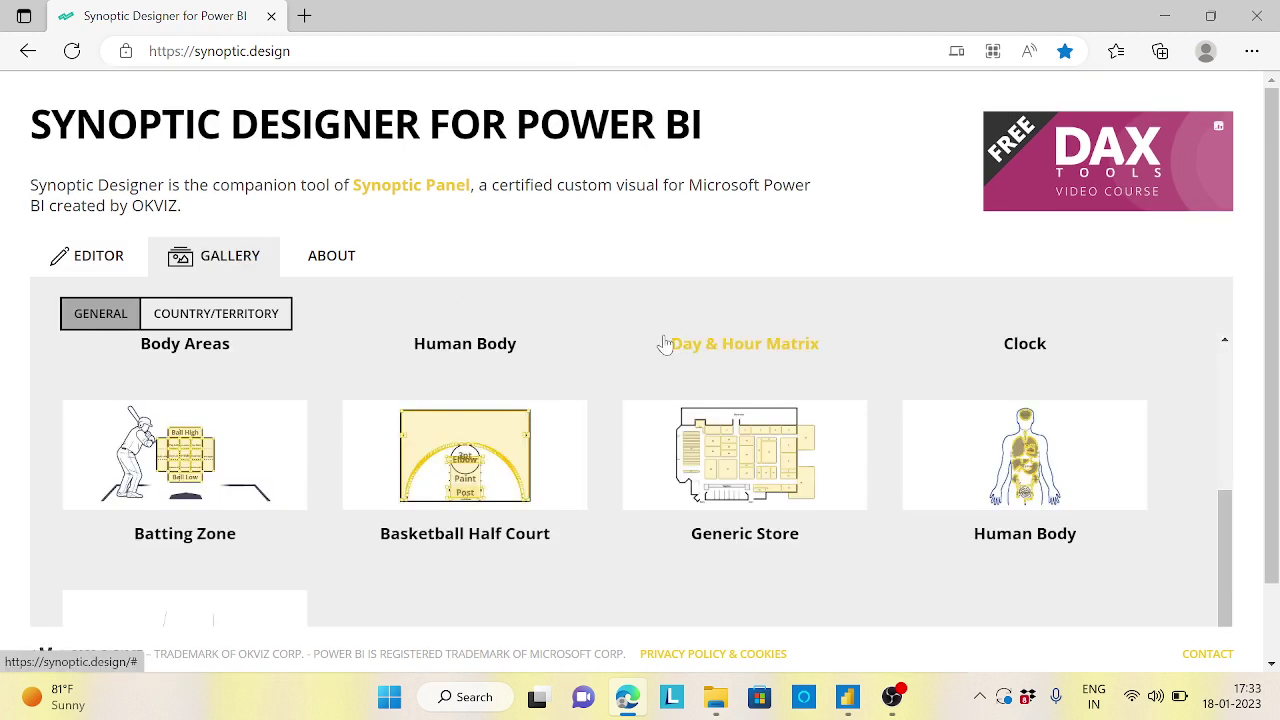
{"action": "left_click", "coordinate": [258, 320]}
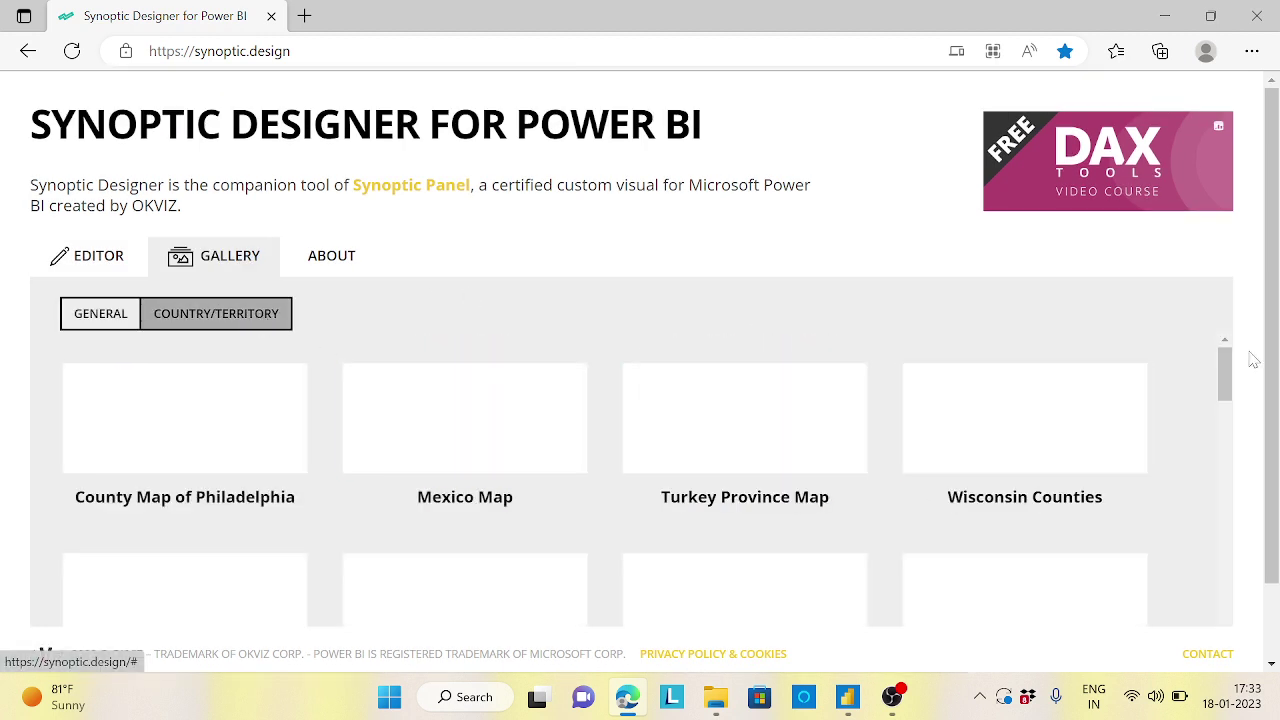
{"action": "scroll", "coordinate": [1230, 372], "scroll_direction": "down", "scroll_amount": 1}
{"action": "mouse_move", "coordinate": [1230, 372]}
{"action": "left_mouse_down"}
{"action": "mouse_move", "coordinate": [1238, 513]}
{"action": "mouse_move", "coordinate": [1230, 350]}
{"action": "left_mouse_up"}
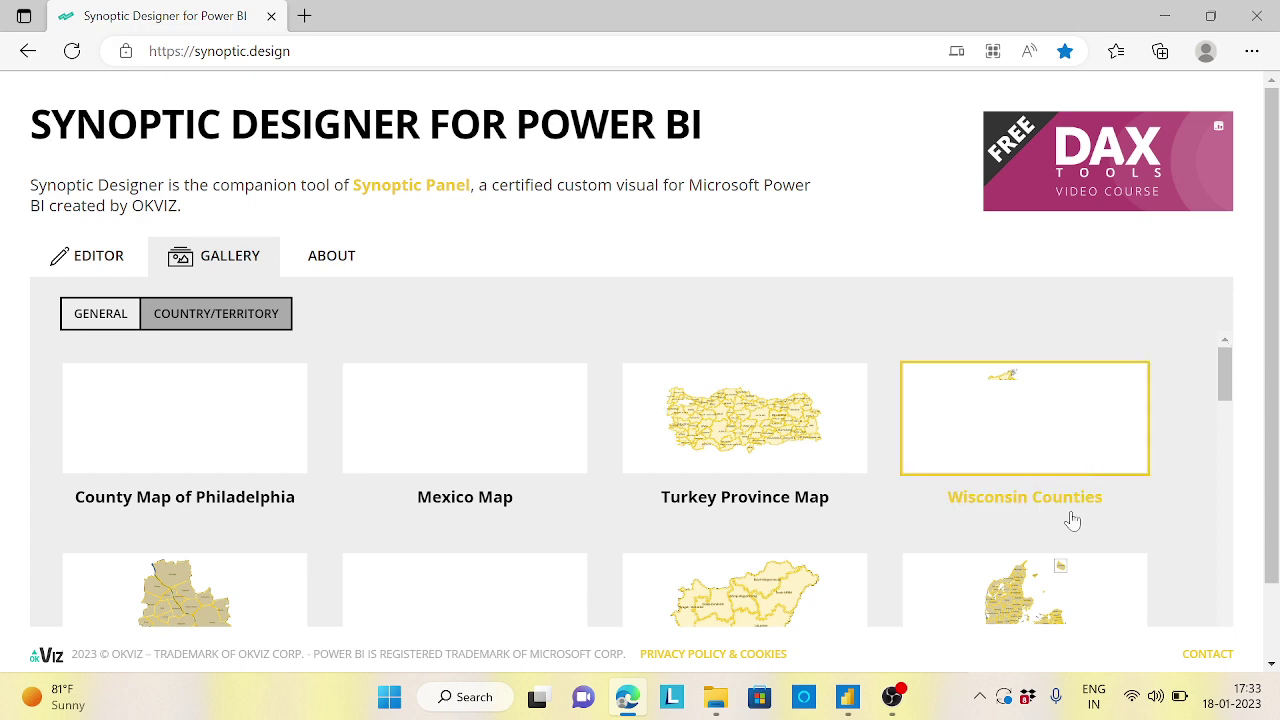
Return to Power BI Desktop and filter the body map by Heart and finally by Brain.
{"action": "left_click", "coordinate": [847, 697]}
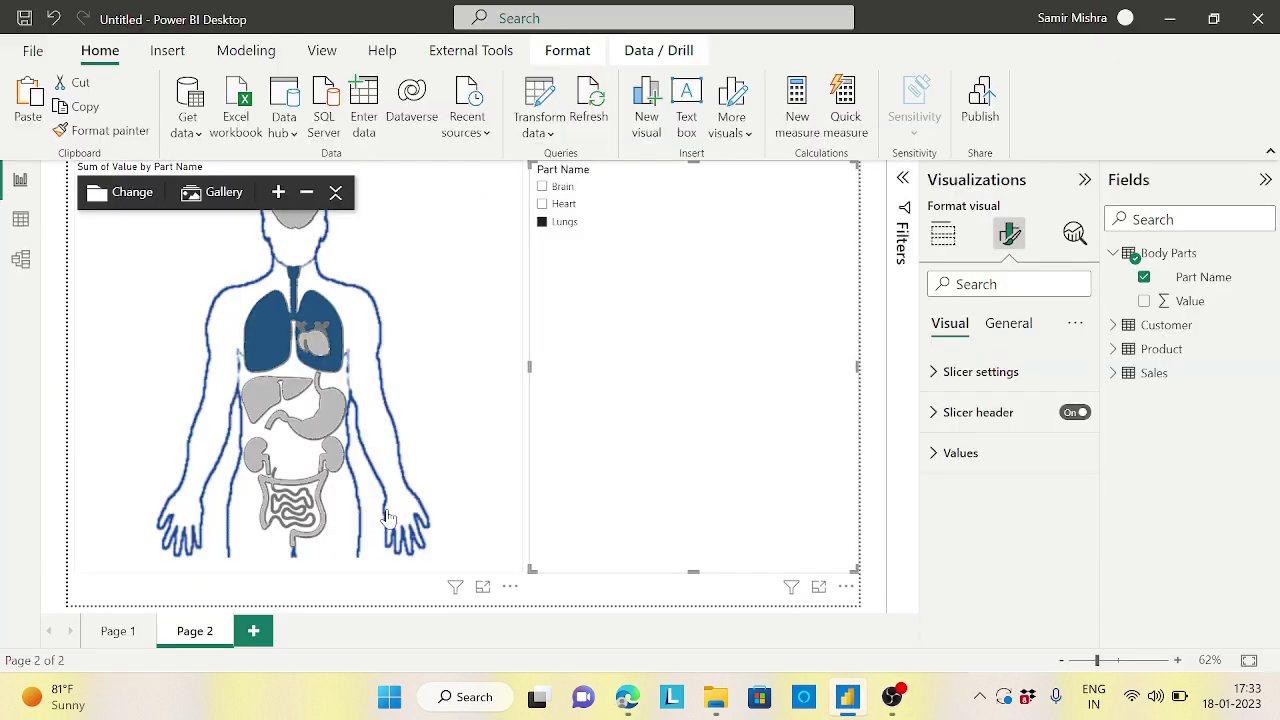
{"action": "left_click", "coordinate": [543, 203]}
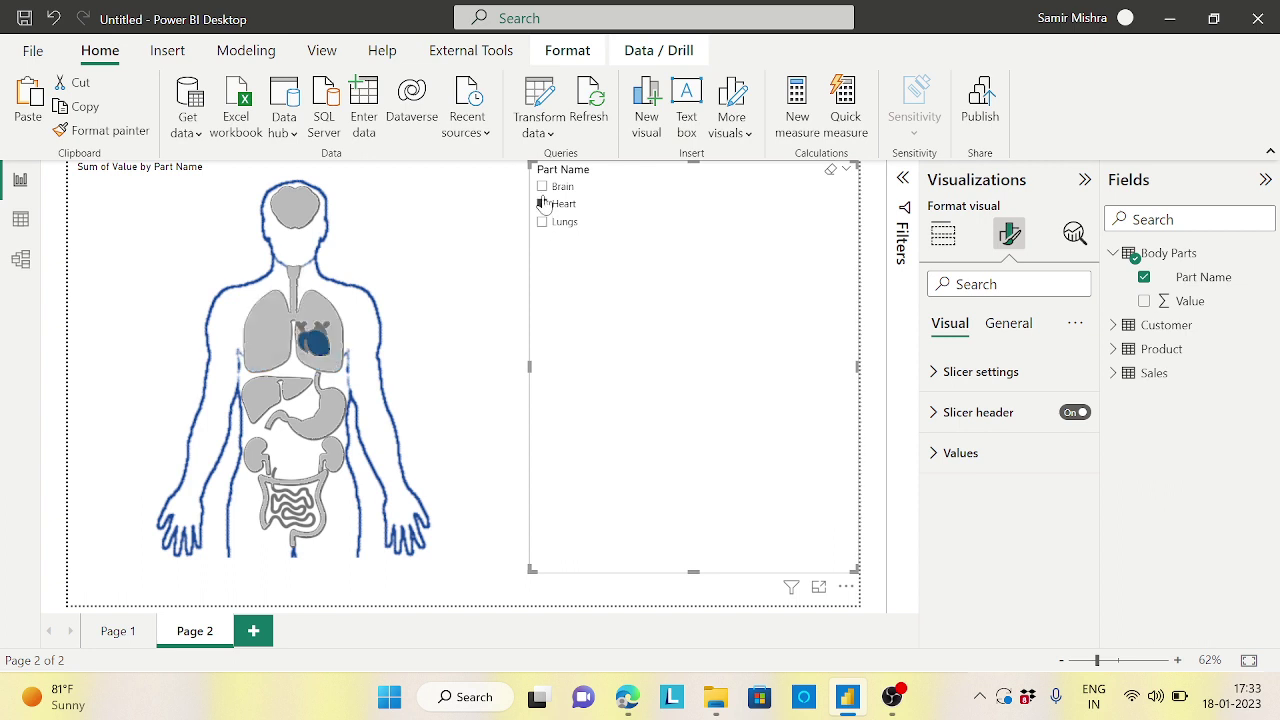
{"action": "left_click", "coordinate": [543, 187]}
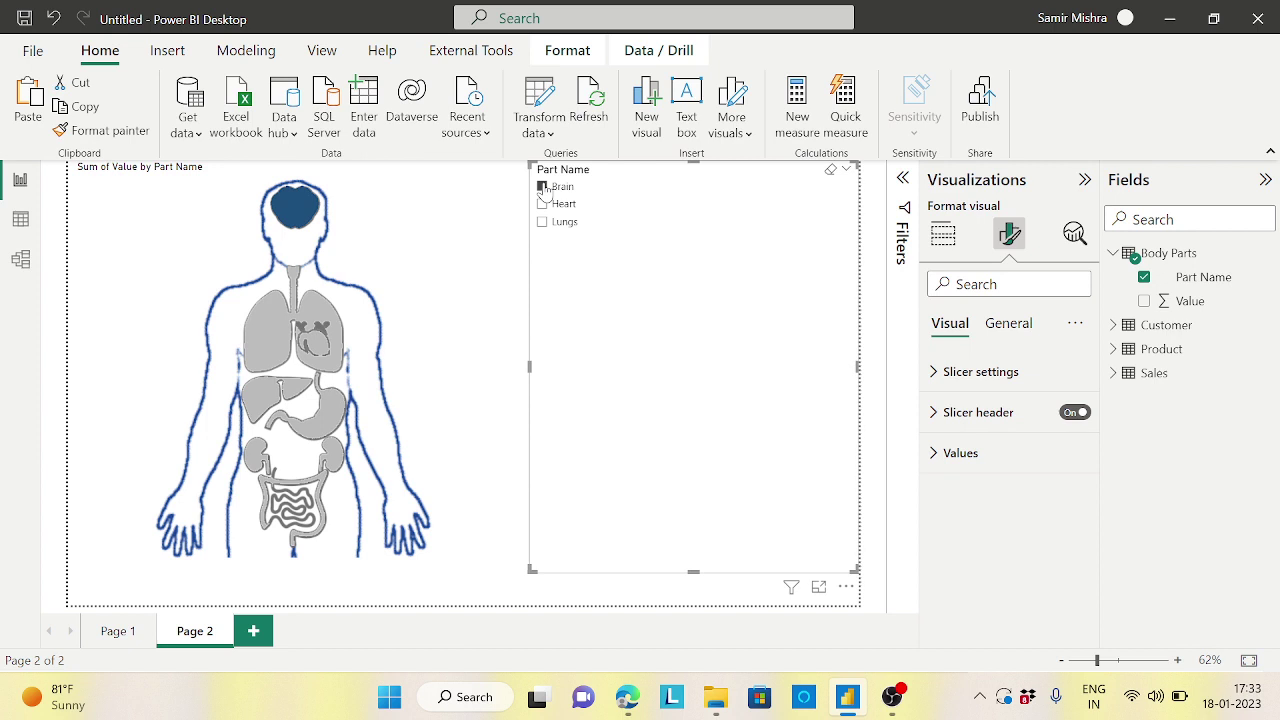
Add a new report page with a Customer Name slicer from the Customer table and stretch it to nearly the page height.
{"action": "left_click", "coordinate": [253, 631]}
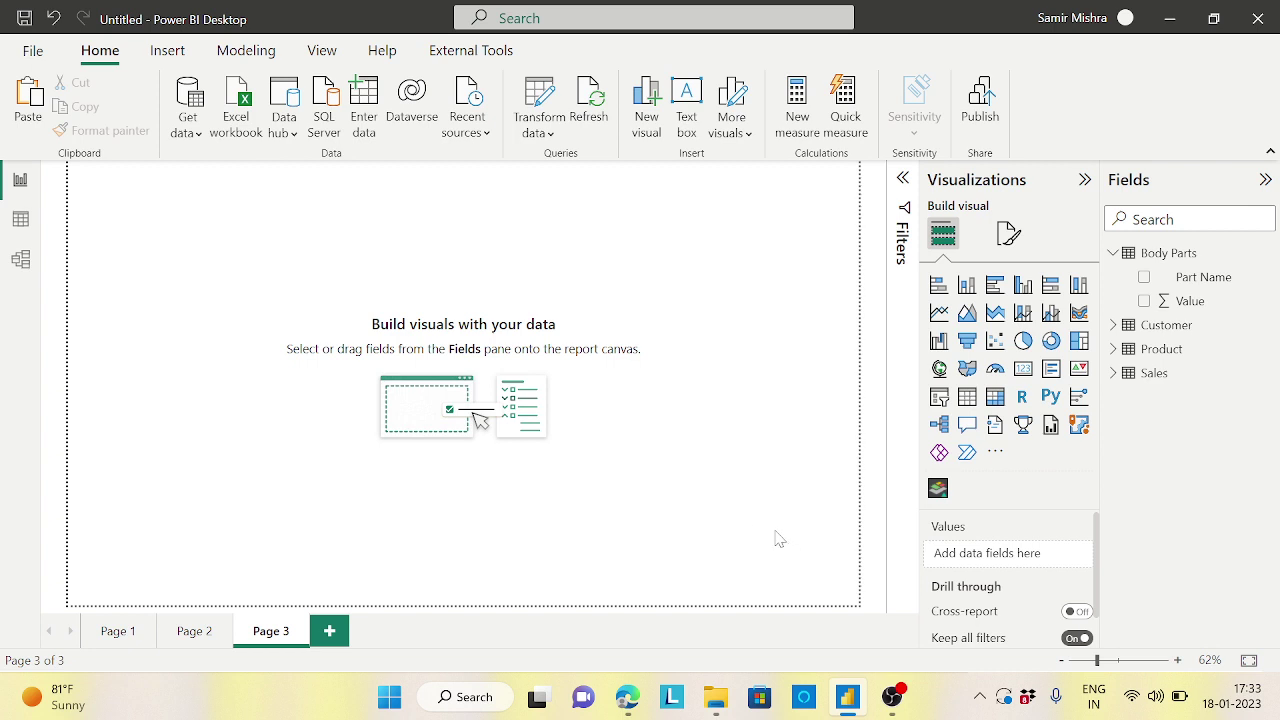
{"action": "left_click", "coordinate": [940, 400]}
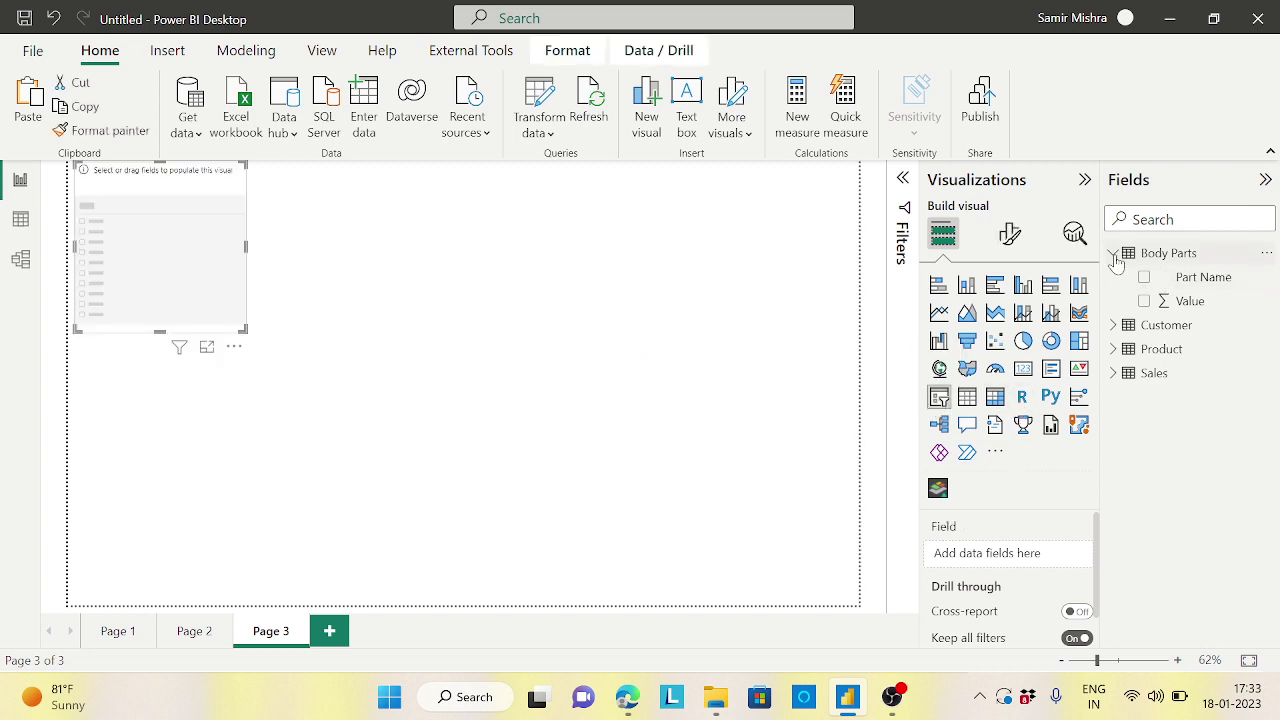
{"action": "left_click", "coordinate": [1113, 254]}
{"action": "left_click", "coordinate": [1114, 277]}
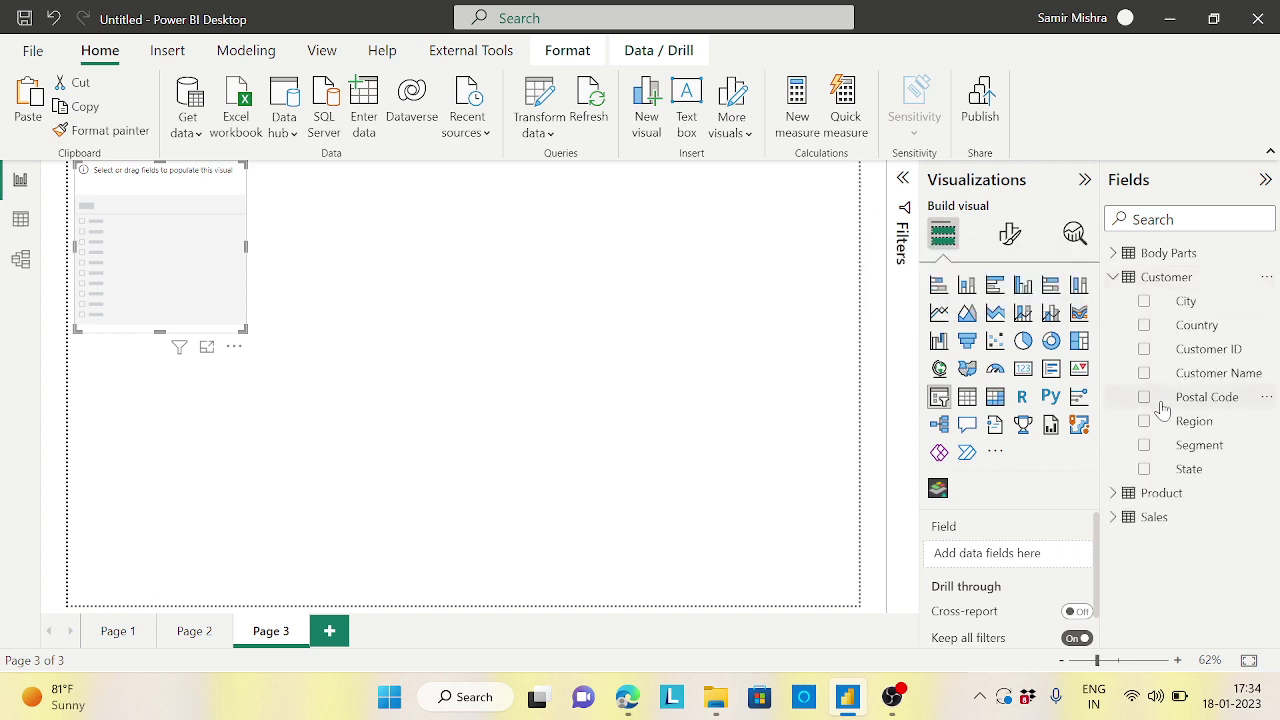
{"action": "left_click", "coordinate": [1145, 376]}
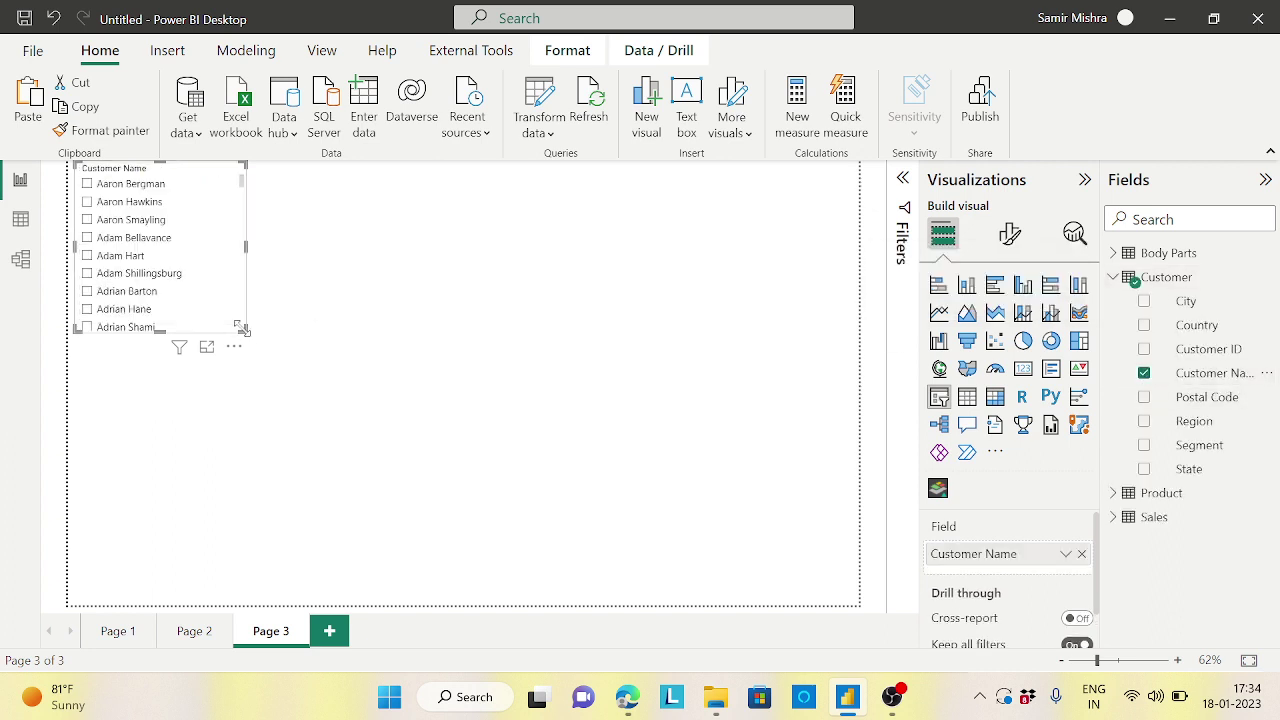
{"action": "left_click_drag", "start_coordinate": [245, 329], "coordinate": [254, 560]}
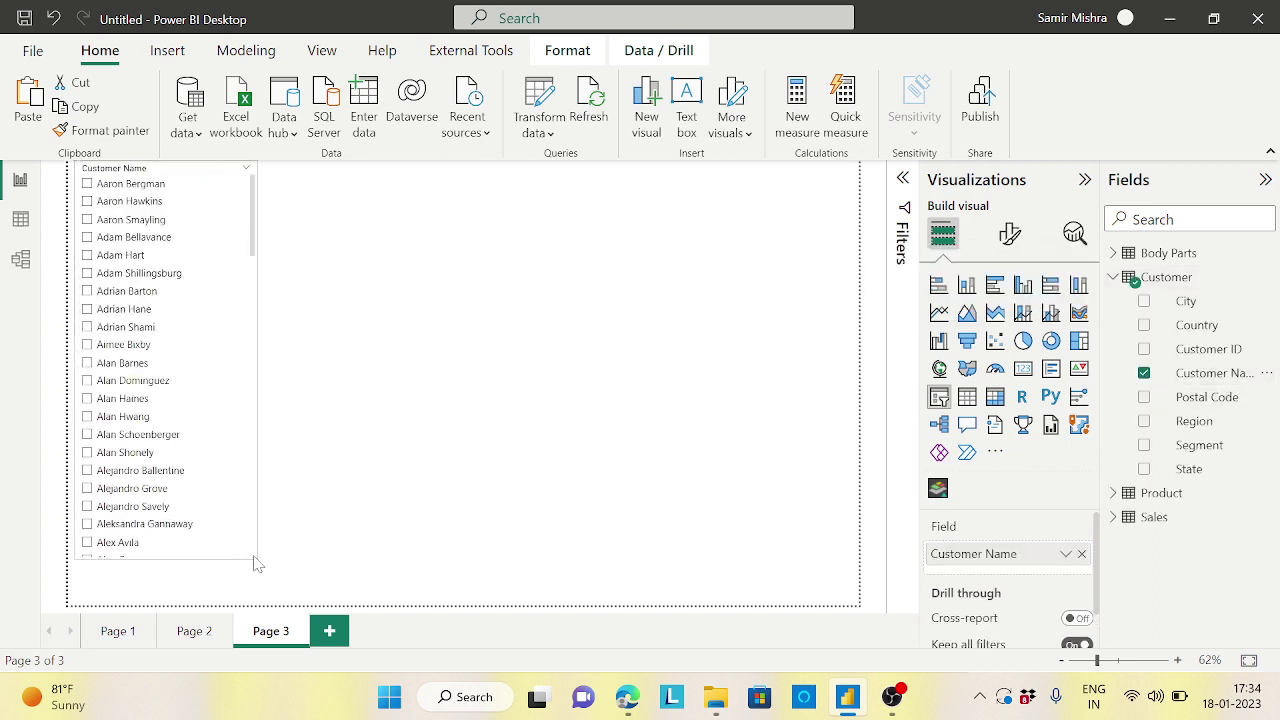
Add a widened table visual beside the slicer on Page 3, with Customer Name as its column.
{"action": "left_click", "coordinate": [630, 238]}
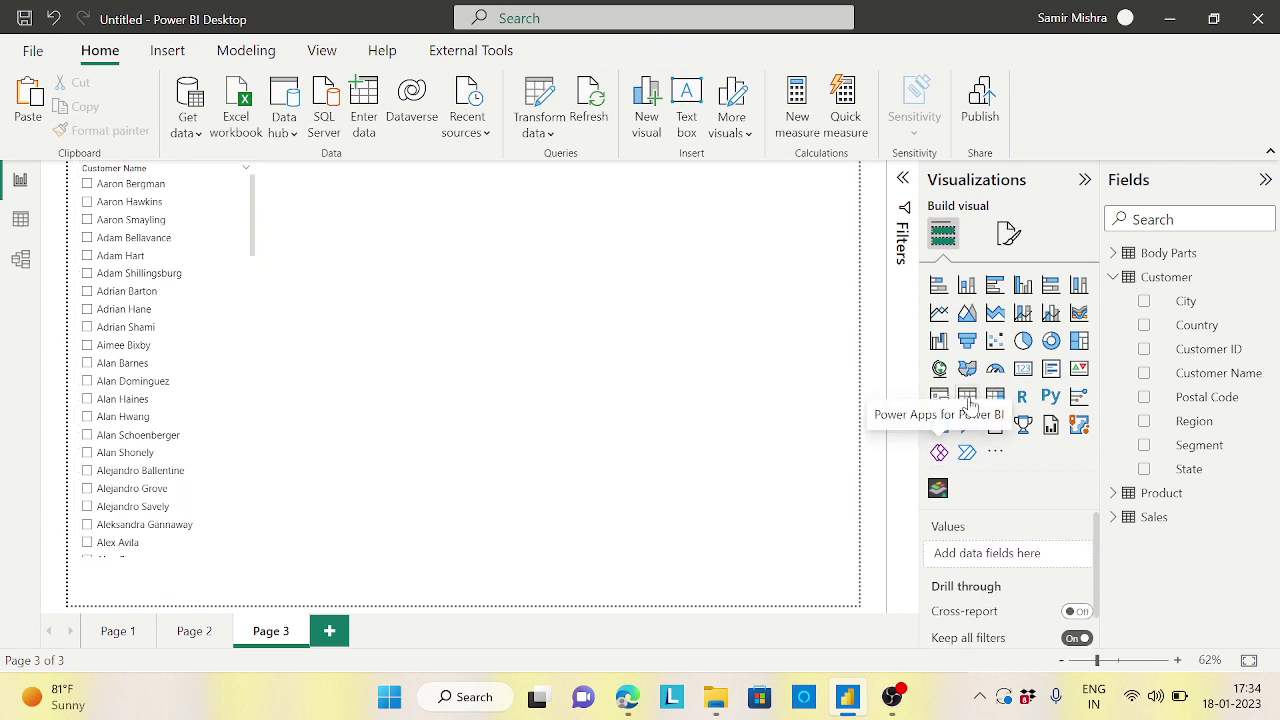
{"action": "left_click", "coordinate": [968, 400]}
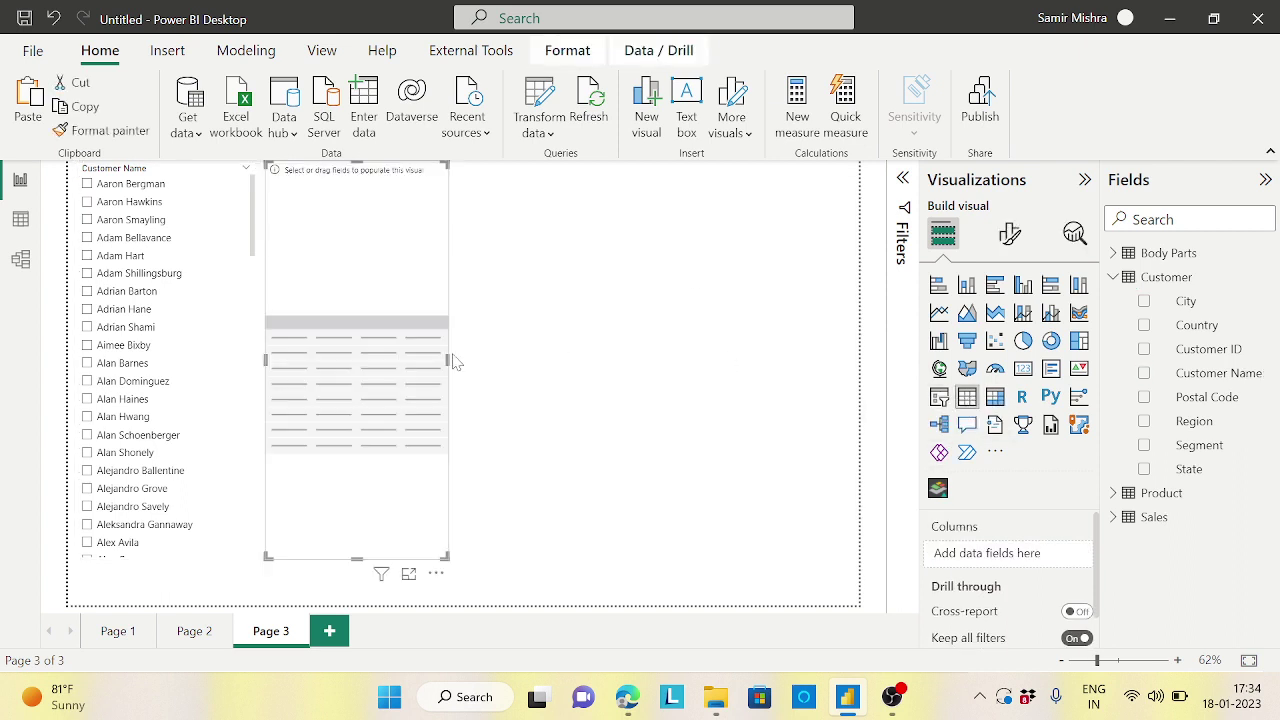
{"action": "left_click_drag", "start_coordinate": [449, 360], "coordinate": [728, 408]}
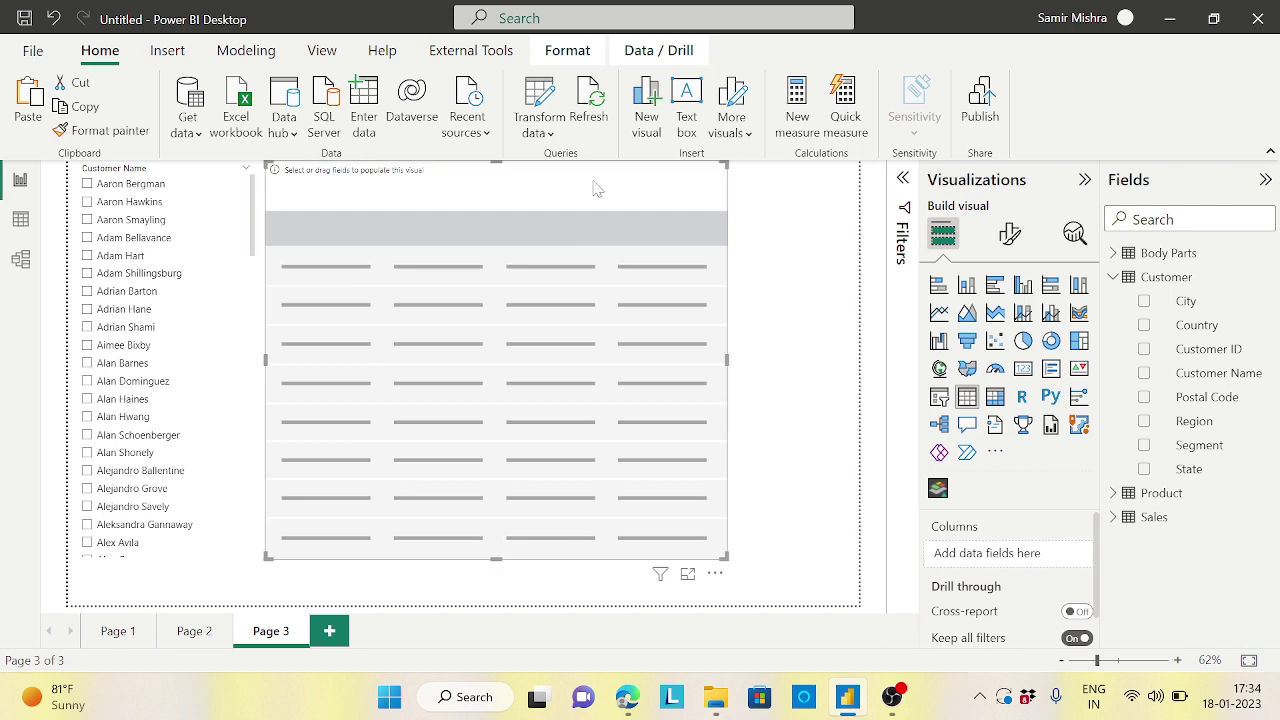
{"action": "left_click_drag", "start_coordinate": [589, 189], "coordinate": [600, 201]}
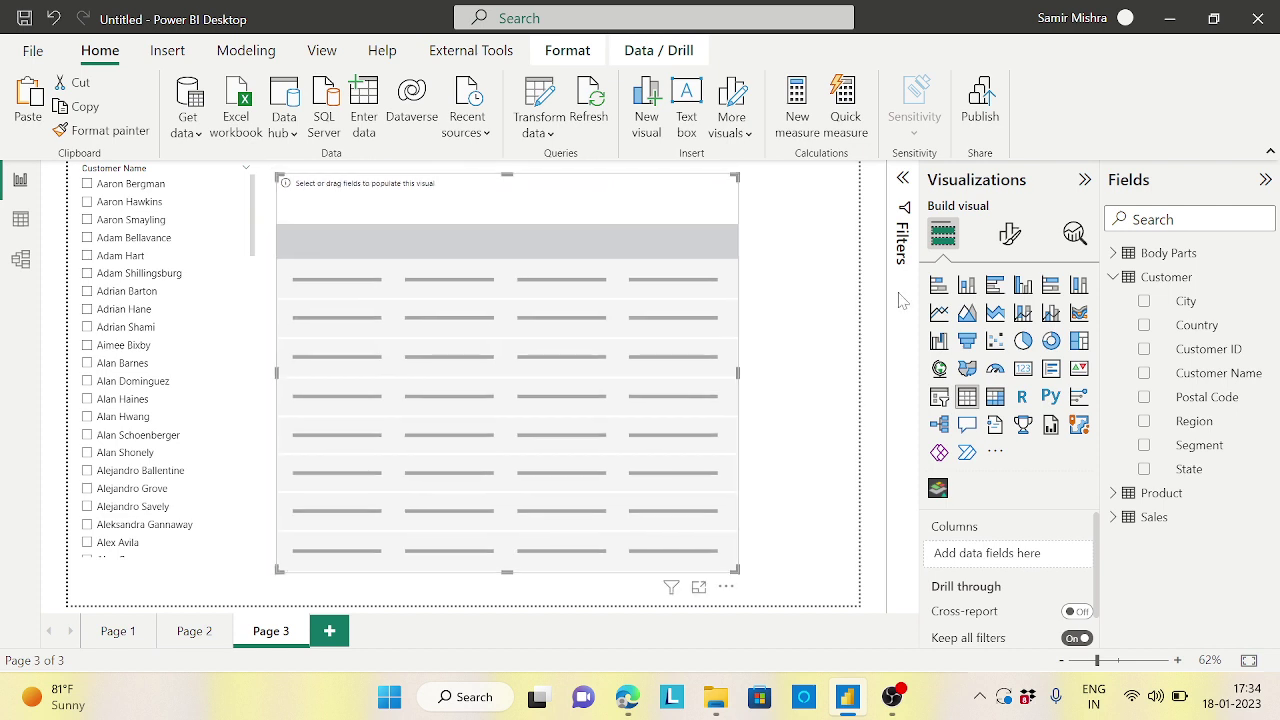
{"action": "left_click", "coordinate": [1144, 373]}
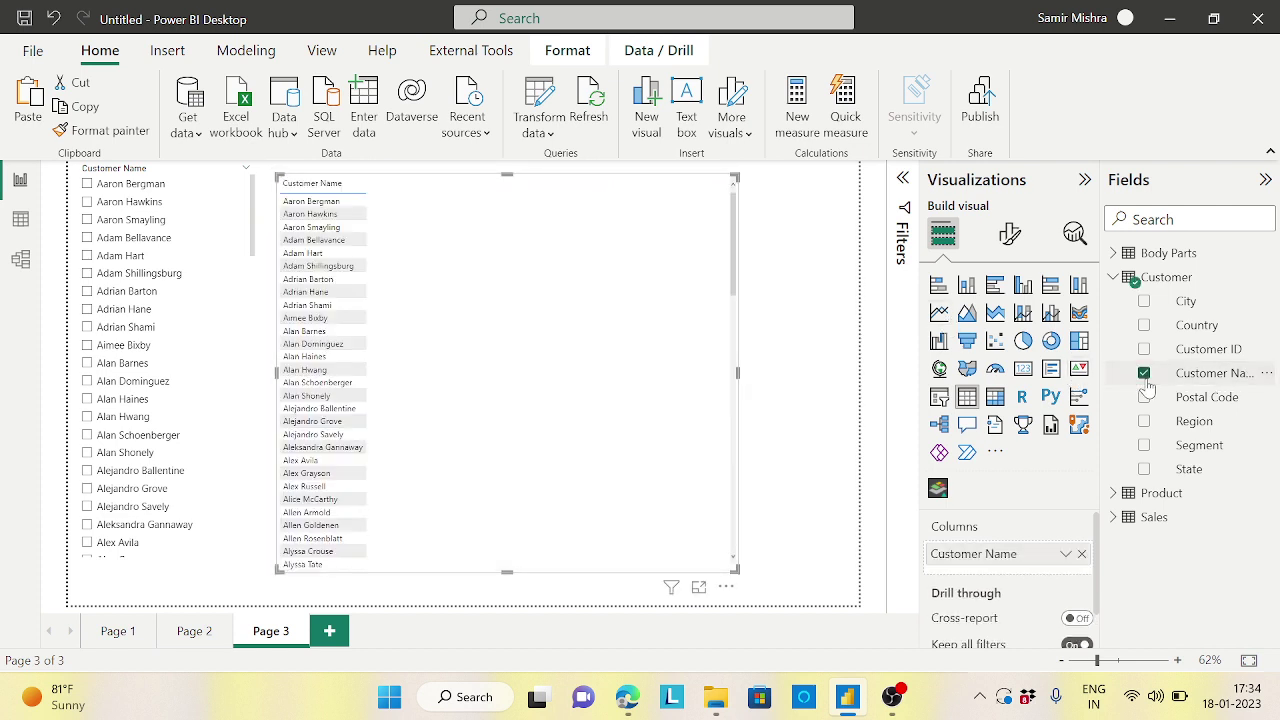
Add the Sales field from the Sales table as a second column in the Page 3 table.
{"action": "left_click", "coordinate": [1114, 277]}
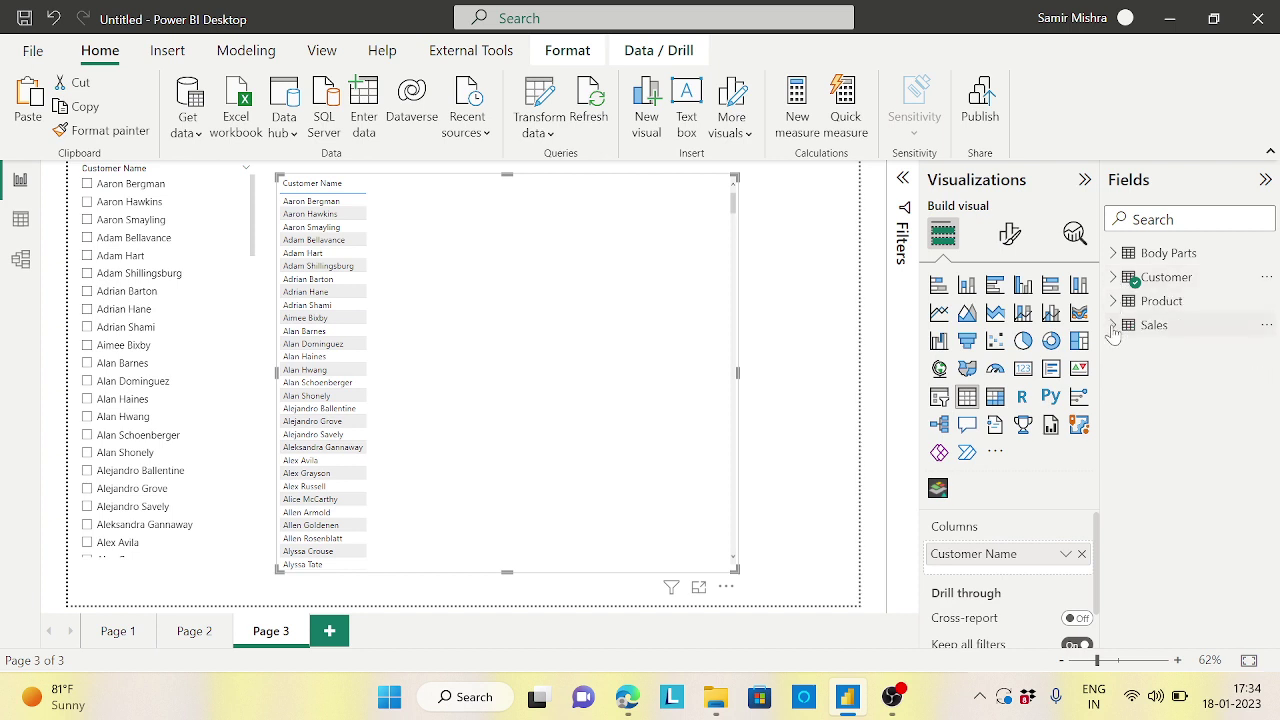
{"action": "left_click", "coordinate": [1112, 326]}
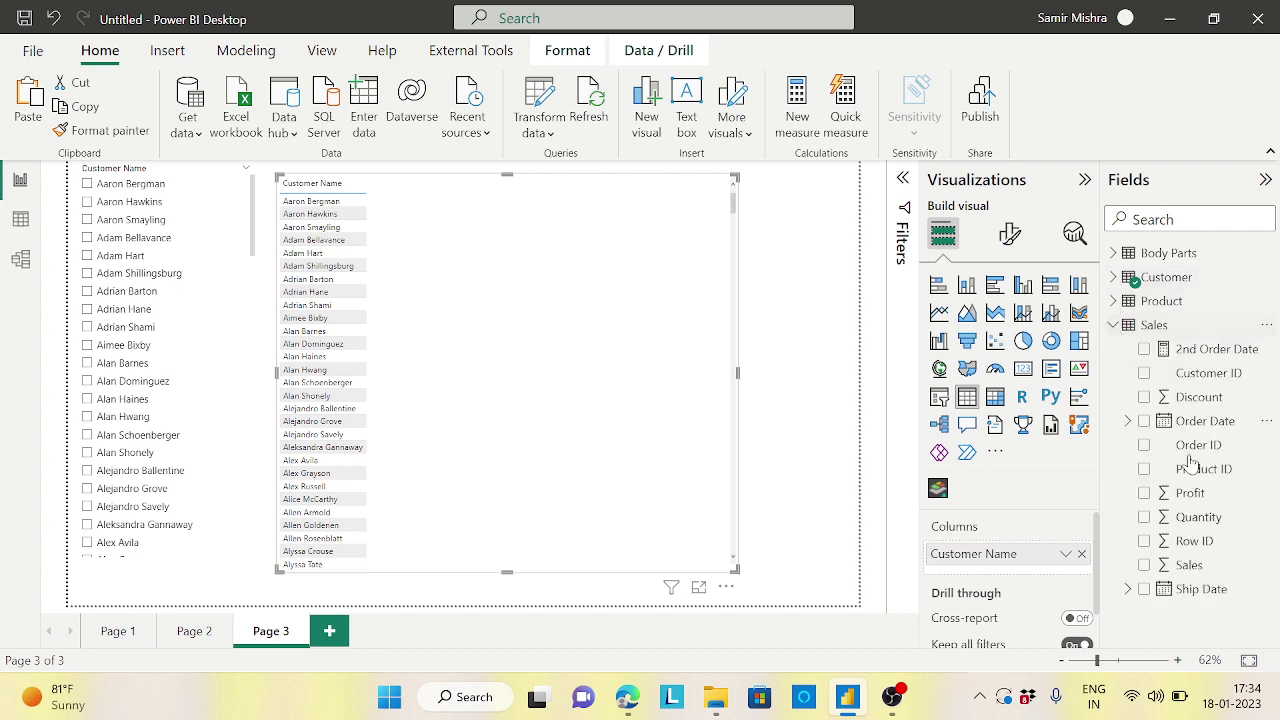
{"action": "left_click", "coordinate": [1145, 566]}
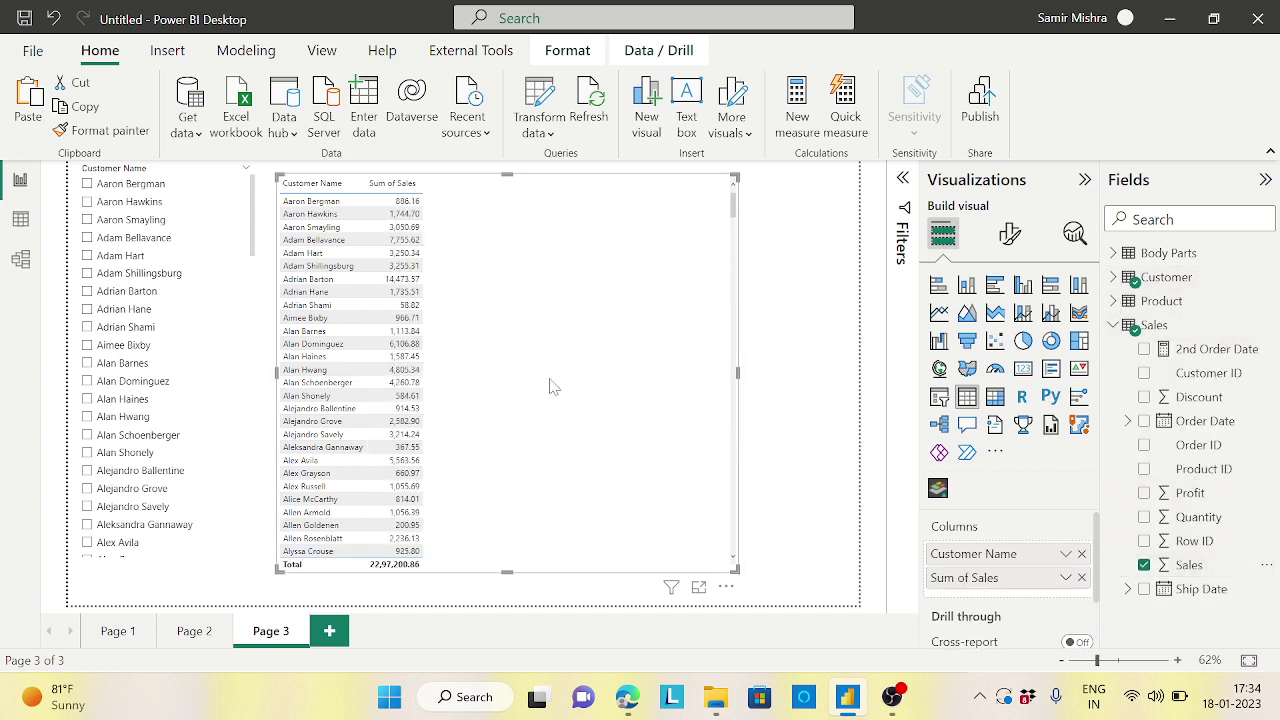
Enable the search box in the Customer Name slicer and search it for a customer's first name.
{"action": "left_click", "coordinate": [240, 316]}
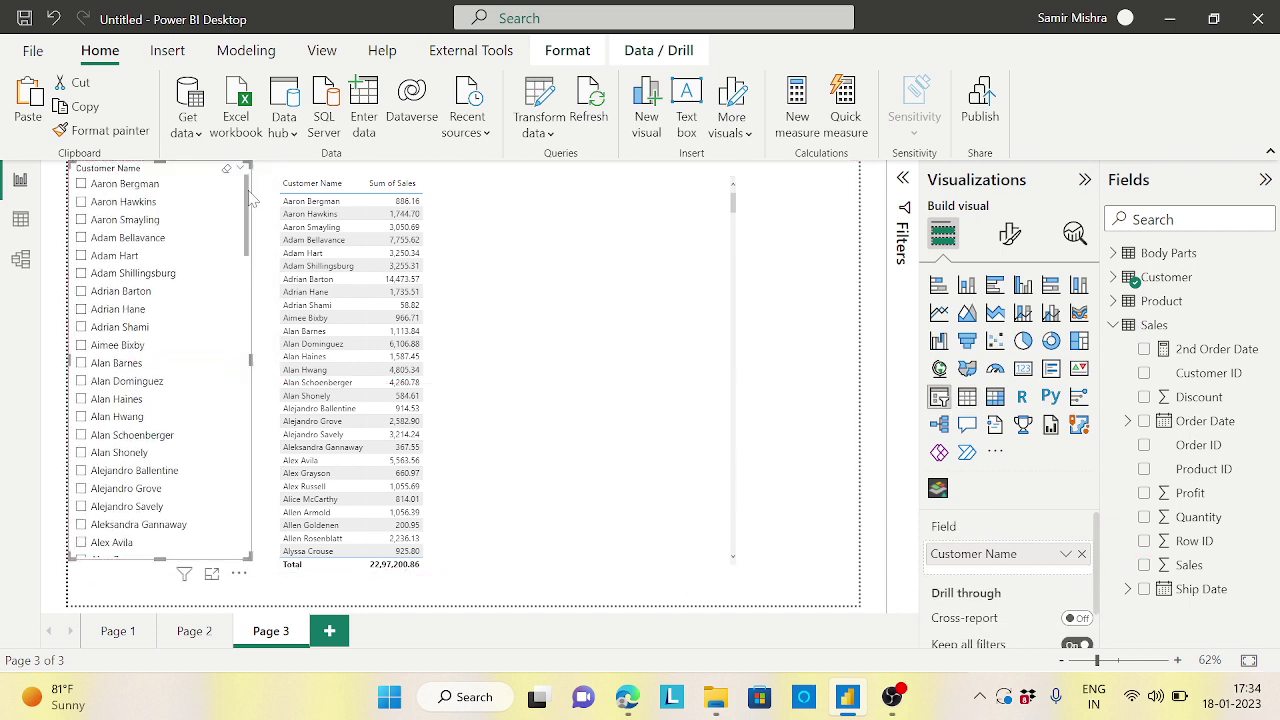
{"action": "left_click", "coordinate": [239, 575]}
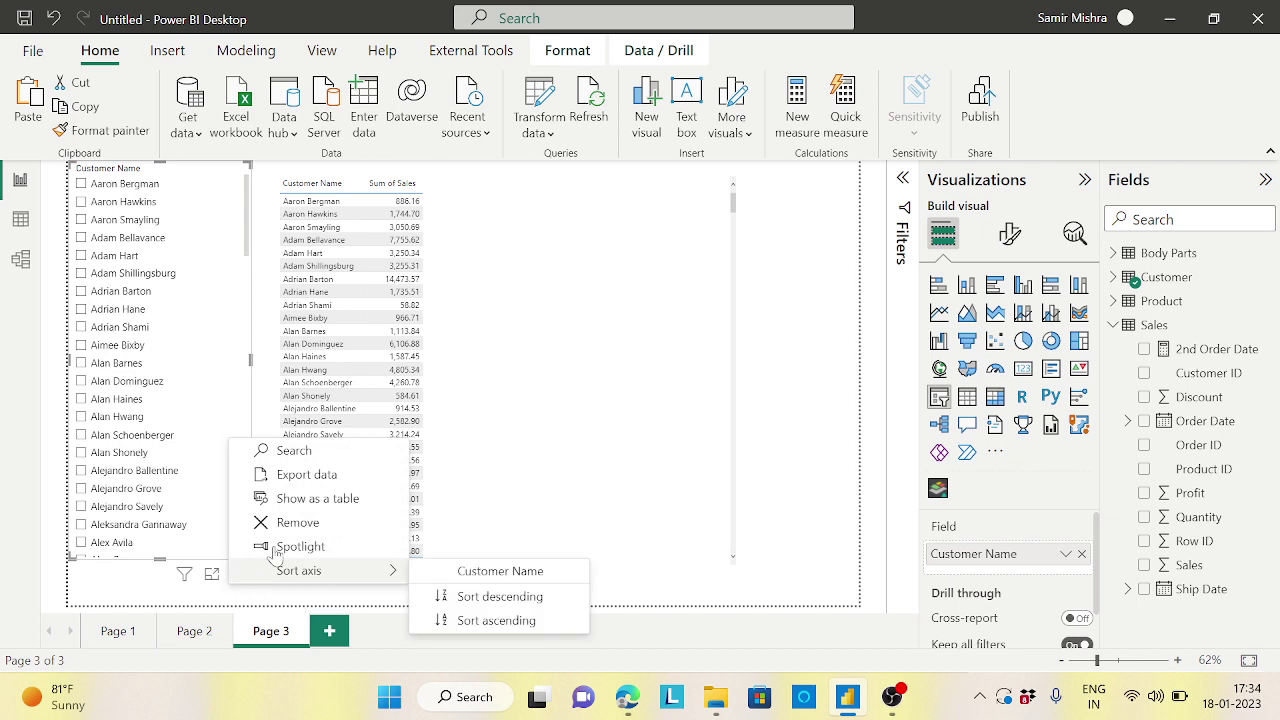
{"action": "left_click", "coordinate": [295, 451]}
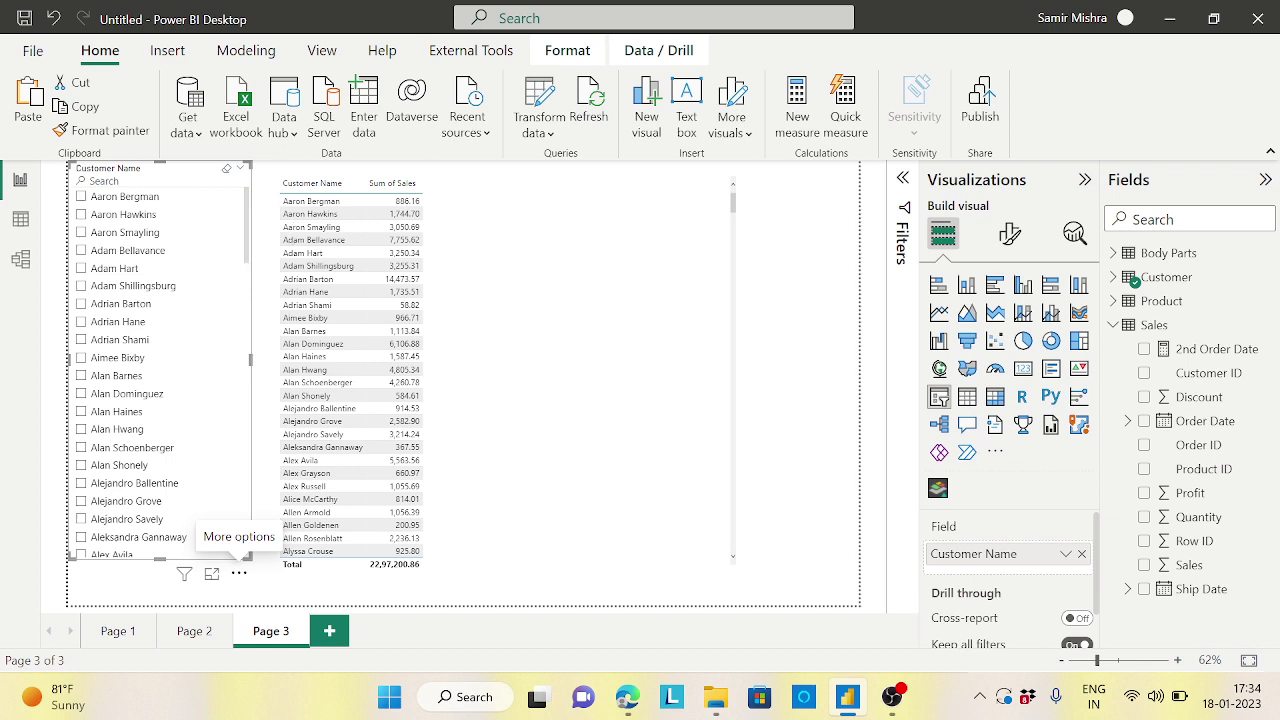
{"action": "type", "text": "aaron"}
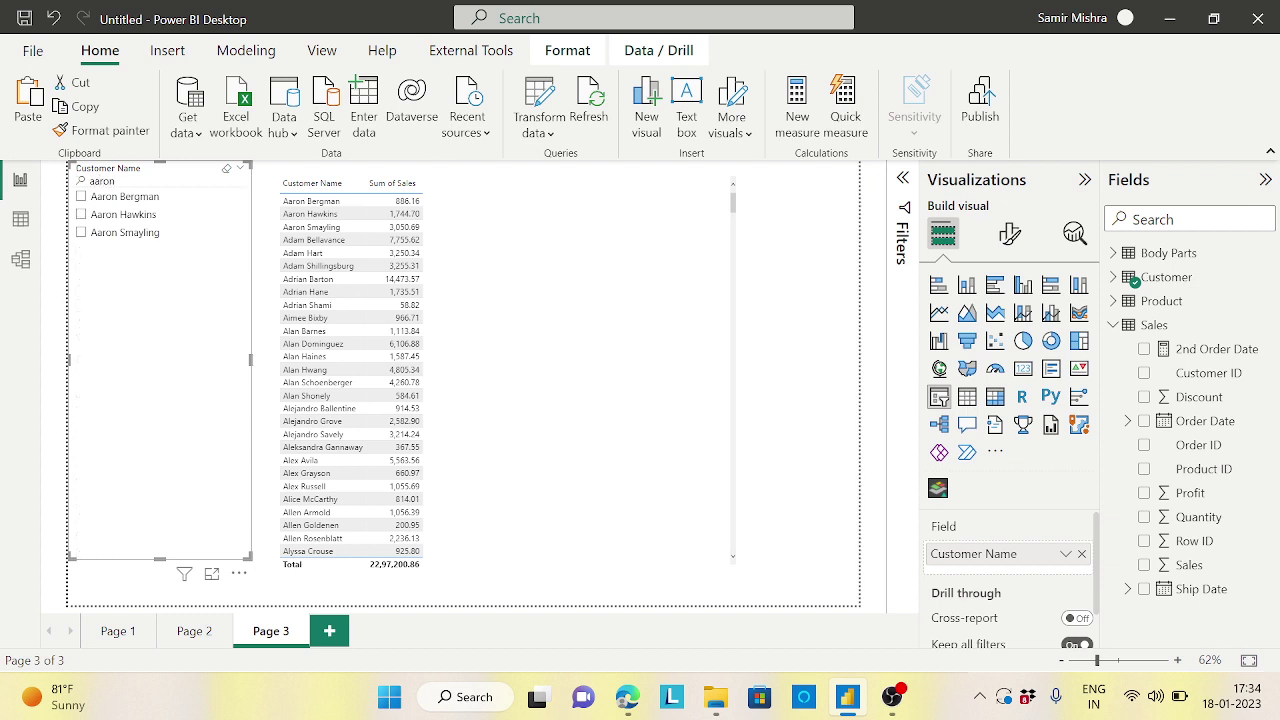
Filter the table by individual customers from the slicer's search results, finally selecting all three matching customers together.
{"action": "left_click", "coordinate": [82, 200]}
{"action": "left_click", "coordinate": [82, 215]}
{"action": "left_click", "coordinate": [82, 214]}
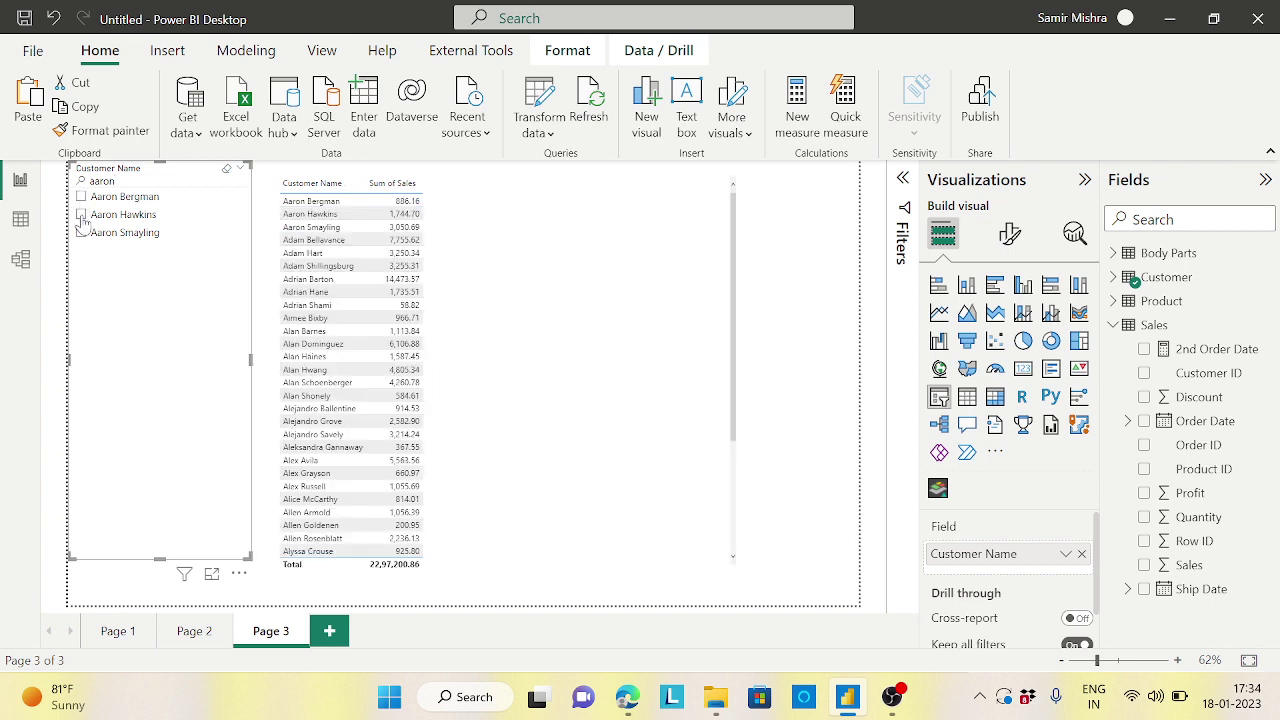
{"action": "left_click", "coordinate": [82, 198]}
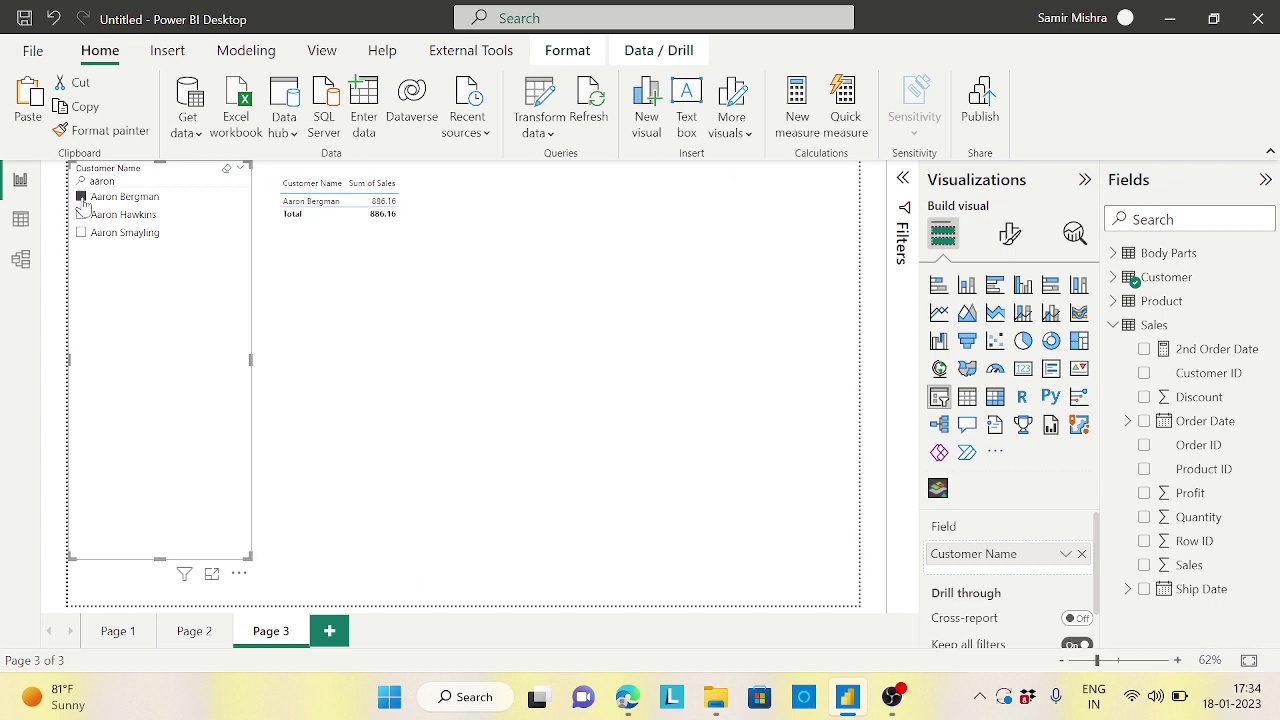
{"action": "left_click", "coordinate": [82, 198]}
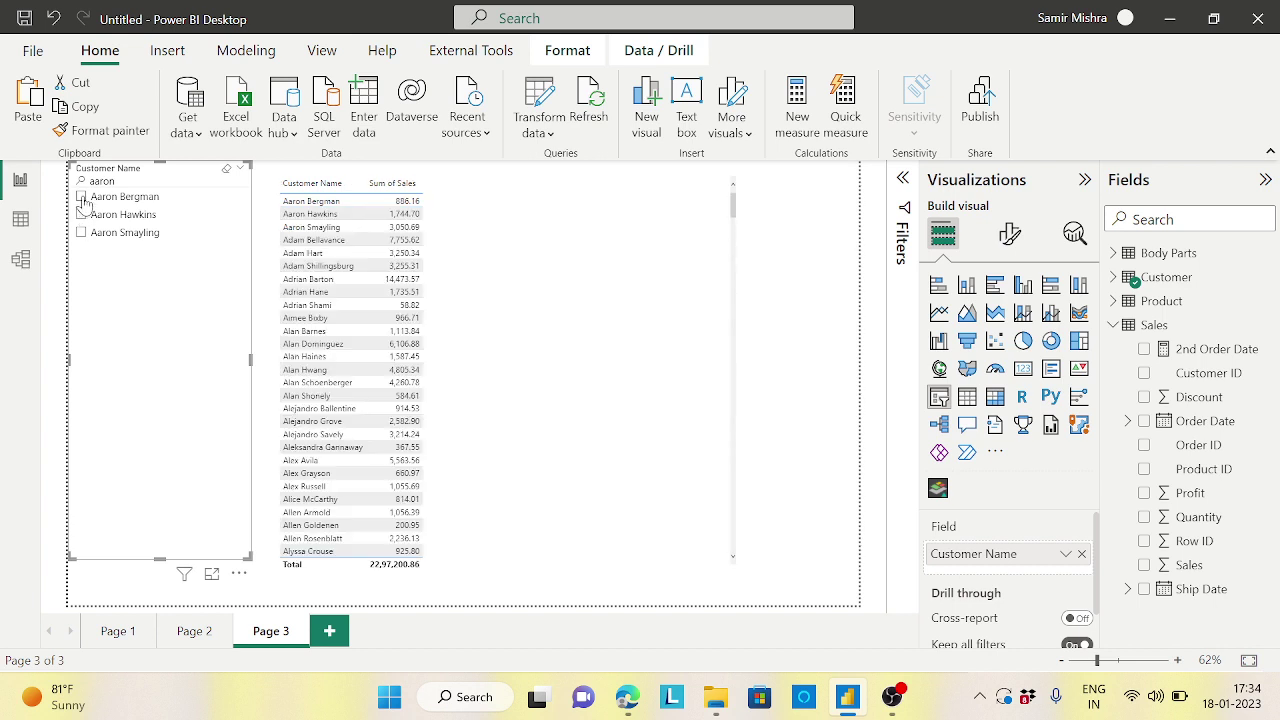
{"action": "left_click", "coordinate": [82, 197]}
{"action": "left_click", "coordinate": [82, 215], "text": "ctrl"}
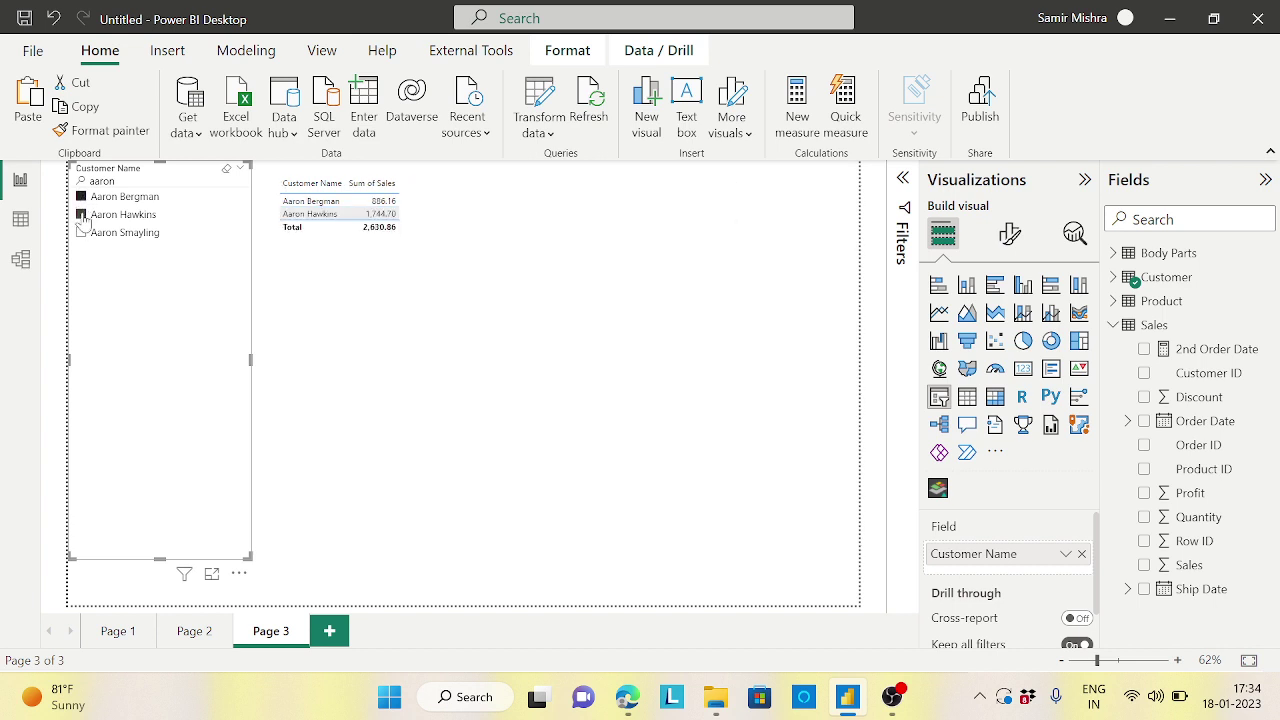
{"action": "left_click", "coordinate": [82, 233], "text": "ctrl"}
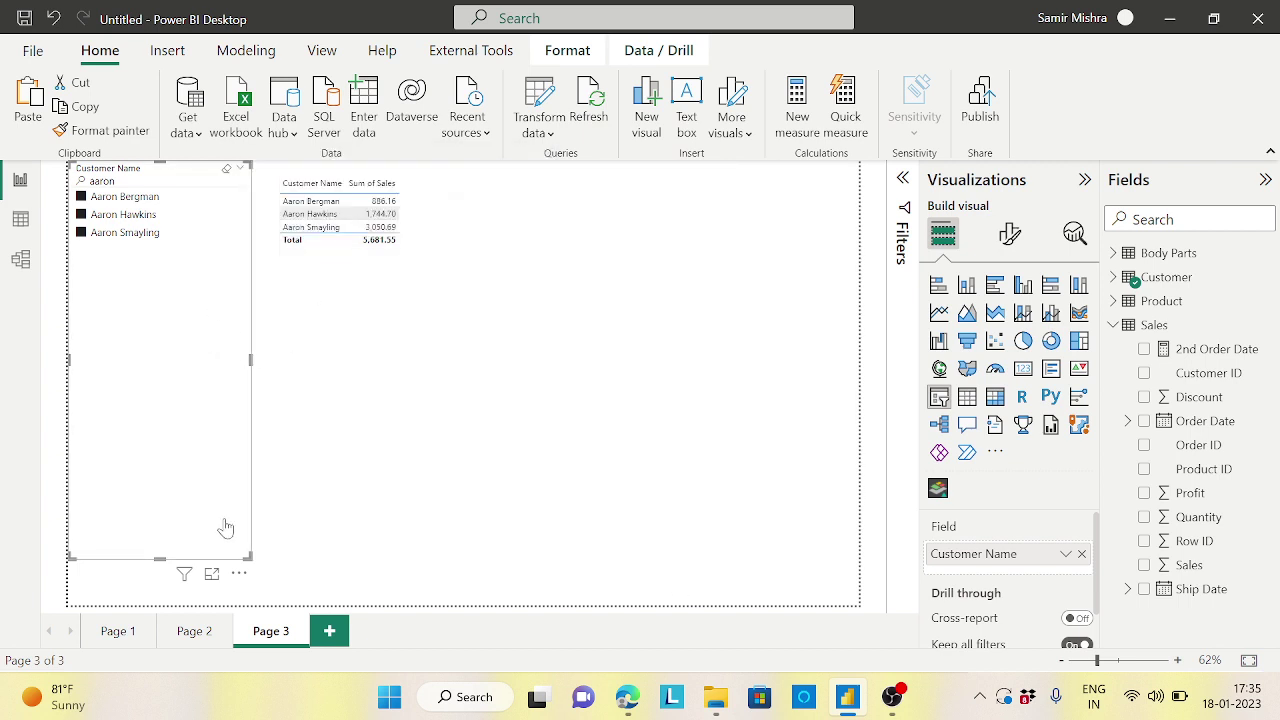
Remove the Customer Name slicer from Page 3.
{"action": "left_click", "coordinate": [239, 573]}
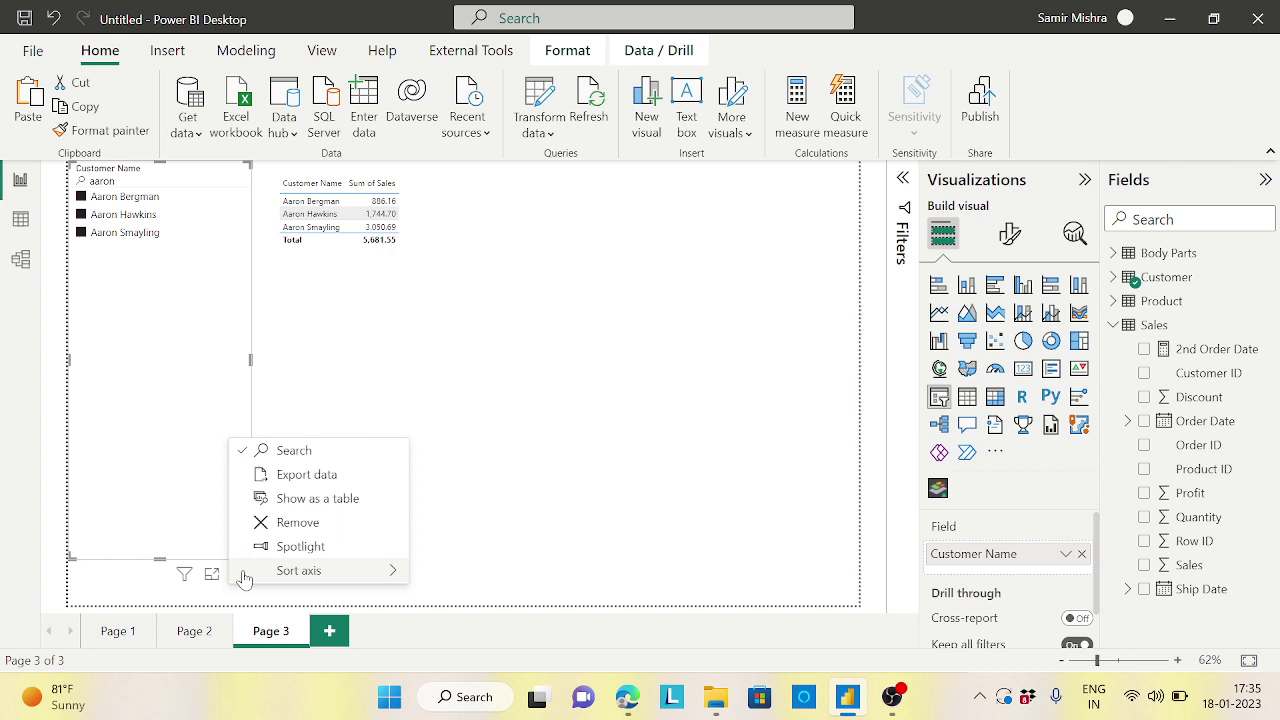
{"action": "left_click", "coordinate": [299, 522]}
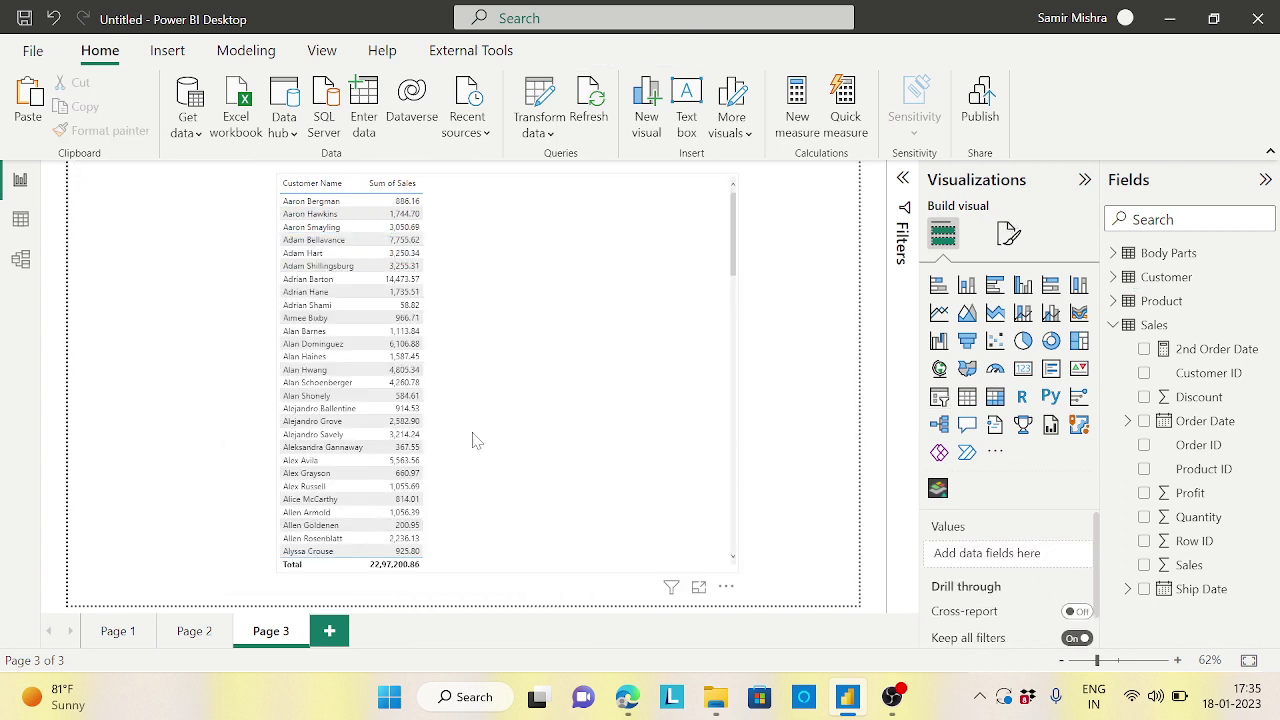
Find the Text Filter visual by Microsoft Corporation among the Power BI visuals using the term "search" and import it into the report.
{"action": "left_click", "coordinate": [995, 452]}
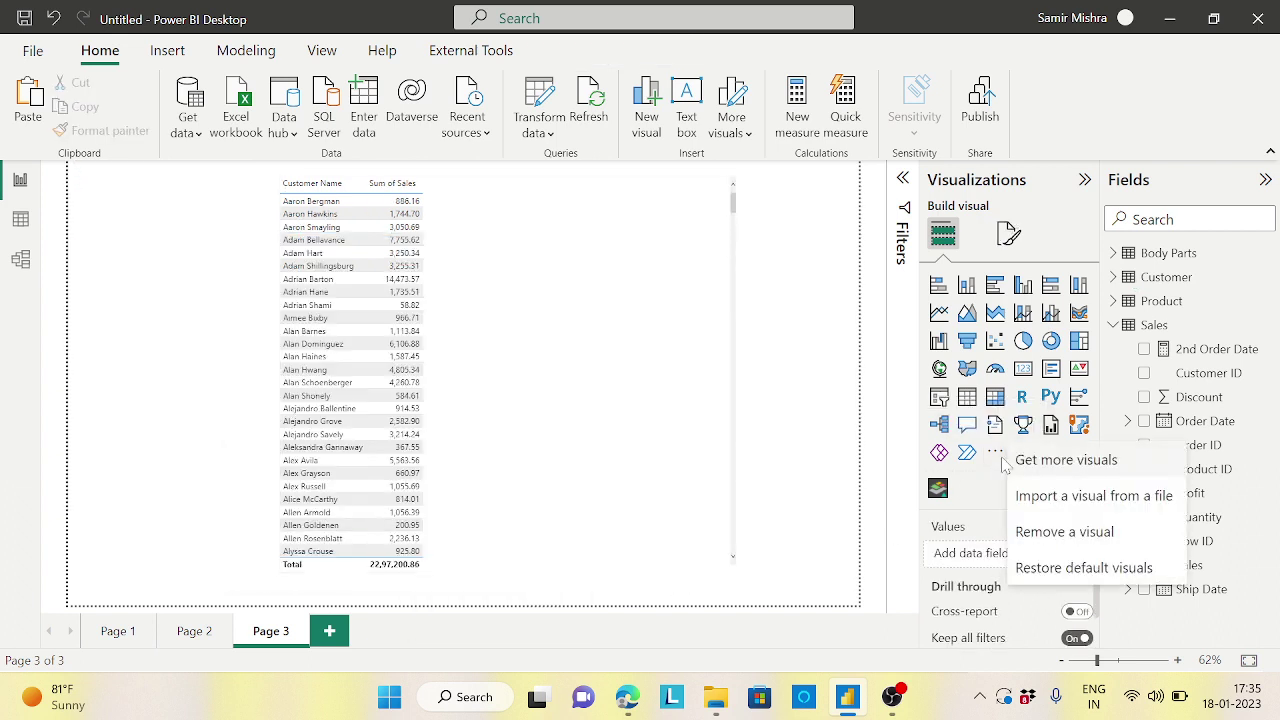
{"action": "left_click", "coordinate": [1042, 464]}
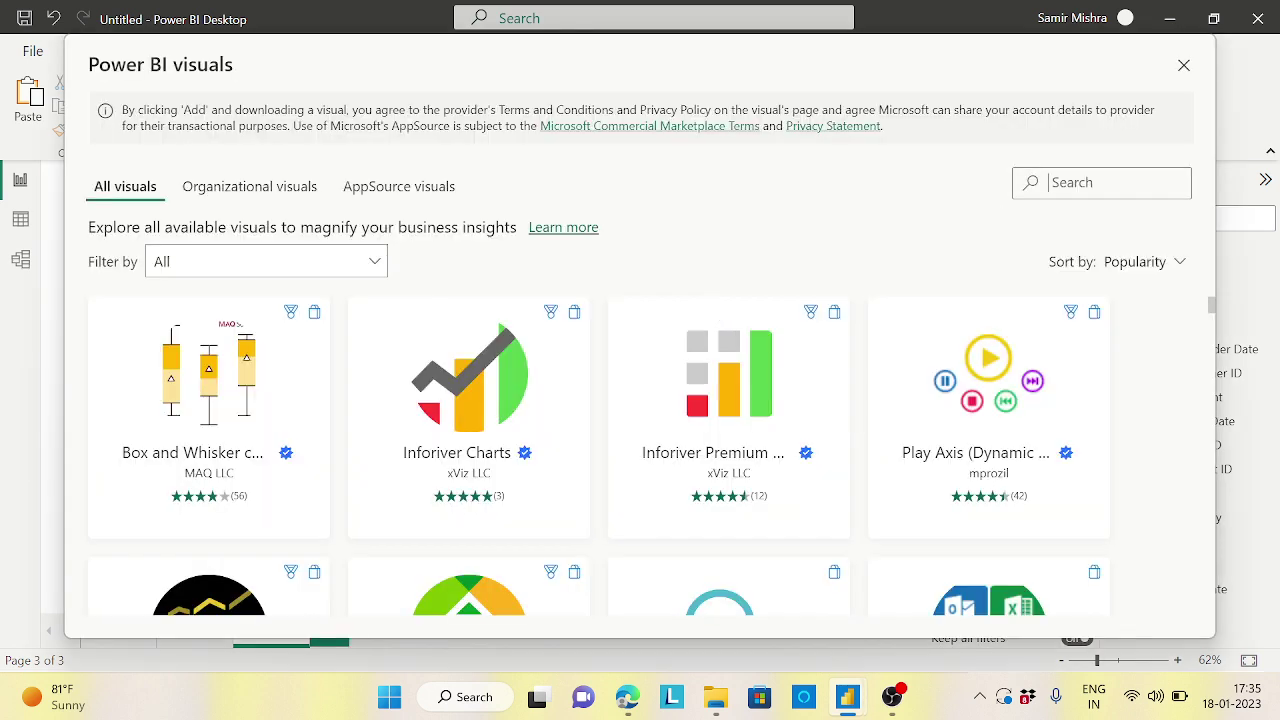
{"action": "type", "text": "search"}
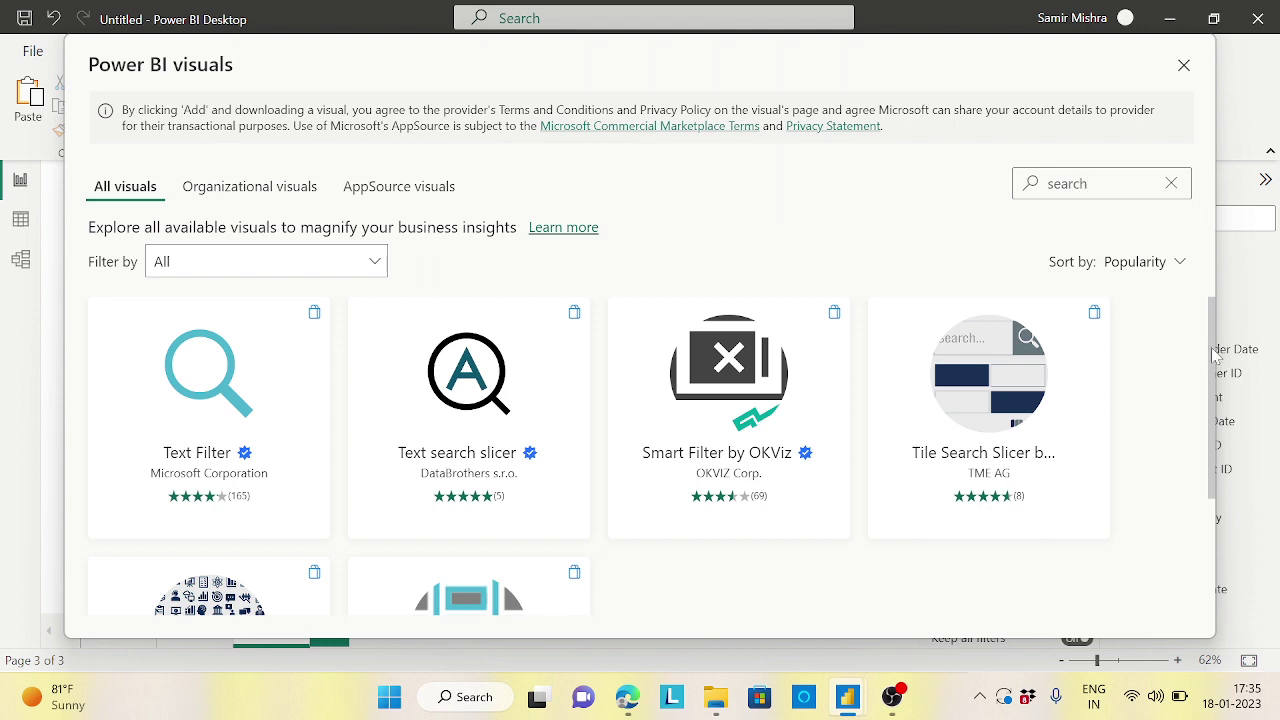
{"action": "scroll", "coordinate": [1215, 355], "scroll_direction": "down", "scroll_amount": 1}
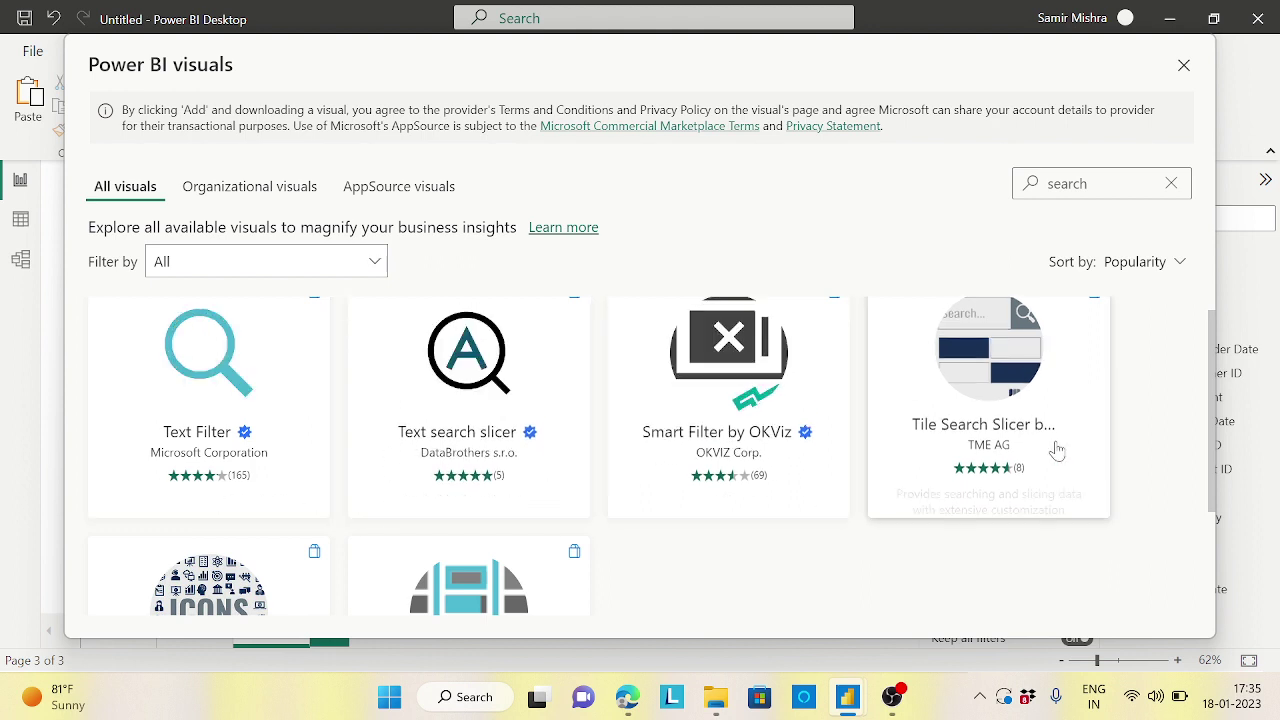
{"action": "mouse_move", "coordinate": [1219, 443]}
{"action": "left_mouse_down"}
{"action": "mouse_move", "coordinate": [1211, 548]}
{"action": "mouse_move", "coordinate": [1210, 430]}
{"action": "left_mouse_up"}
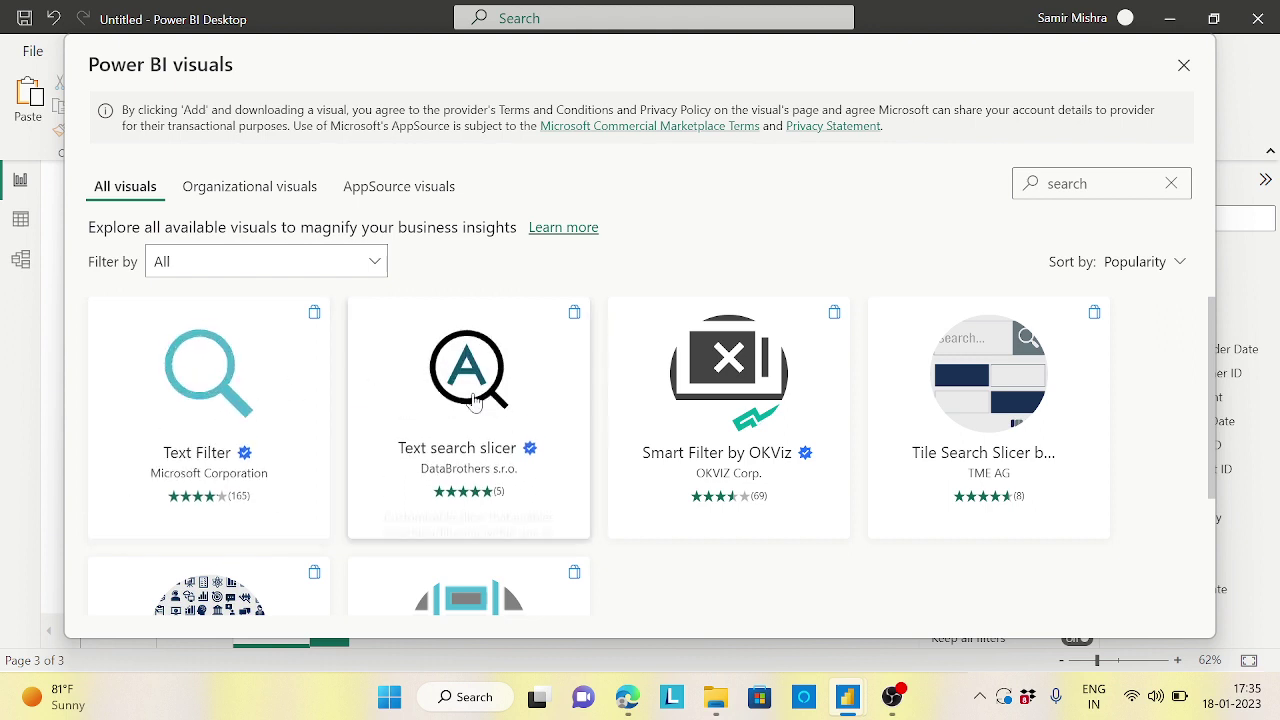
{"action": "left_click", "coordinate": [228, 376]}
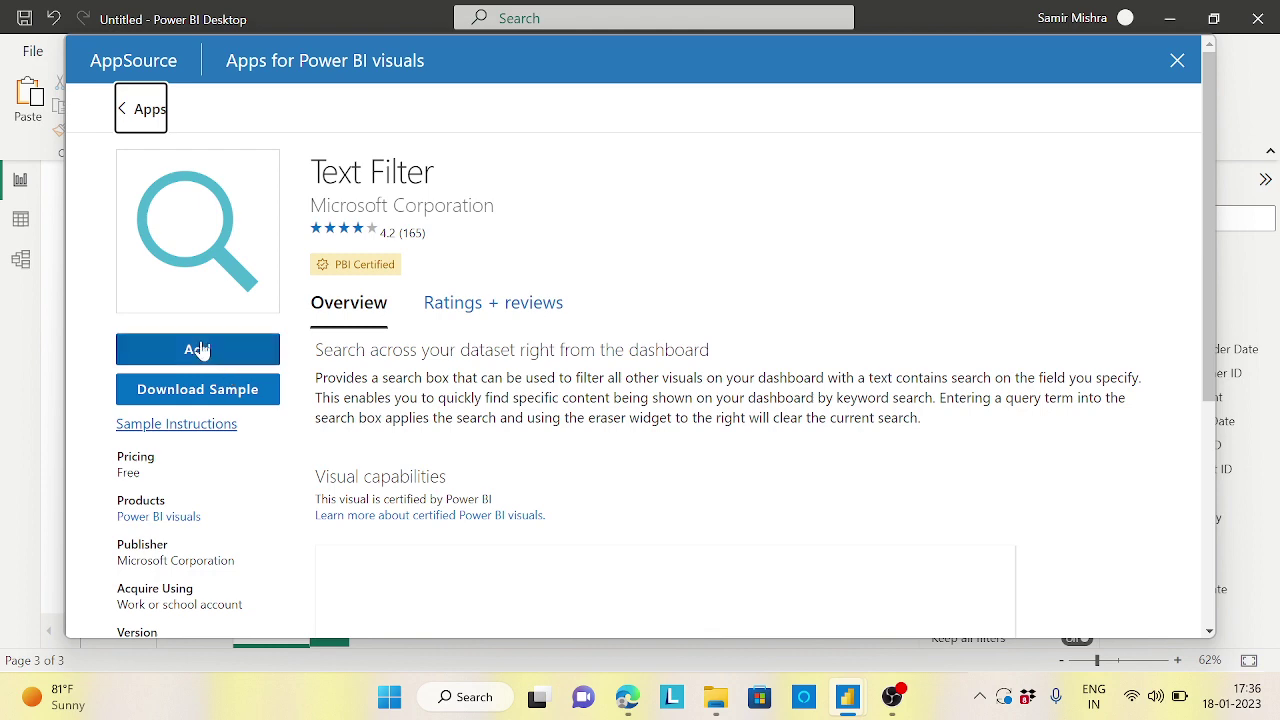
{"action": "left_click", "coordinate": [197, 347]}
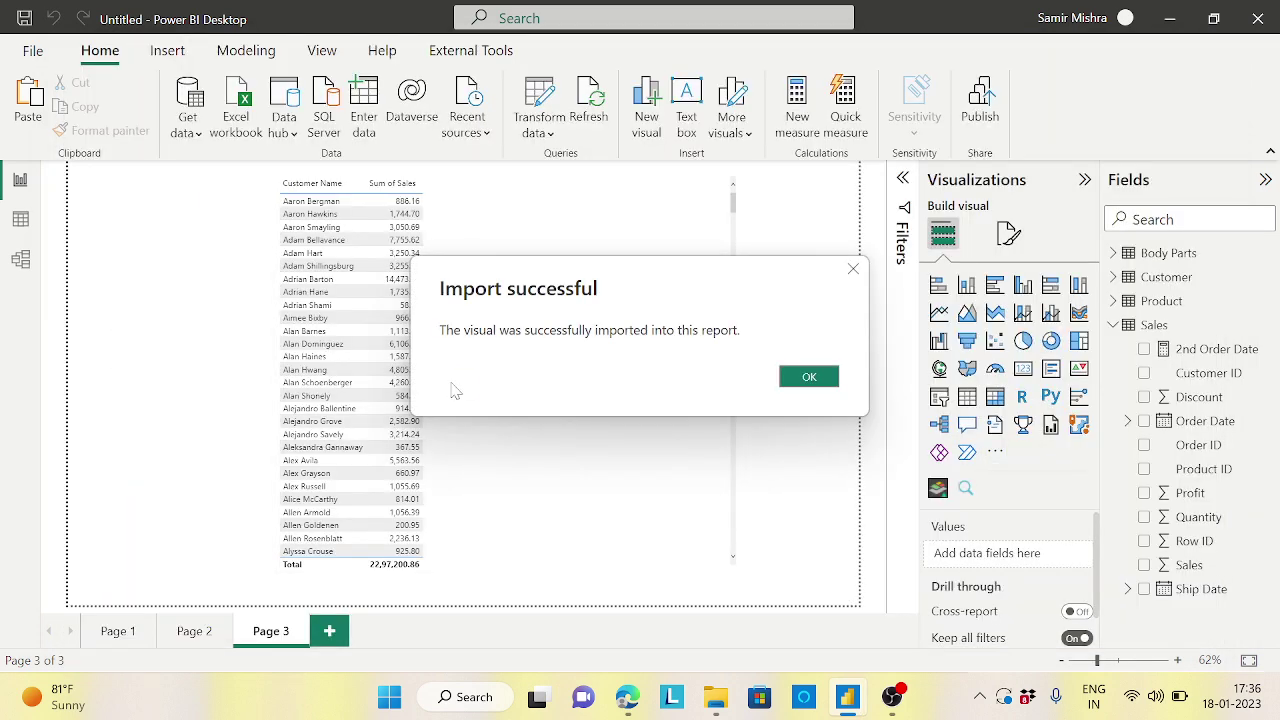
{"action": "left_click", "coordinate": [810, 379]}
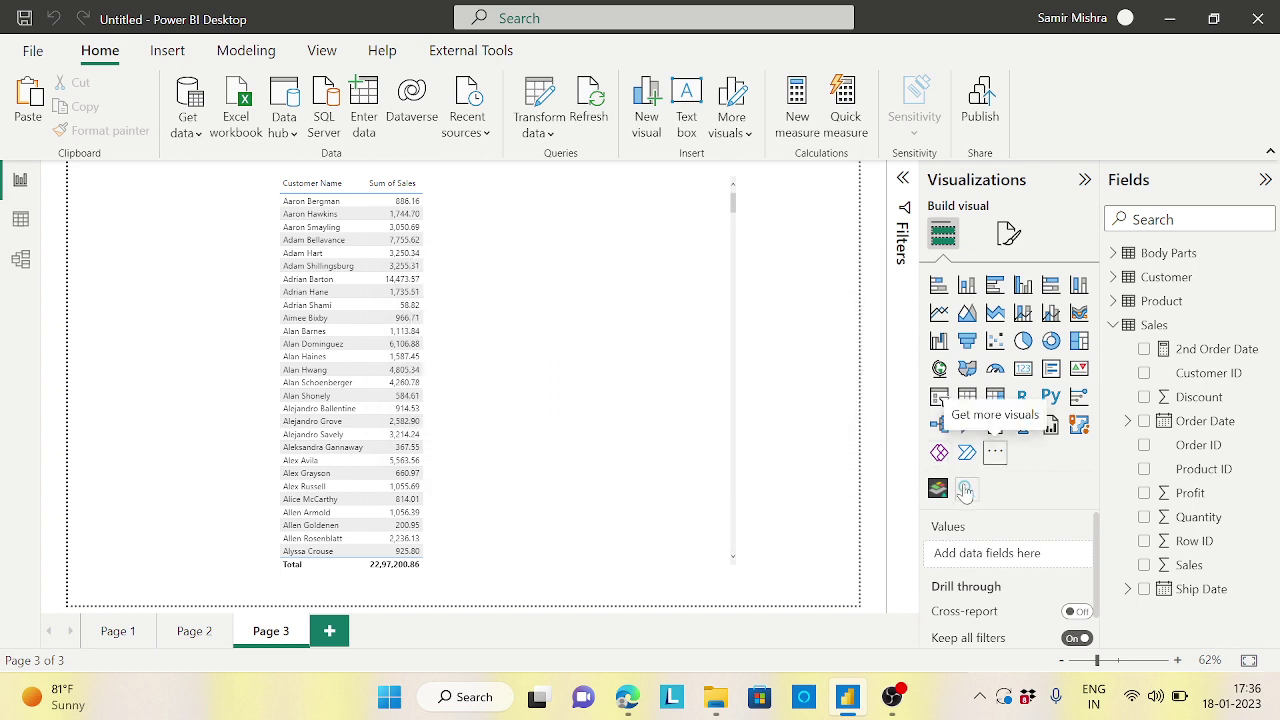
Add a Text Filter visual with the Customer Name field, narrowed to fit beside the table, and filter by a customer's first name.
{"action": "left_click", "coordinate": [966, 489]}
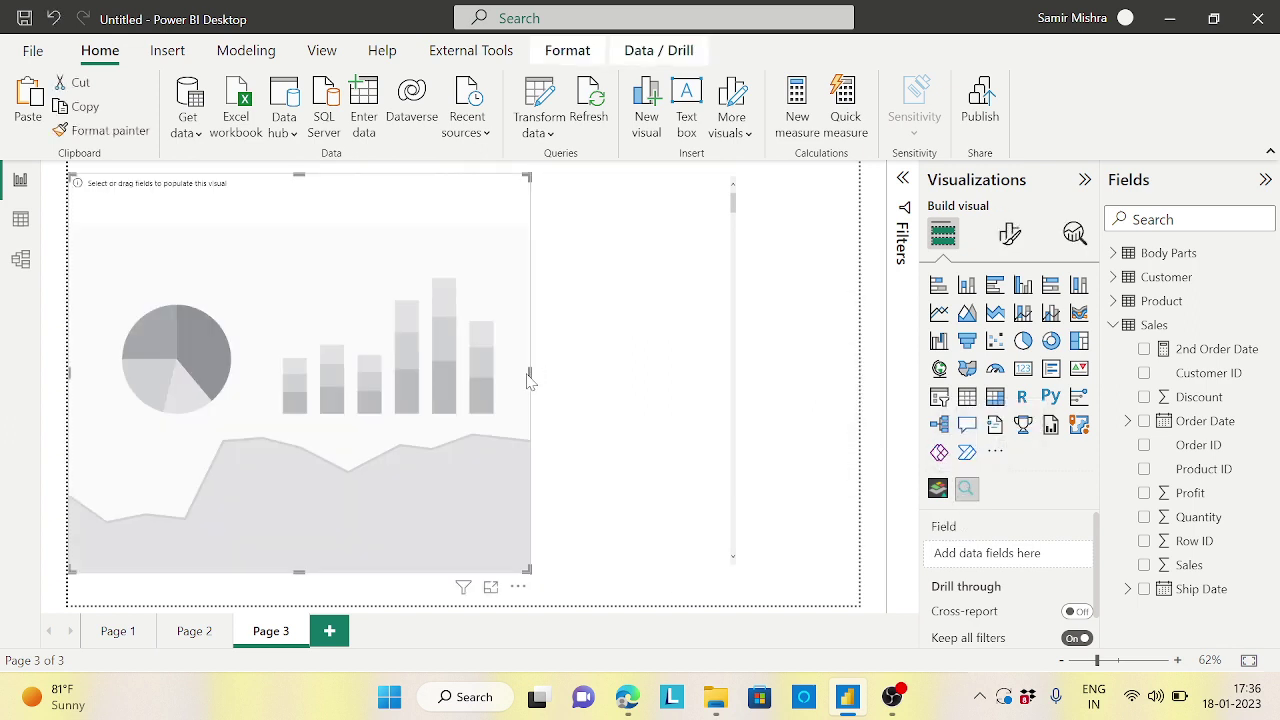
{"action": "left_click_drag", "start_coordinate": [530, 380], "coordinate": [265, 373]}
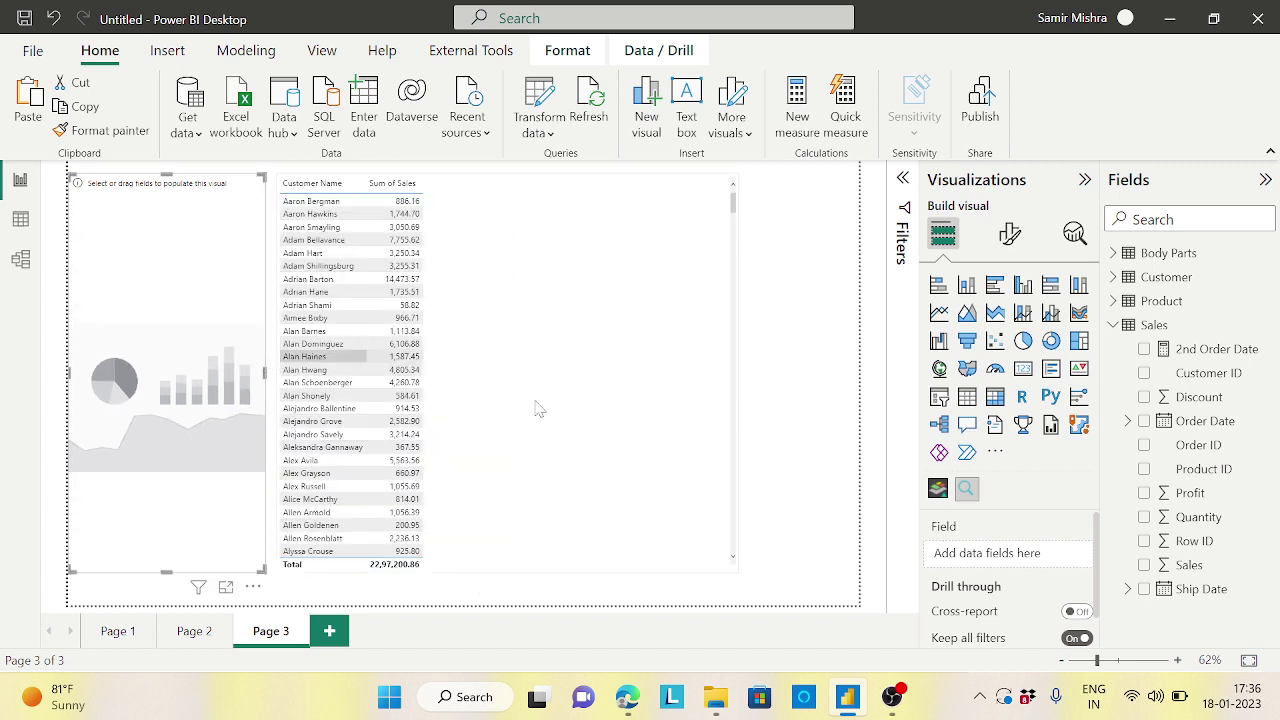
{"action": "left_click", "coordinate": [1113, 325]}
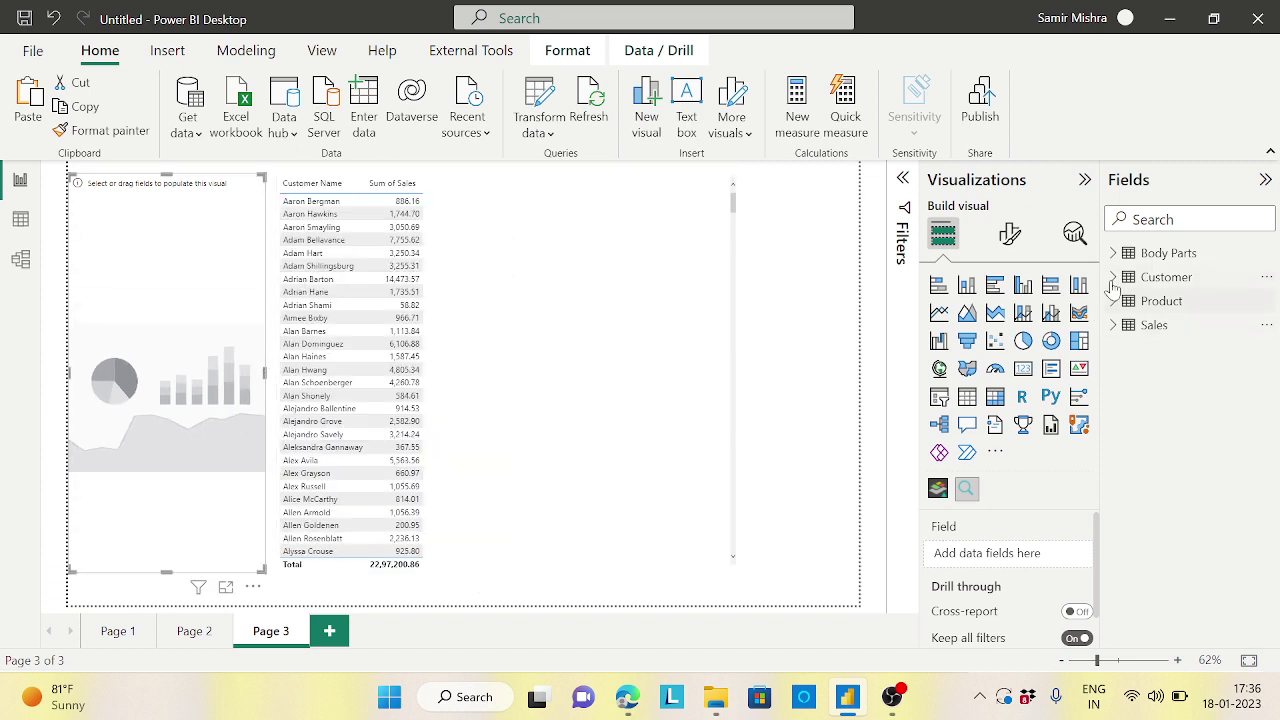
{"action": "left_click", "coordinate": [1113, 280]}
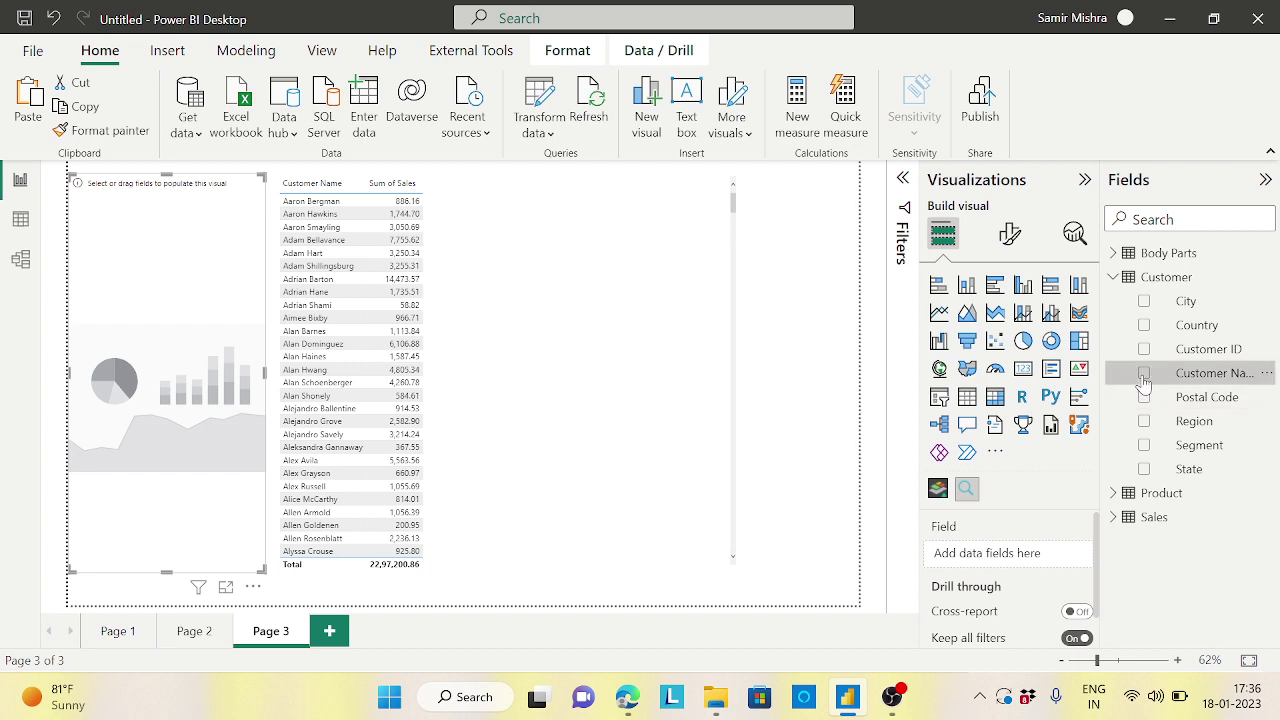
{"action": "left_click", "coordinate": [1144, 375]}
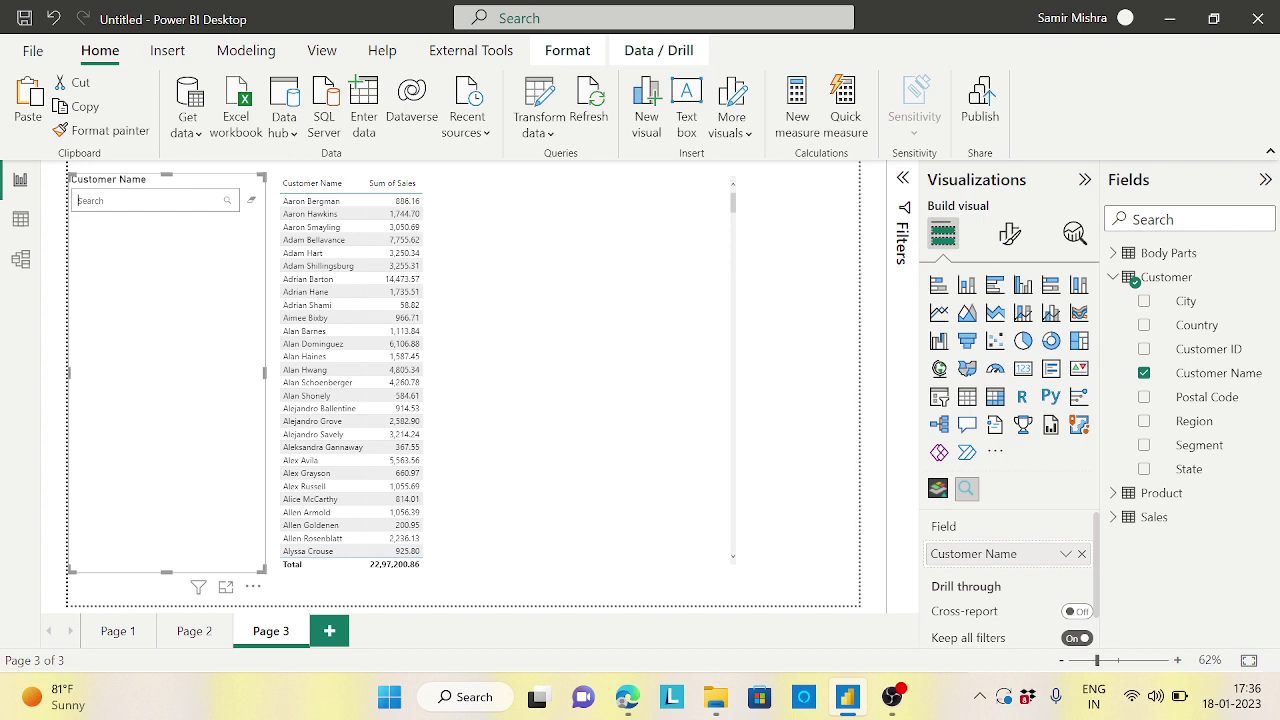
{"action": "type", "text": "Aaron"}
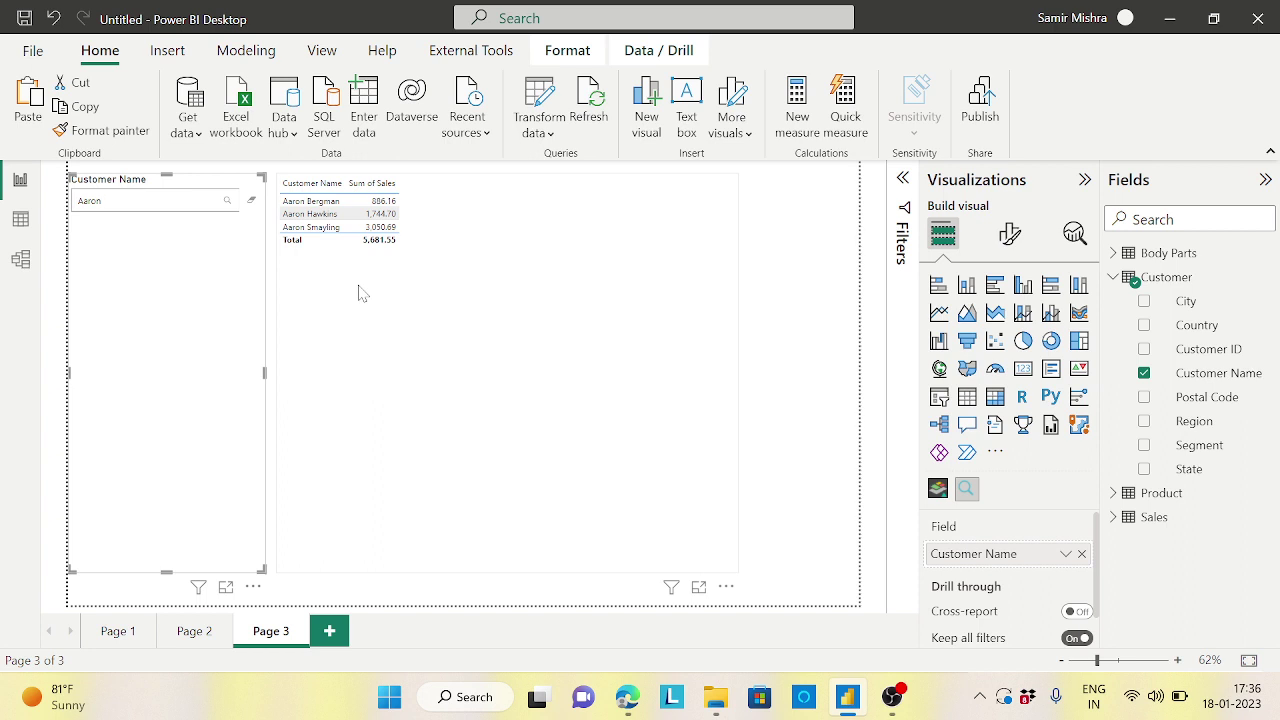
Find Smart Filter by OKViz among the Power BI visuals using the term "search" and import it into the report.
{"action": "left_click", "coordinate": [995, 452]}
{"action": "left_click", "coordinate": [1033, 462]}
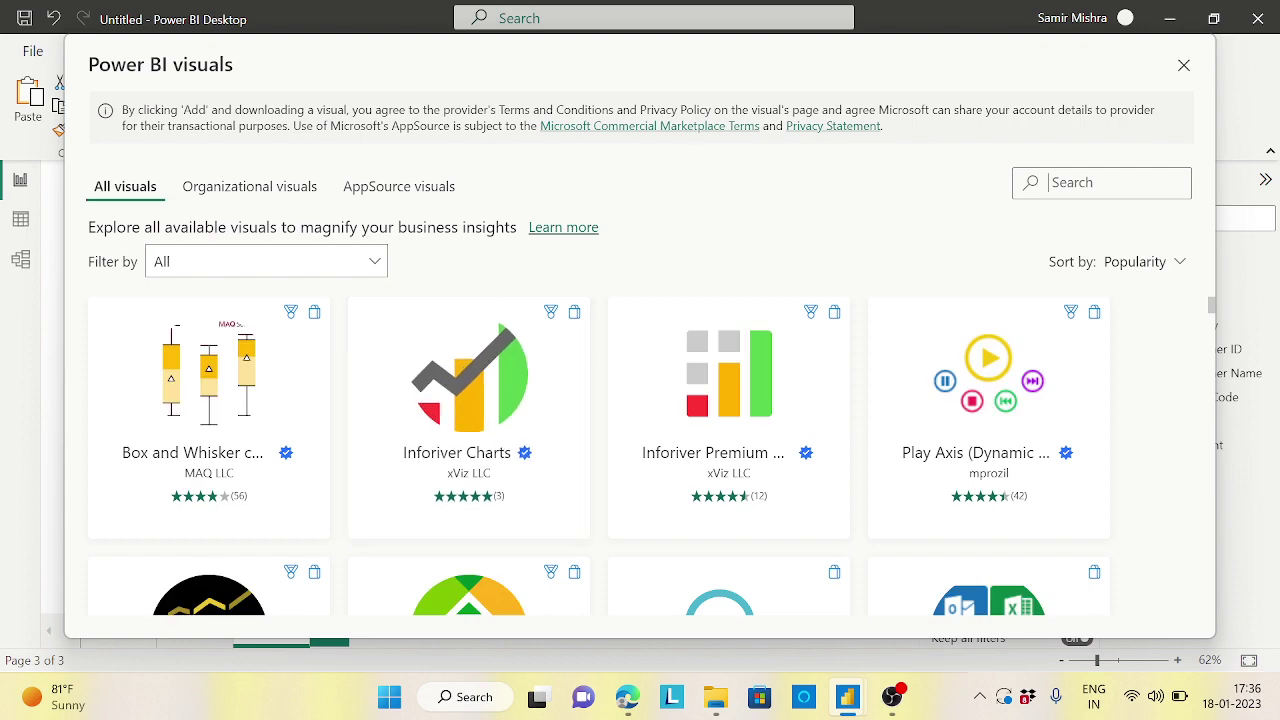
{"action": "type", "text": "sae"}
{"action": "key", "text": "BackSpace"}
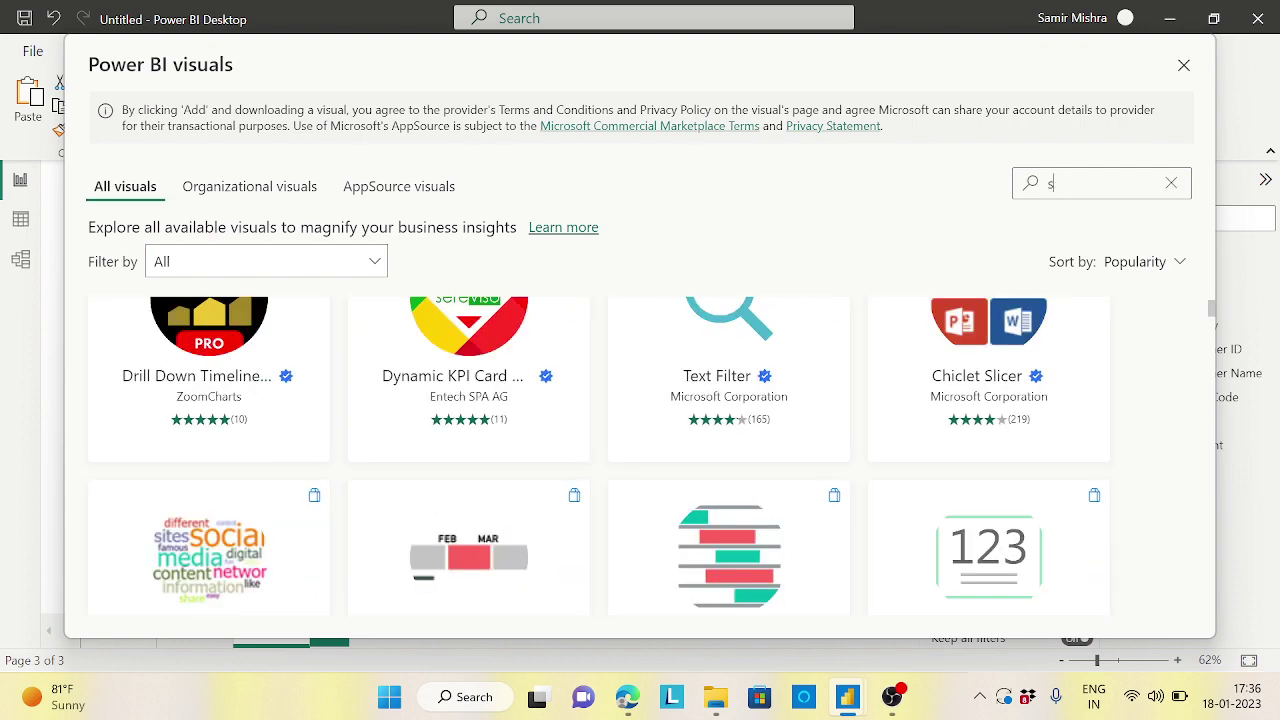
{"action": "type", "text": "earch"}
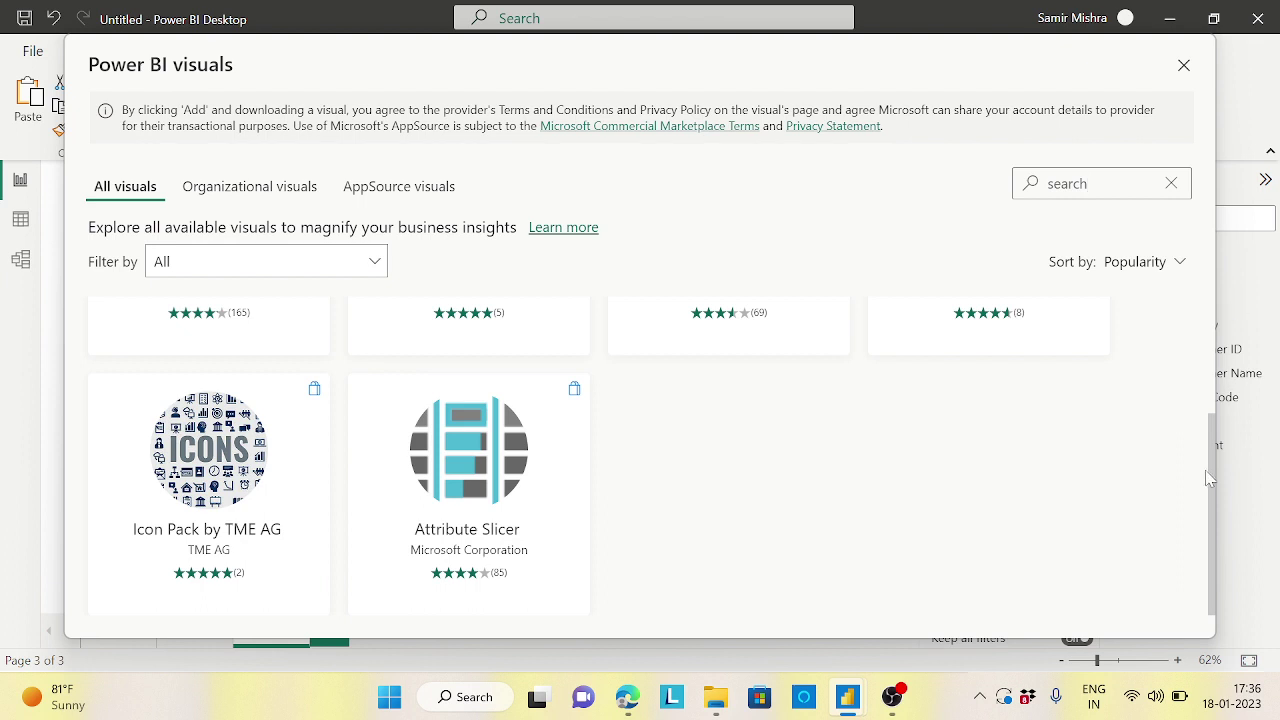
{"action": "scroll", "coordinate": [1211, 483], "scroll_direction": "up", "scroll_amount": 3}
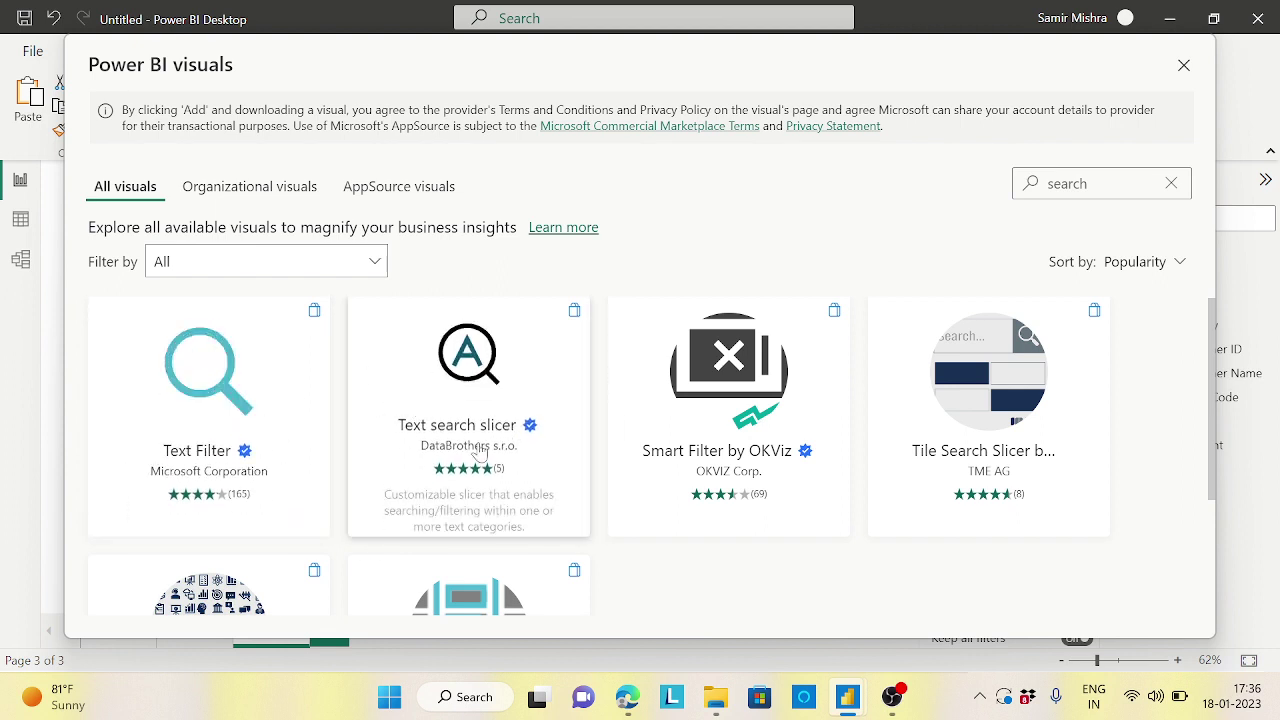
{"action": "left_click", "coordinate": [737, 370]}
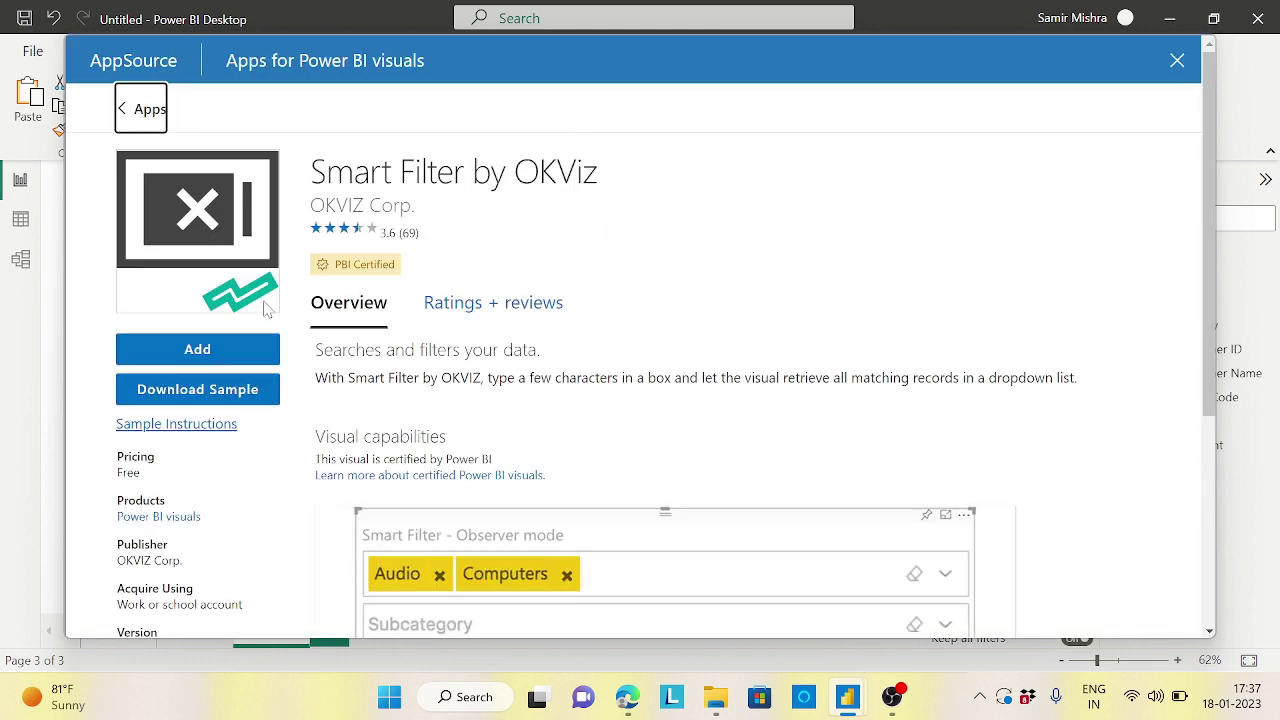
{"action": "left_click", "coordinate": [199, 347]}
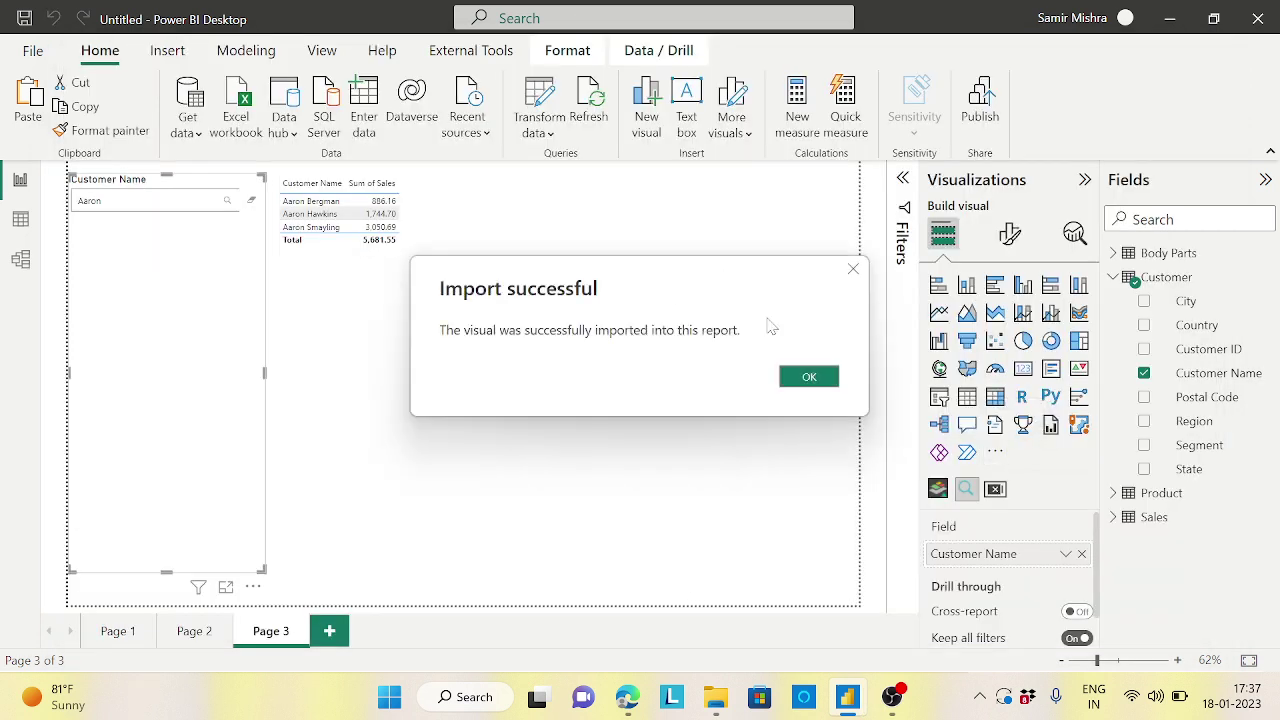
{"action": "left_click", "coordinate": [809, 376]}
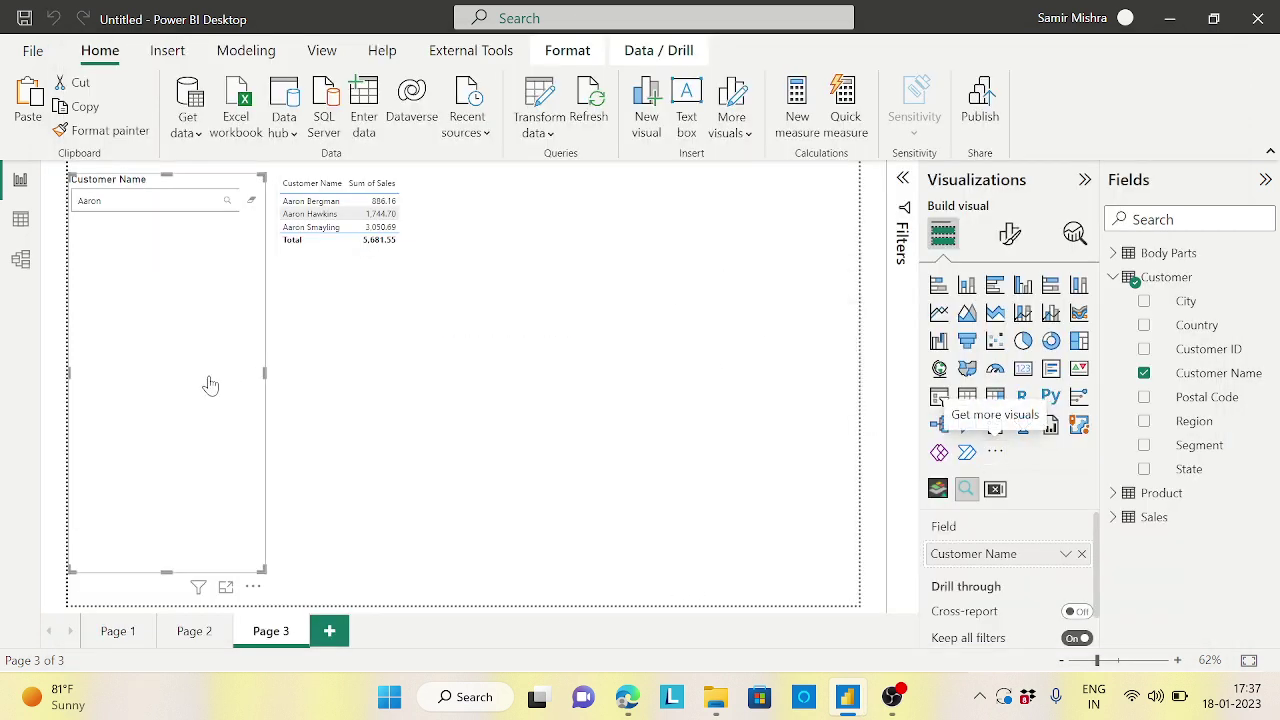
Replace the Text Filter visual on Page 3 with a Smart Filter by OKVIZ, resized to a wide, short strip across the page's upper part.
{"action": "left_click", "coordinate": [253, 587]}
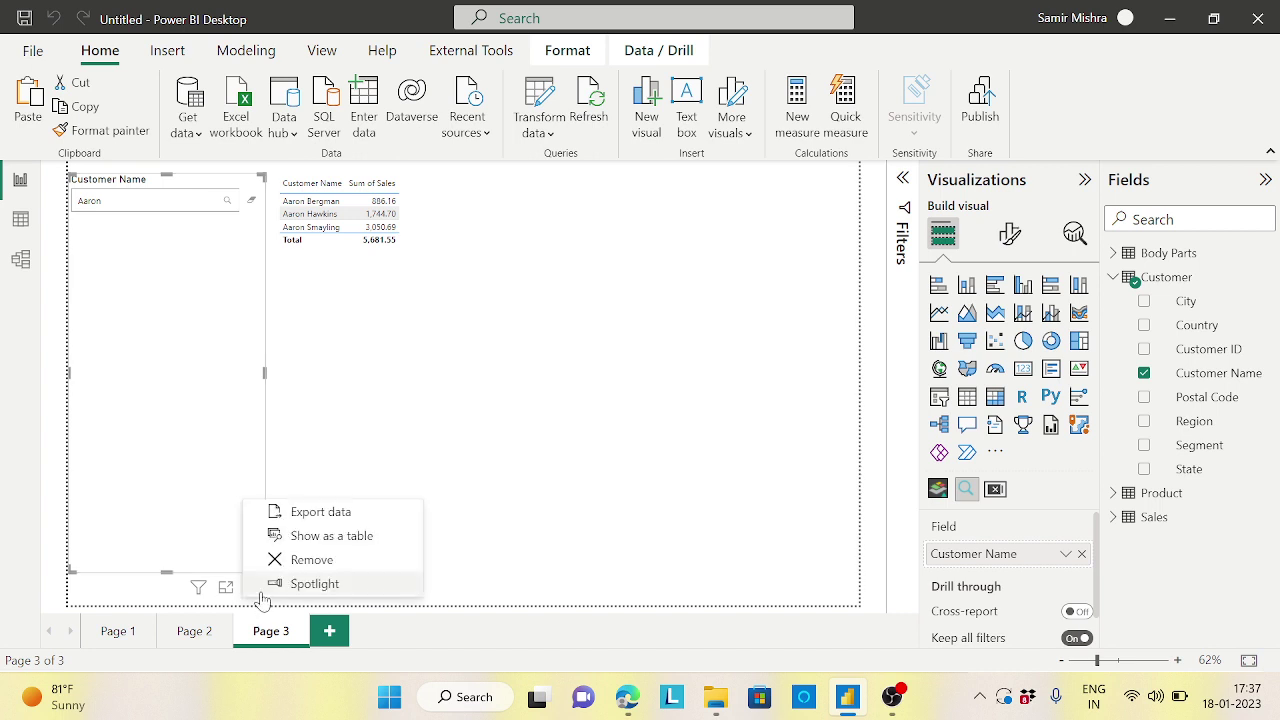
{"action": "left_click", "coordinate": [312, 566]}
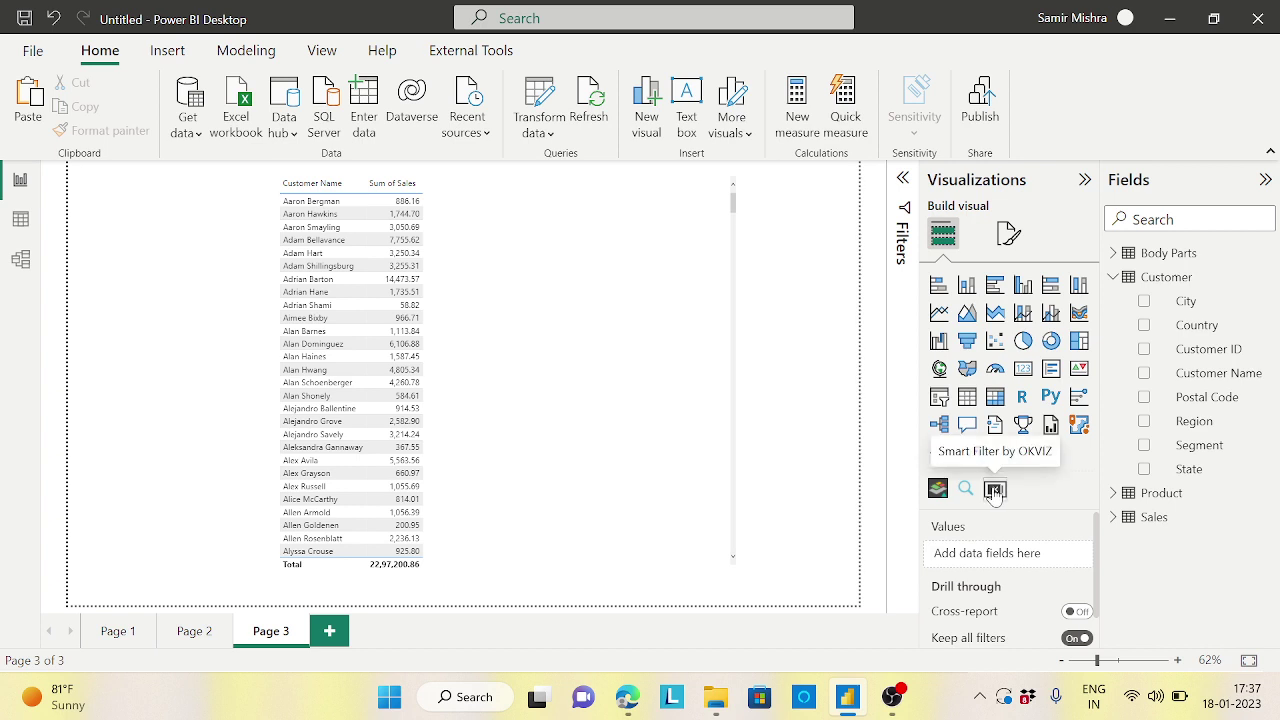
{"action": "left_click", "coordinate": [994, 490]}
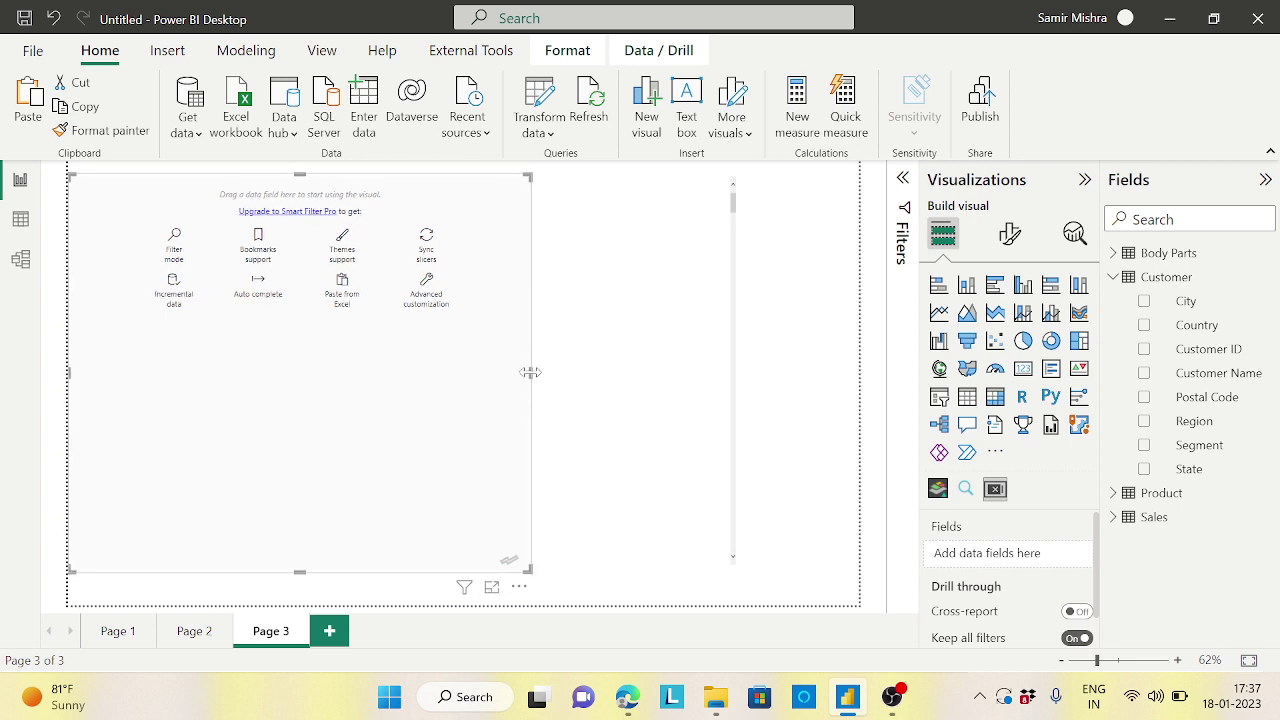
{"action": "left_click_drag", "start_coordinate": [530, 372], "coordinate": [516, 372]}
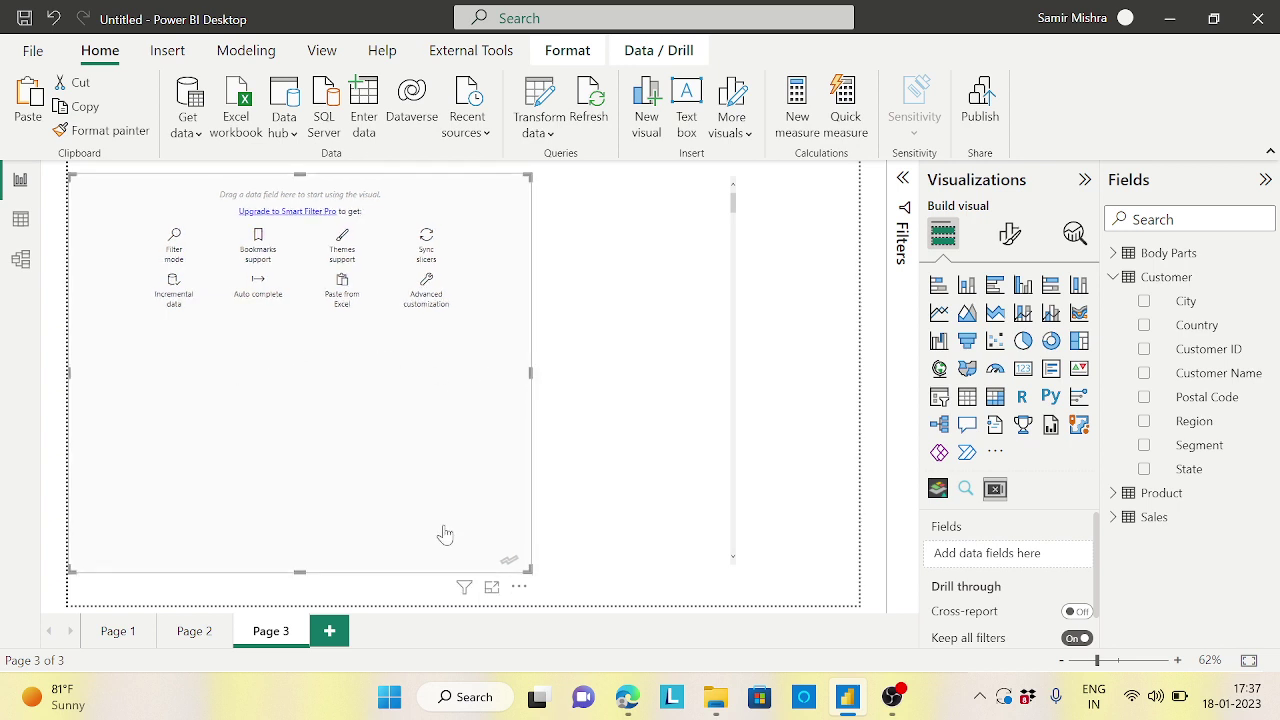
{"action": "left_click", "coordinate": [516, 578]}
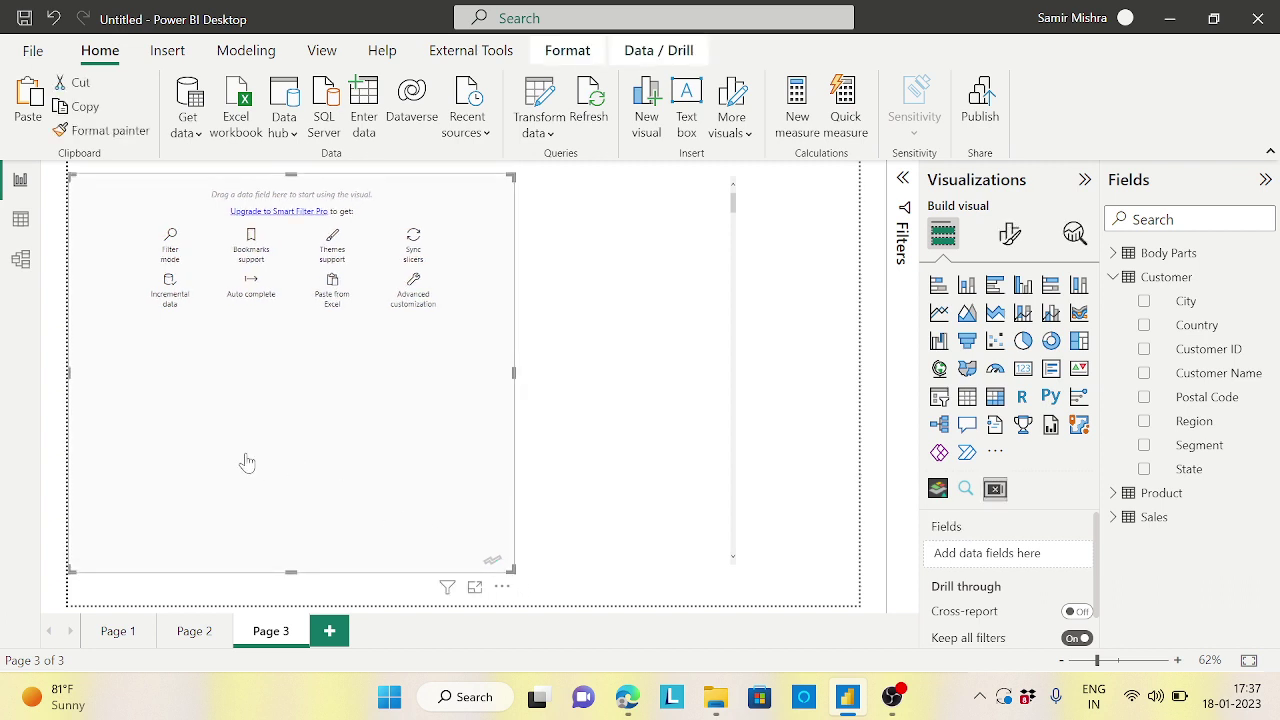
{"action": "left_click_drag", "start_coordinate": [511, 570], "coordinate": [778, 303]}
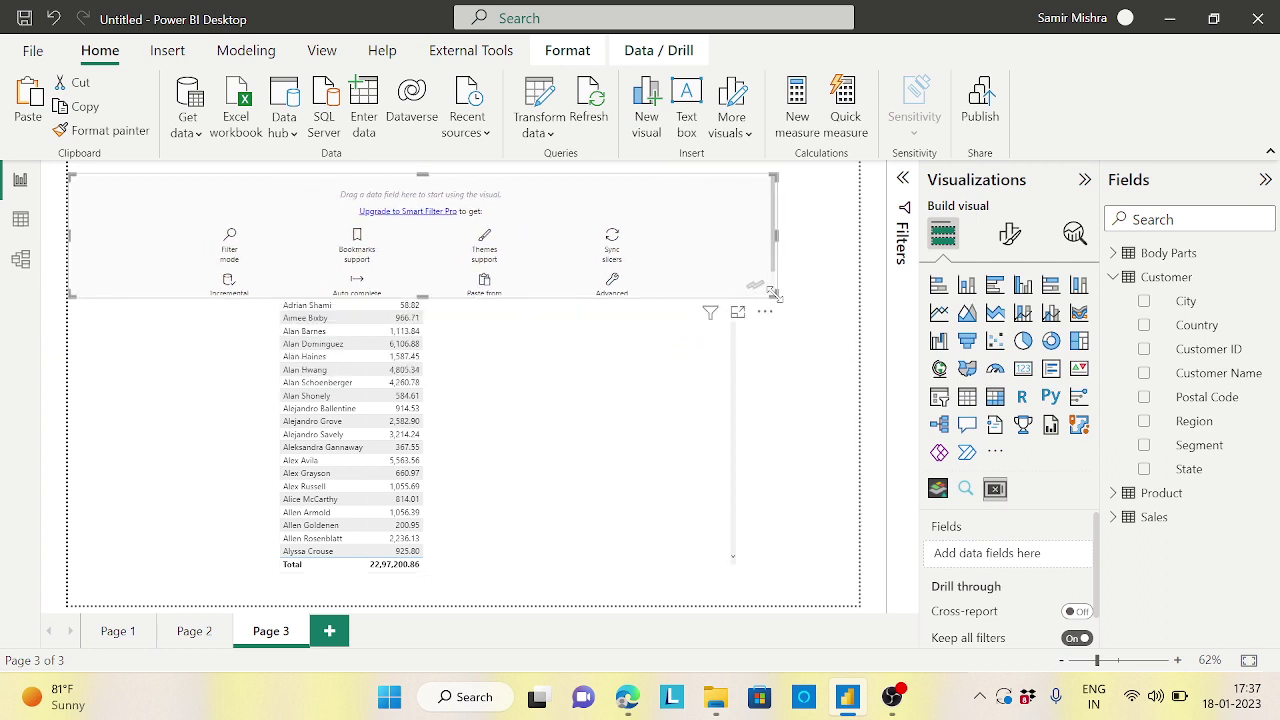
Move and shorten the customer sales table to fit below the Smart Filter, and assign the Customer Name field to the filter.
{"action": "left_click", "coordinate": [567, 418]}
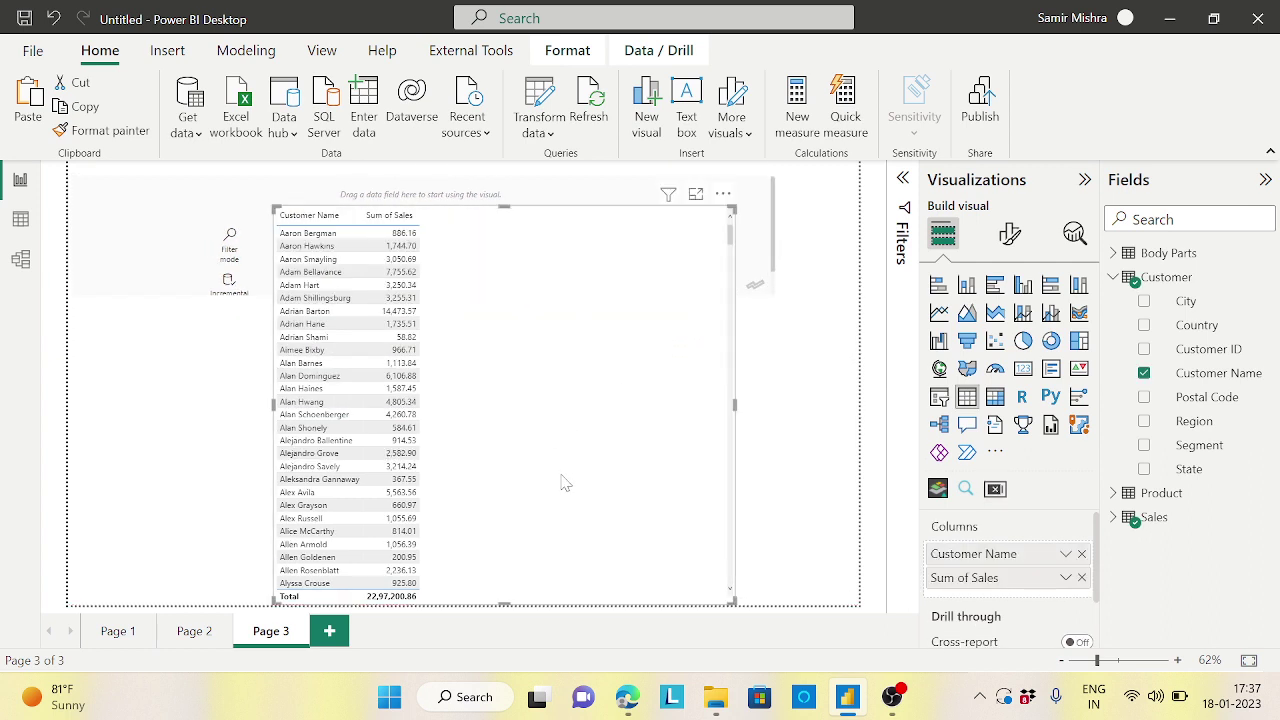
{"action": "left_click_drag", "start_coordinate": [504, 205], "coordinate": [507, 321]}
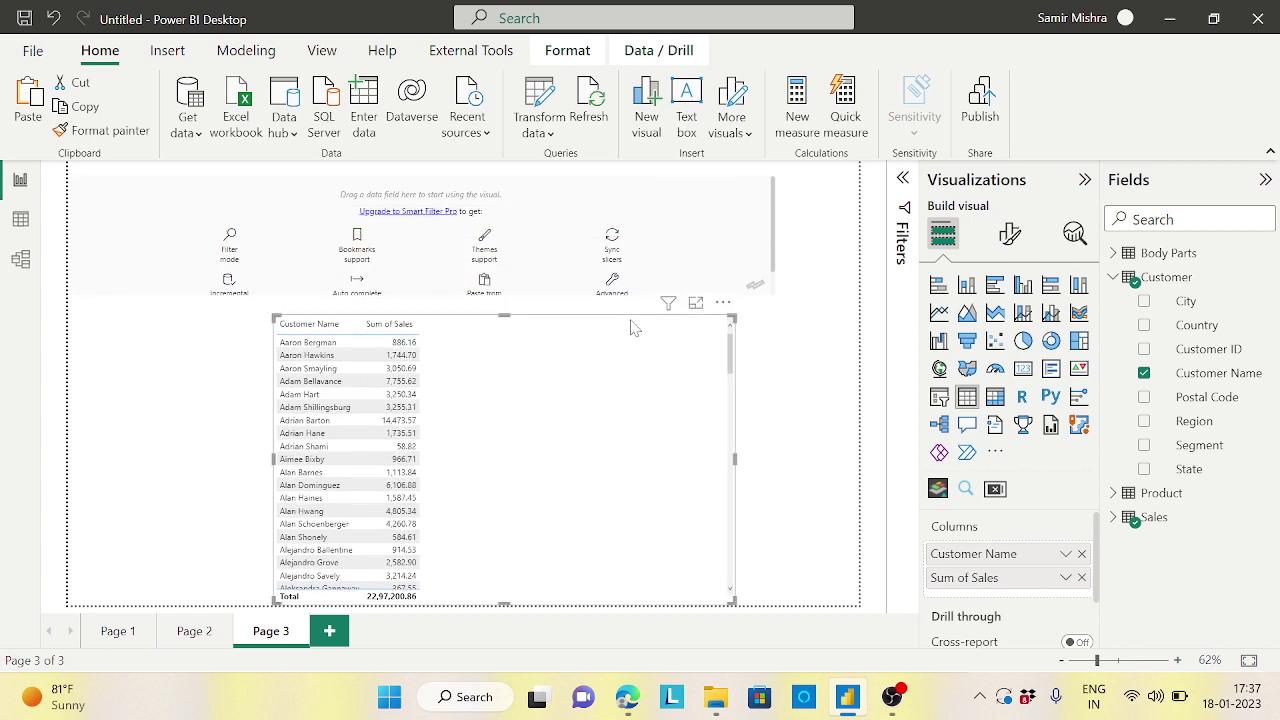
{"action": "left_click", "coordinate": [737, 245]}
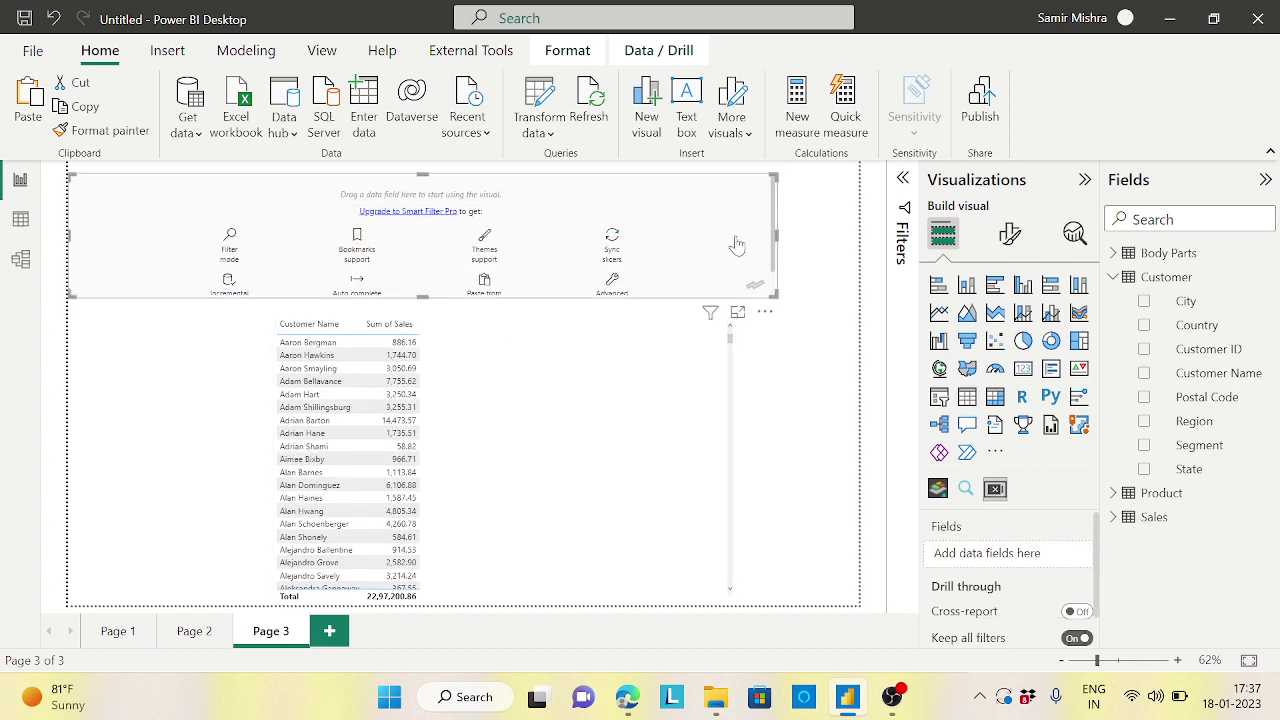
{"action": "left_click", "coordinate": [1144, 373]}
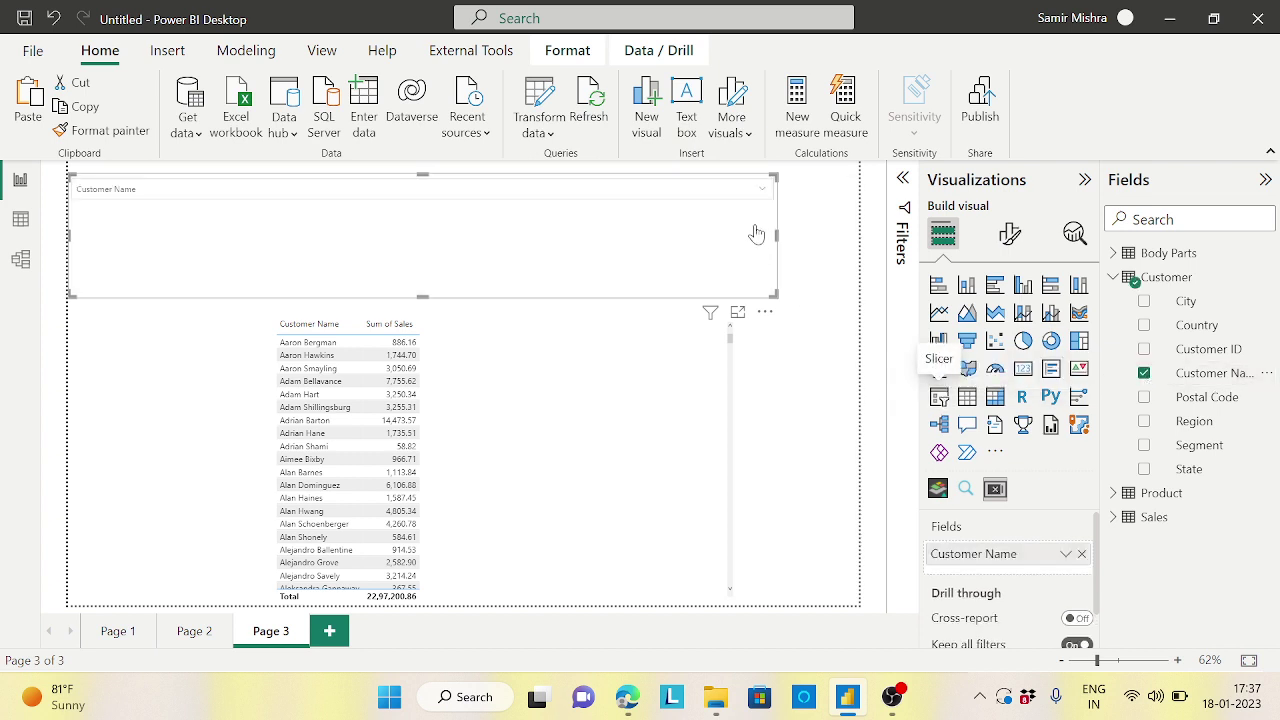
Search the Smart Filter for a customer's first name, filter the table by the first match, and clear that selection.
{"action": "left_click", "coordinate": [761, 194]}
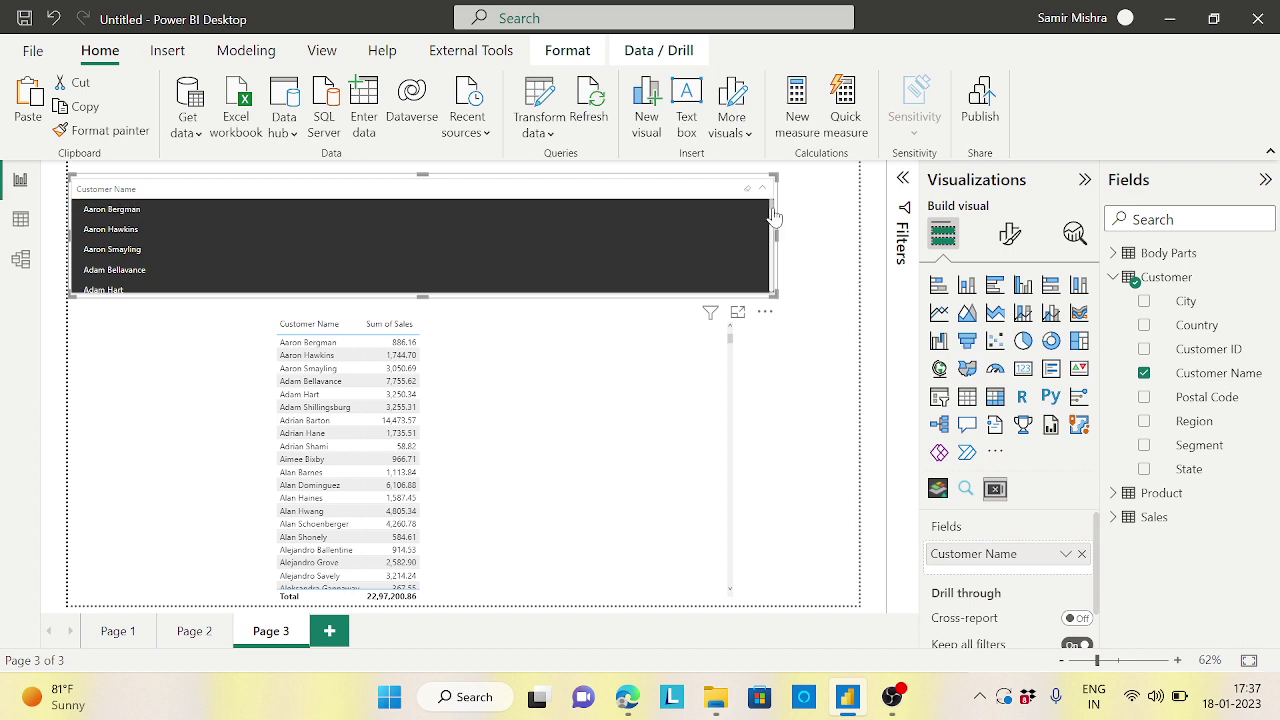
{"action": "left_click_drag", "start_coordinate": [773, 215], "coordinate": [771, 222]}
{"action": "type", "text": "aaron"}
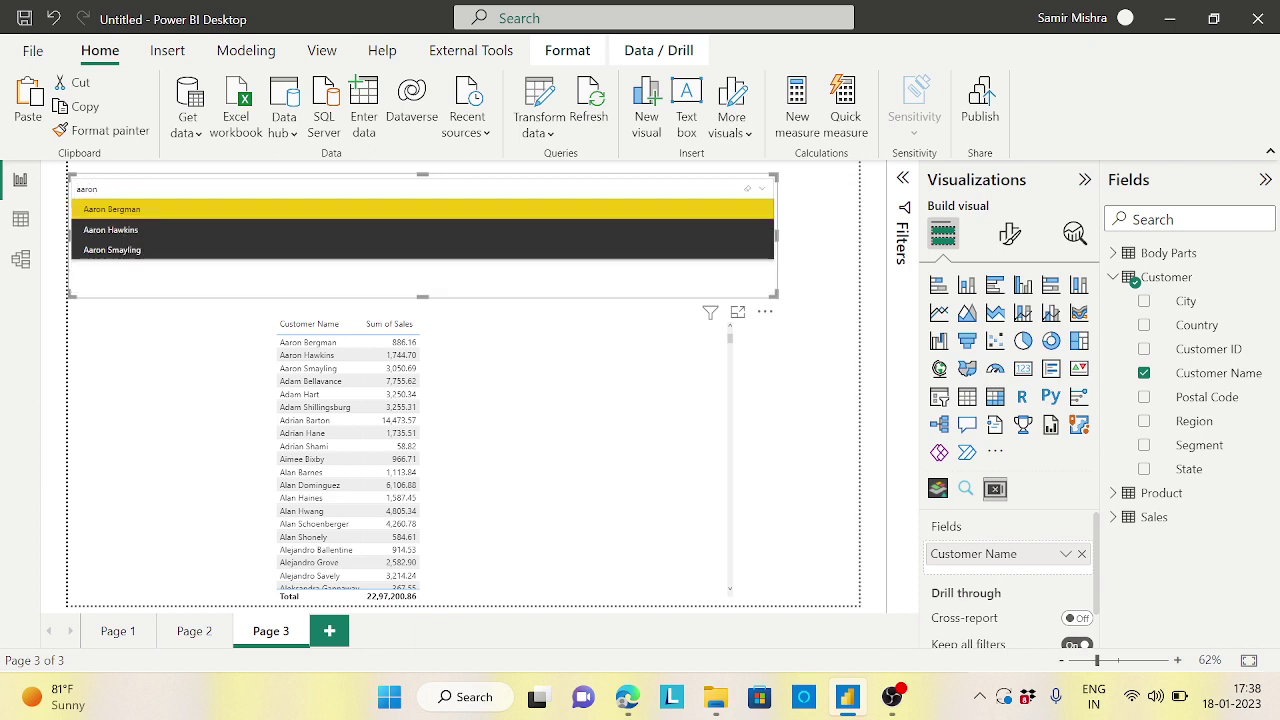
{"action": "left_click", "coordinate": [228, 224]}
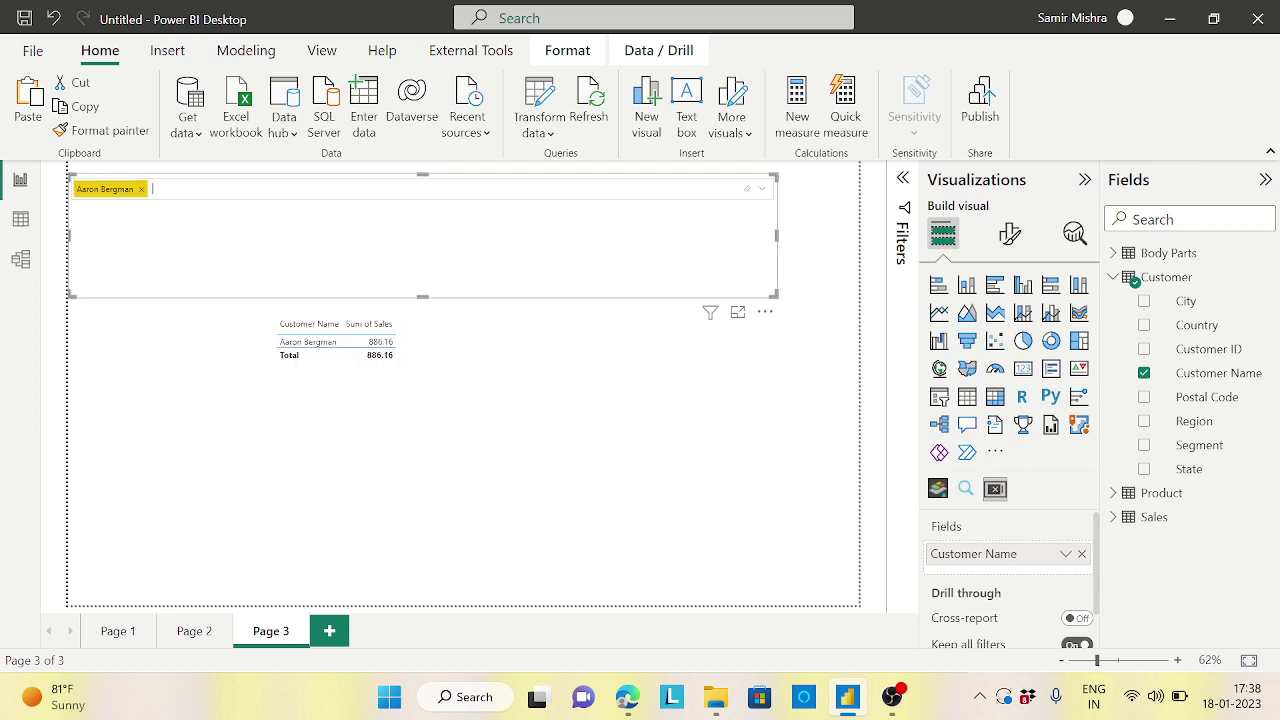
{"action": "left_click", "coordinate": [141, 190]}
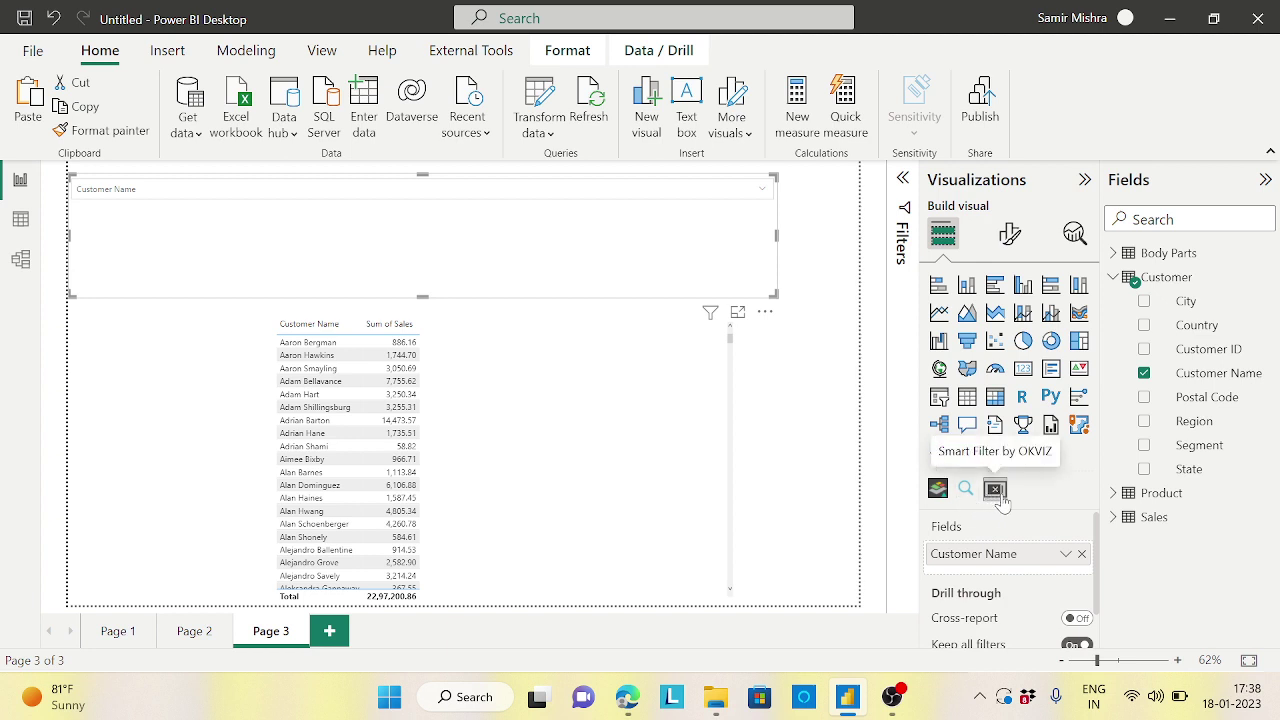
Add a new report page, Page 4, with an empty table visual.
{"action": "left_click", "coordinate": [330, 632]}
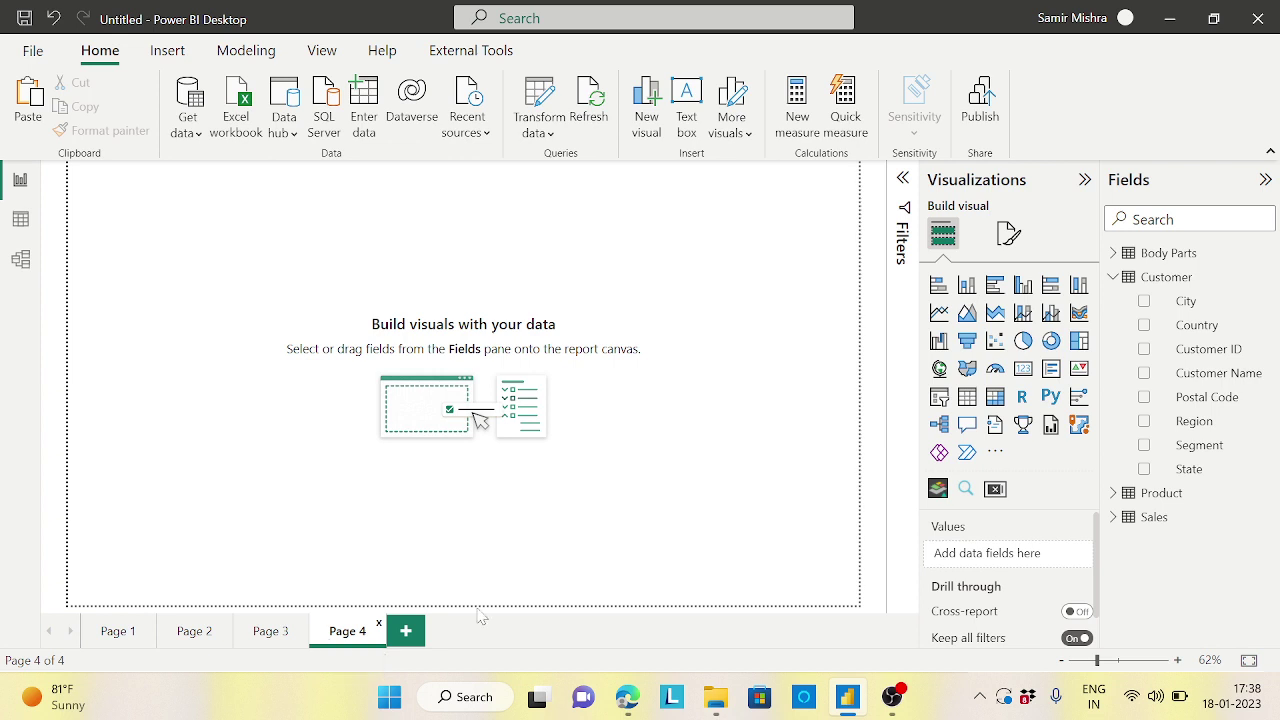
{"action": "left_click", "coordinate": [967, 398]}
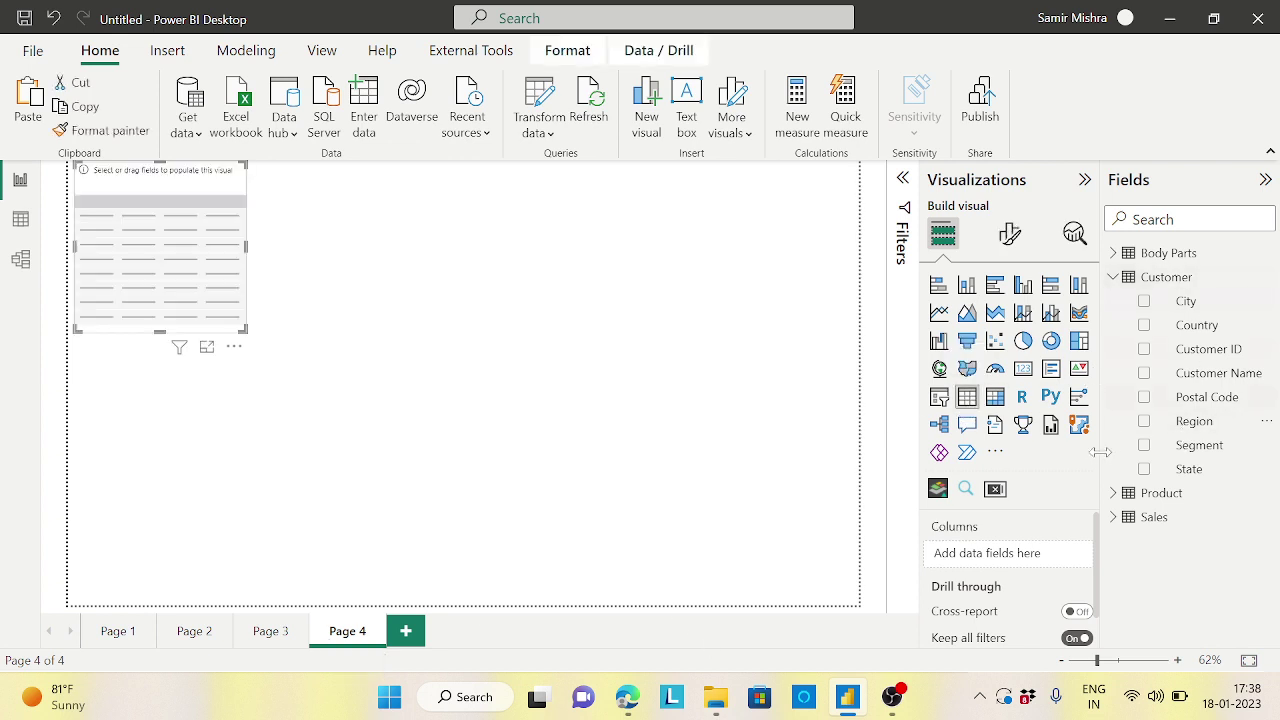
Create a measure in the Sales table with the formula Total Sales = sum(Sales[Sales]).
{"action": "left_click", "coordinate": [1113, 517]}
{"action": "left_click", "coordinate": [1257, 520]}
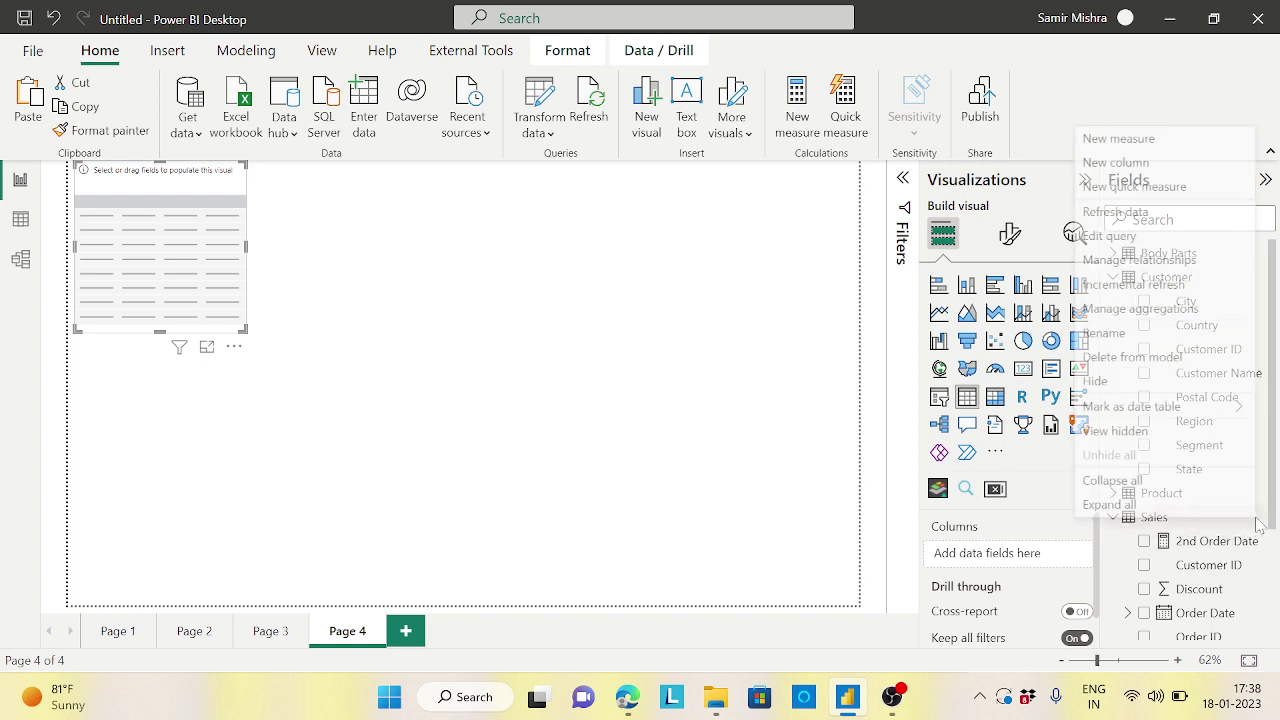
{"action": "left_click", "coordinate": [1120, 139]}
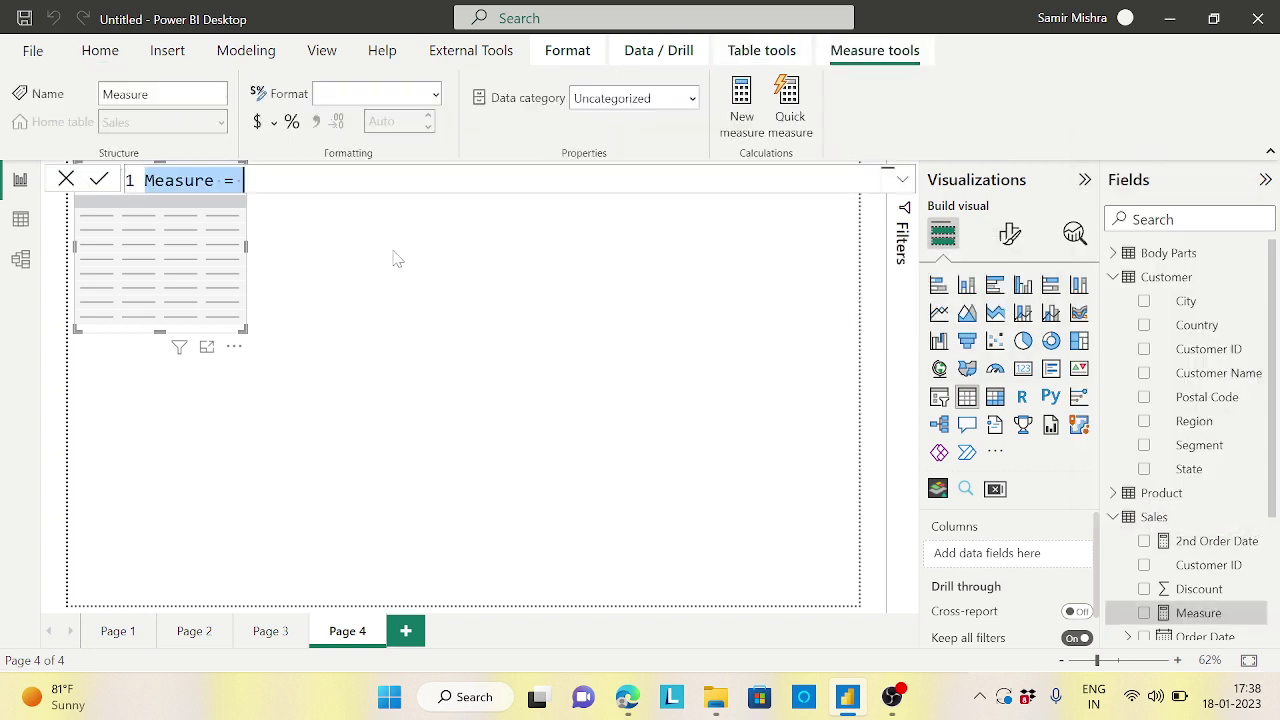
{"action": "type", "text": "Toatl"}
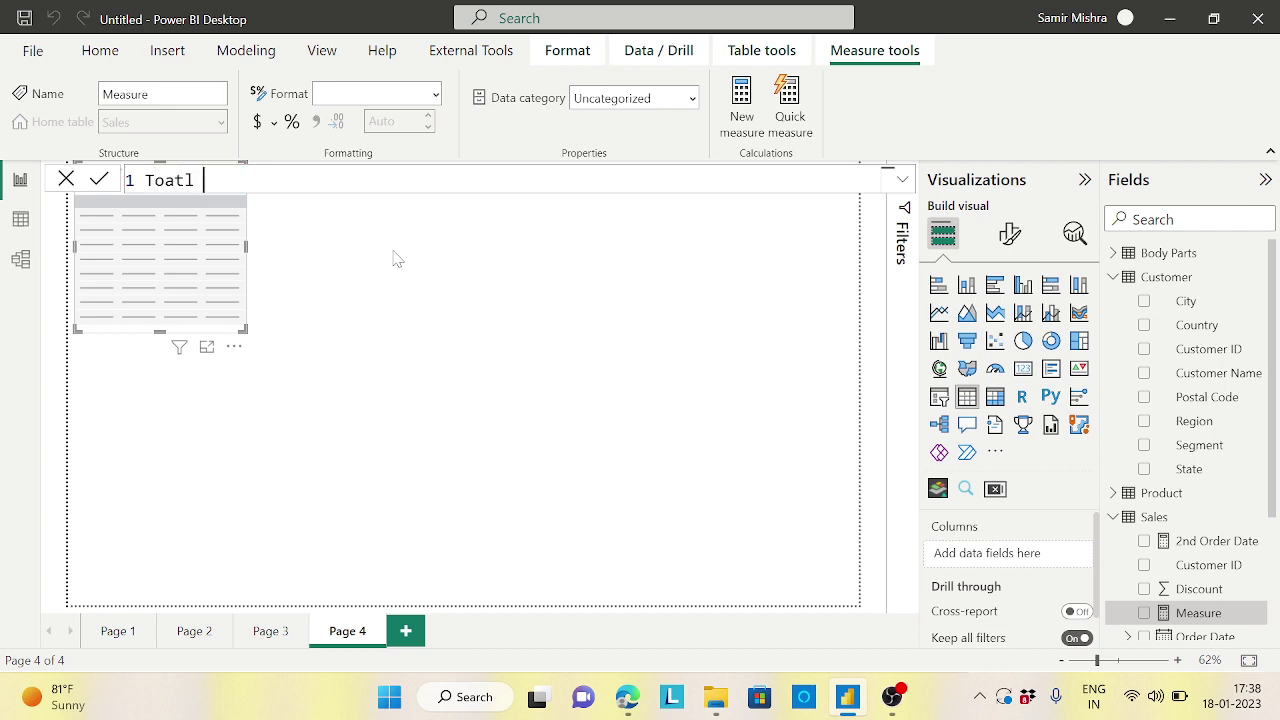
{"action": "key", "text": "BackSpace"}
{"action": "key", "text": "BackSpace"}
{"action": "type", "text": "Sales= sum(sal"}
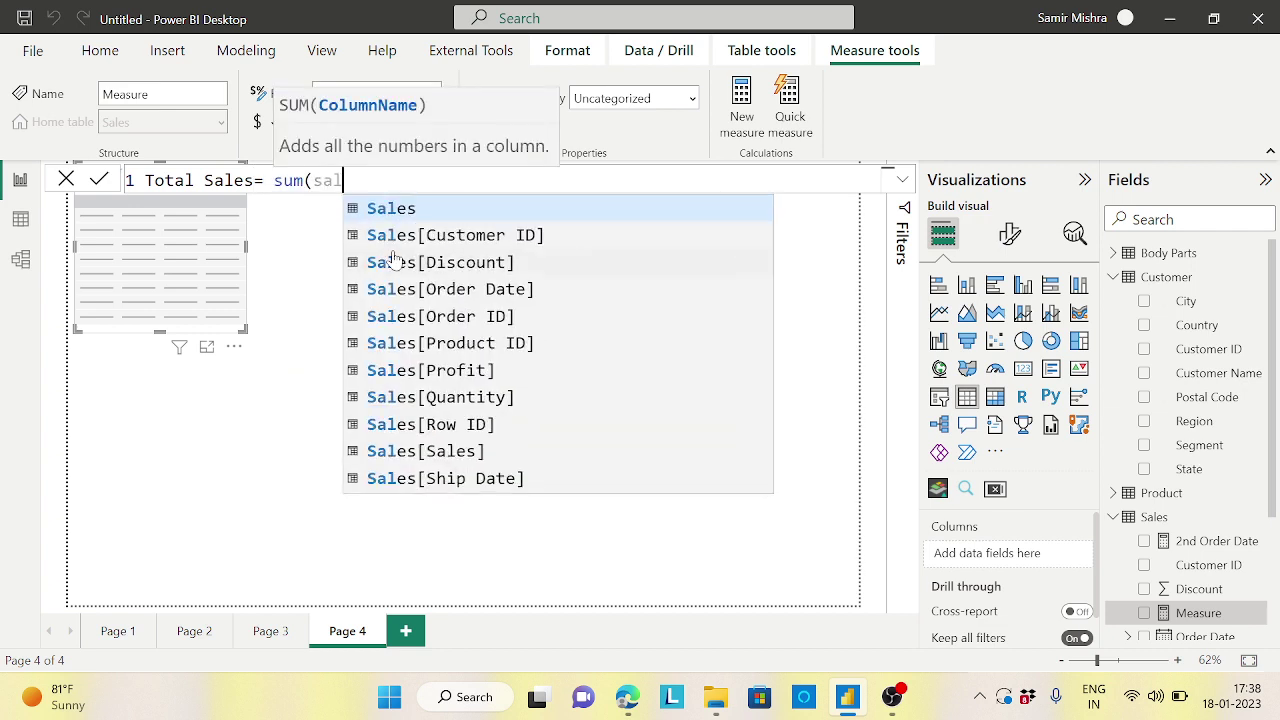
{"action": "left_click", "coordinate": [480, 451]}
{"action": "type", "text": ")"}
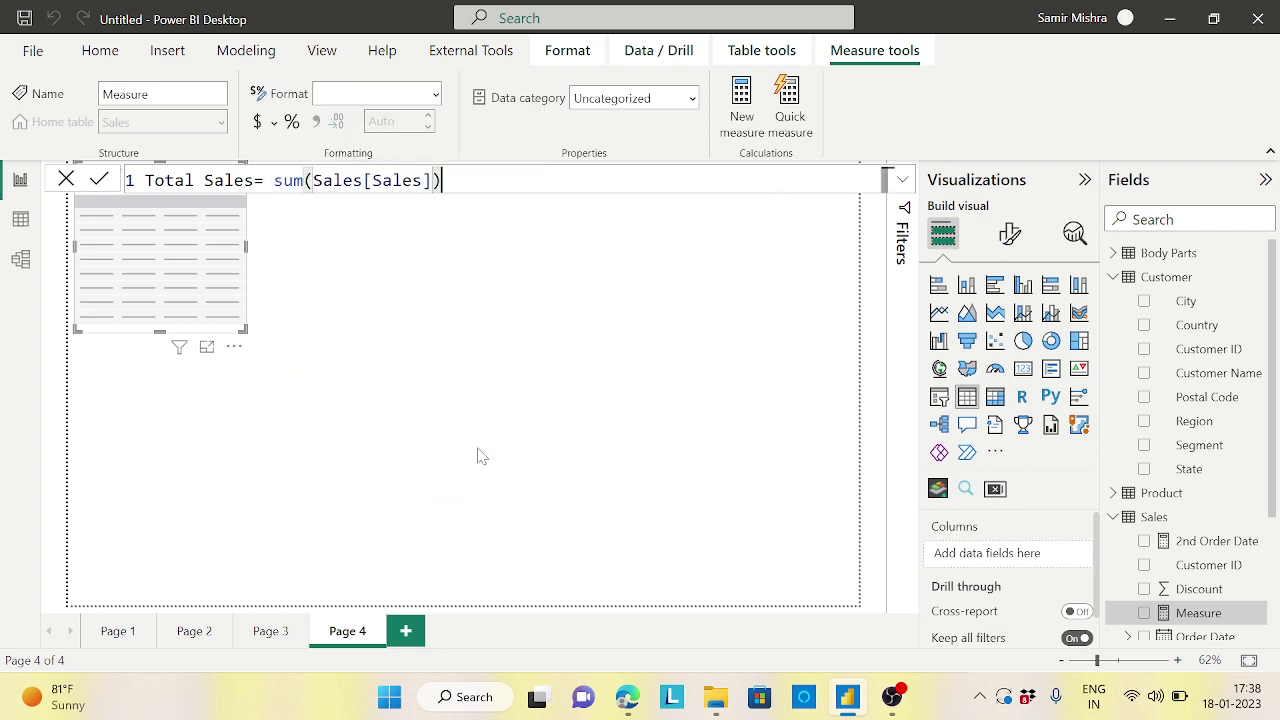
{"action": "key", "text": "Return"}
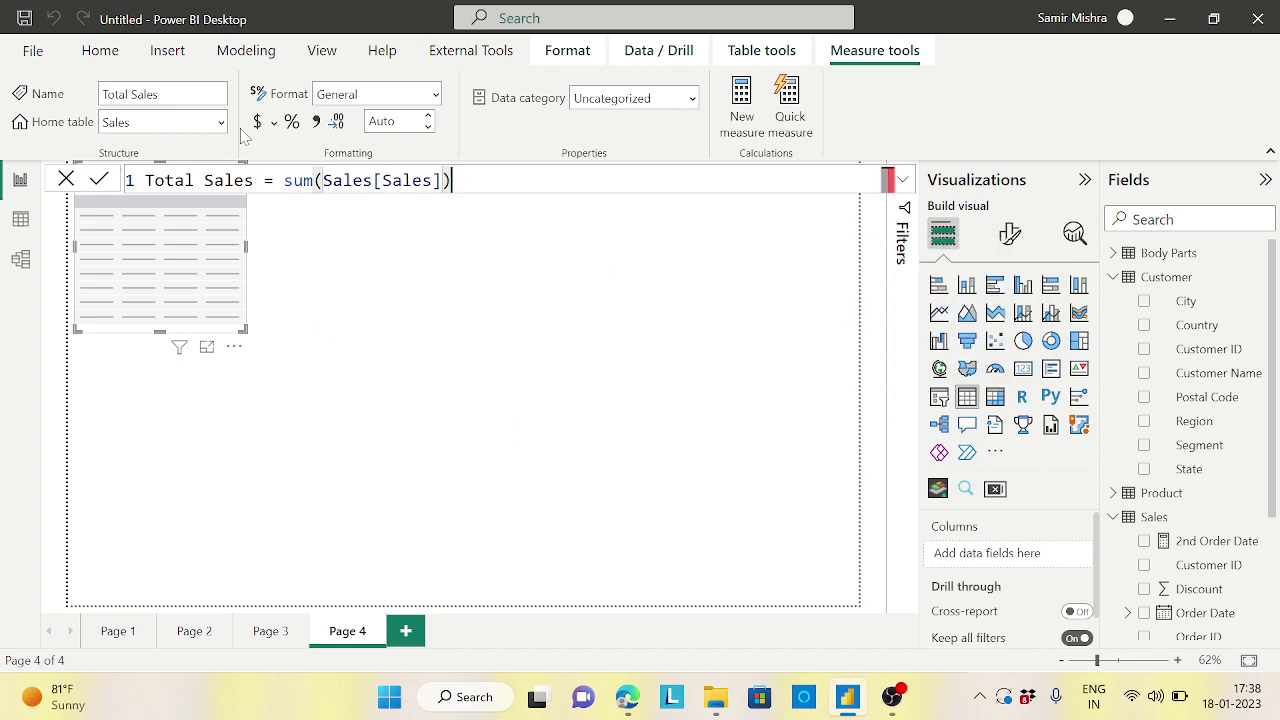
Format the Total Sales measure as currency with 2 decimal places.
{"action": "left_click", "coordinate": [257, 121]}
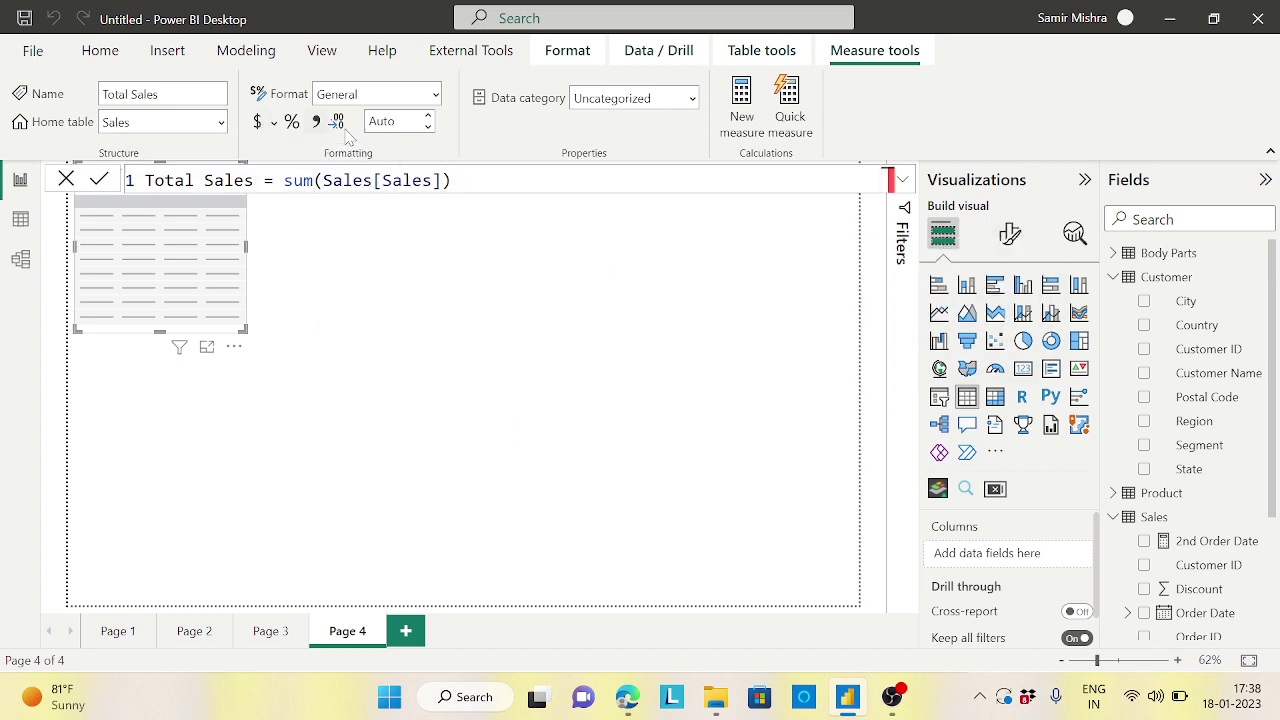
{"action": "left_click", "coordinate": [401, 121]}
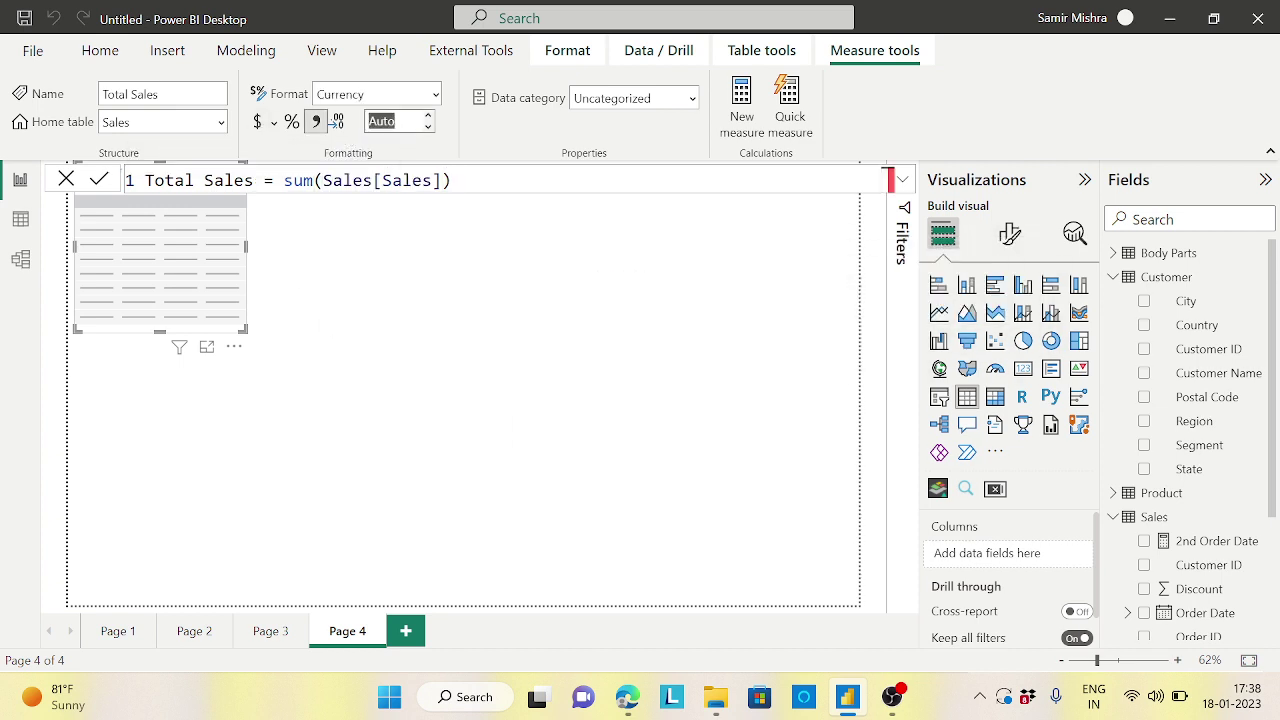
{"action": "left_click", "coordinate": [396, 121]}
{"action": "key", "text": "BackSpace"}
{"action": "key", "text": "BackSpace"}
{"action": "key", "text": "BackSpace"}
{"action": "key", "text": "BackSpace"}
{"action": "type", "text": "2"}
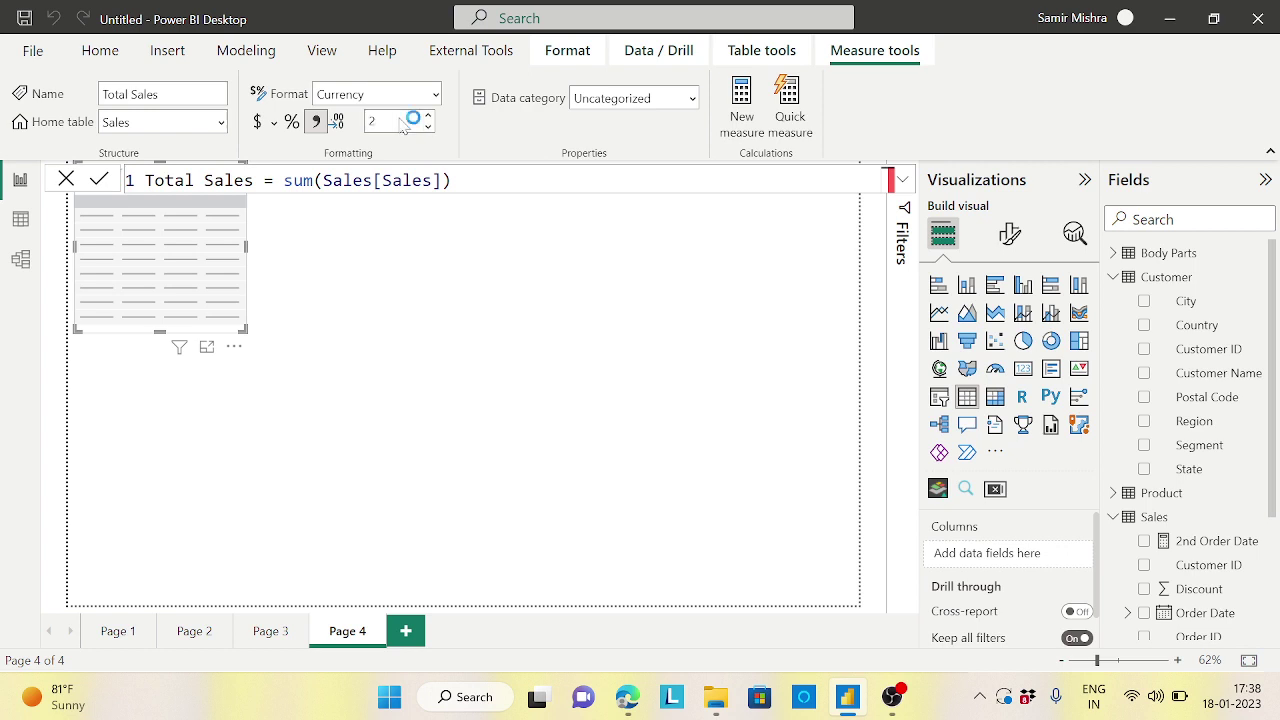
{"action": "key", "text": "Return"}
Move the empty table toward the page's middle, enlarge it, and fill it with the Product table's Category field and the Total Sales measure.
{"action": "left_click_drag", "start_coordinate": [205, 268], "coordinate": [362, 318]}
{"action": "left_click_drag", "start_coordinate": [400, 381], "coordinate": [647, 463]}
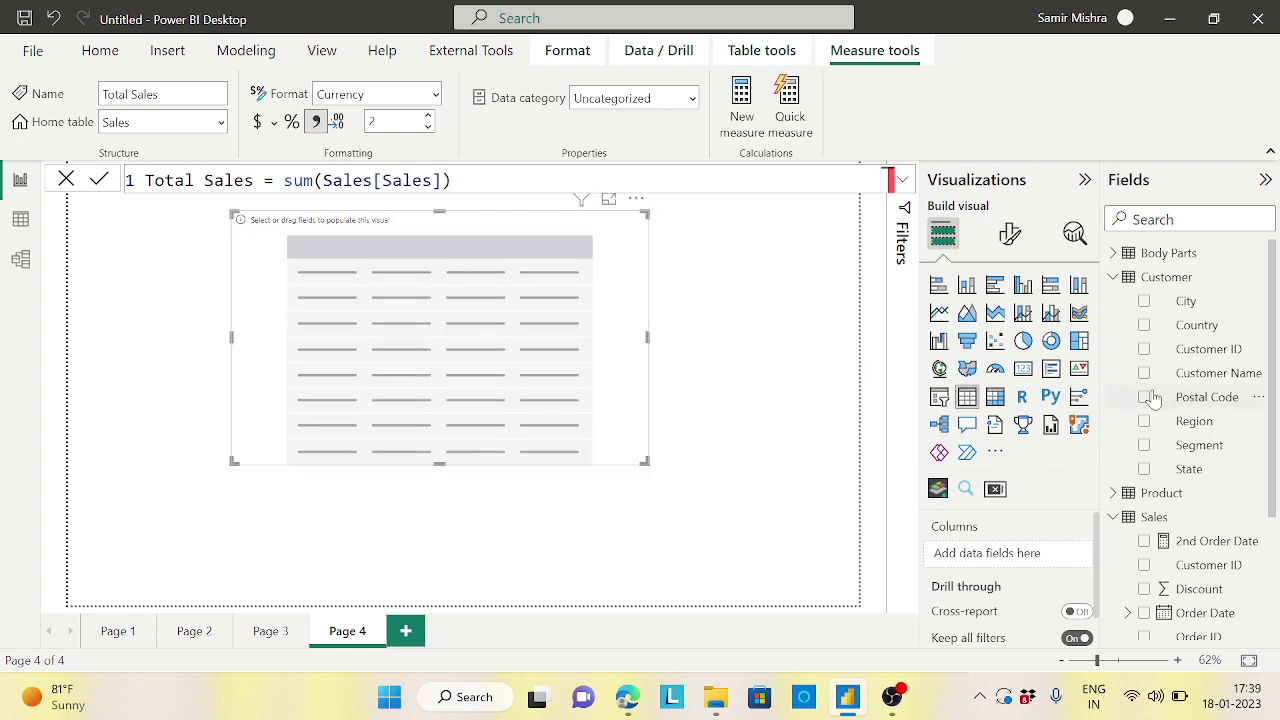
{"action": "left_click", "coordinate": [1113, 277]}
{"action": "left_click", "coordinate": [1115, 327]}
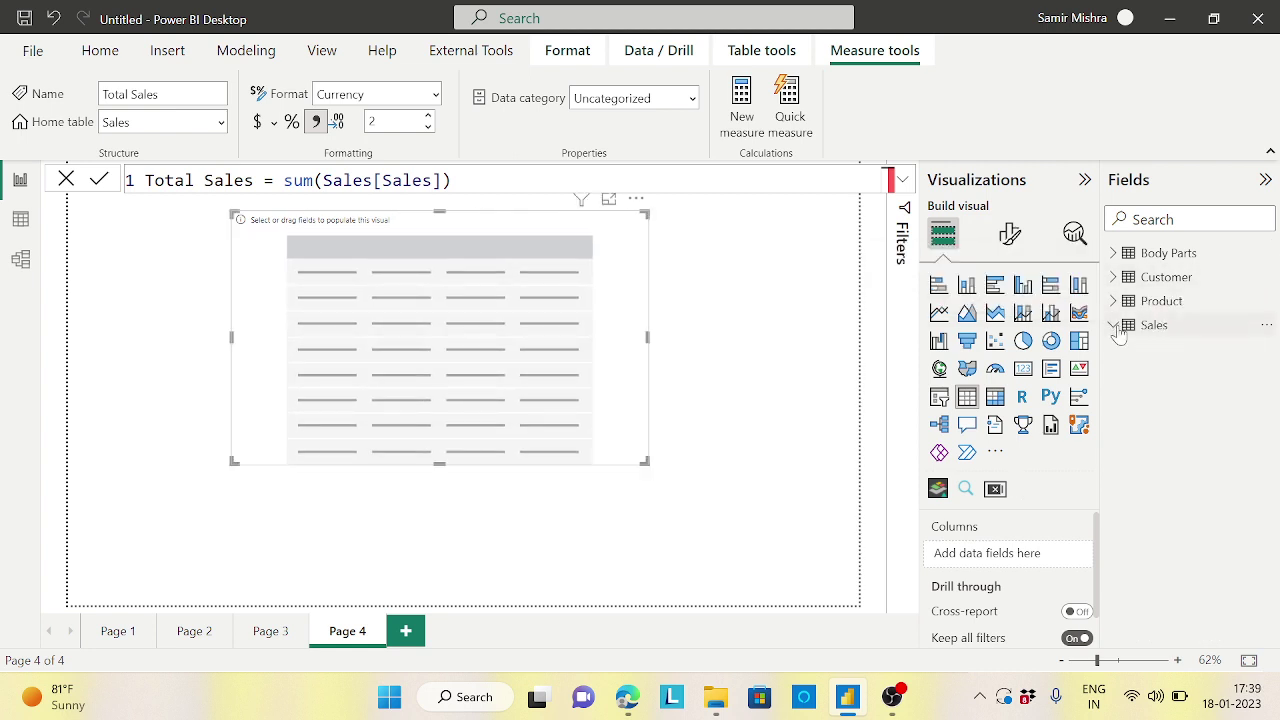
{"action": "left_click", "coordinate": [1150, 300]}
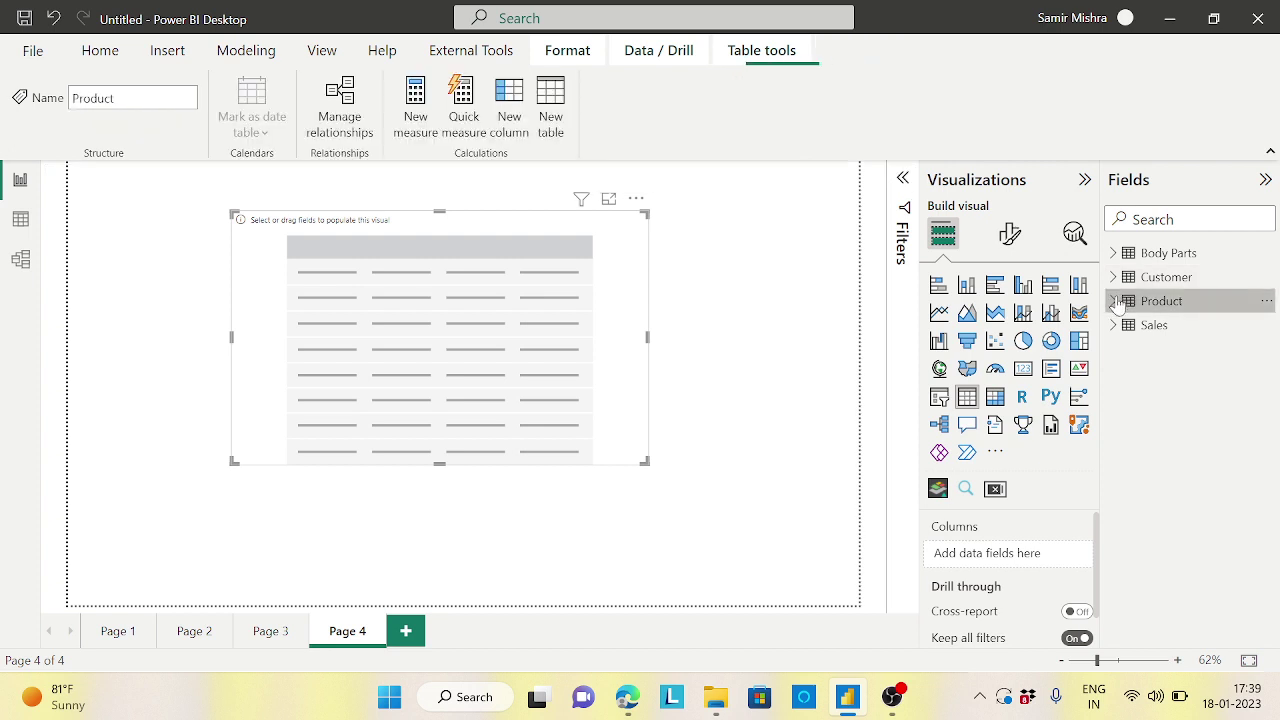
{"action": "left_click", "coordinate": [1113, 301]}
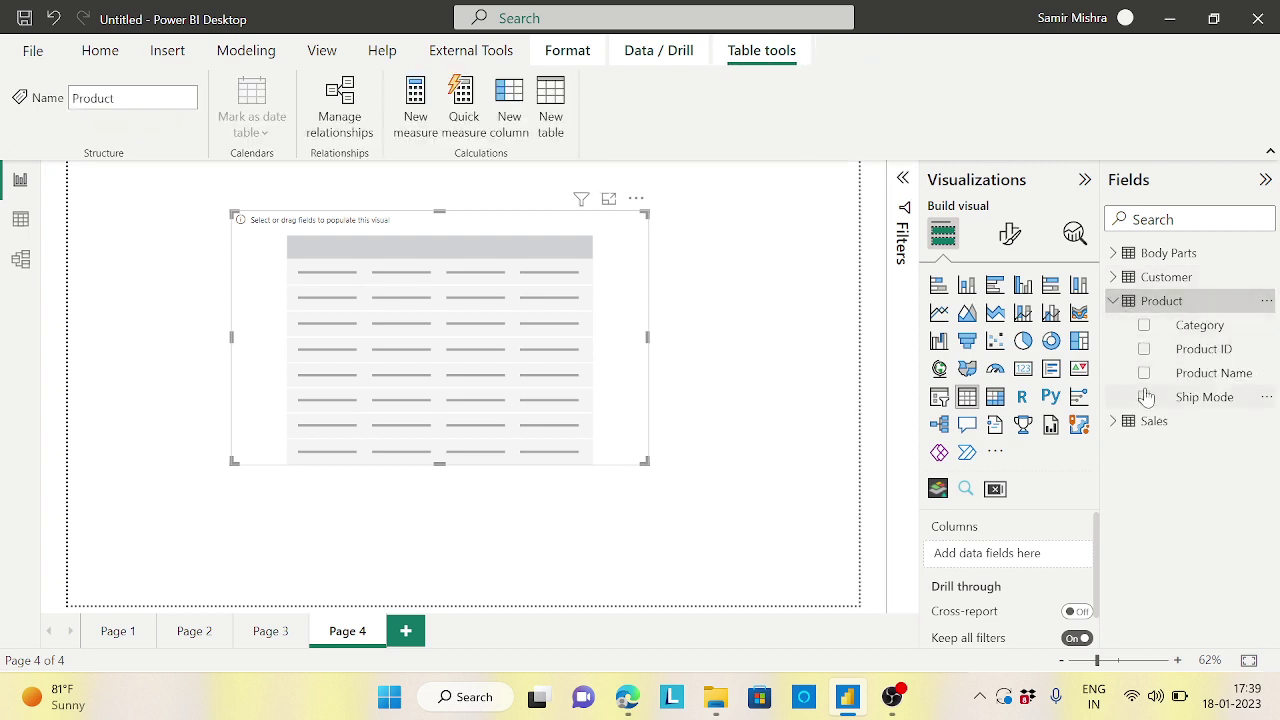
{"action": "left_click_drag", "start_coordinate": [1142, 335], "coordinate": [1146, 330]}
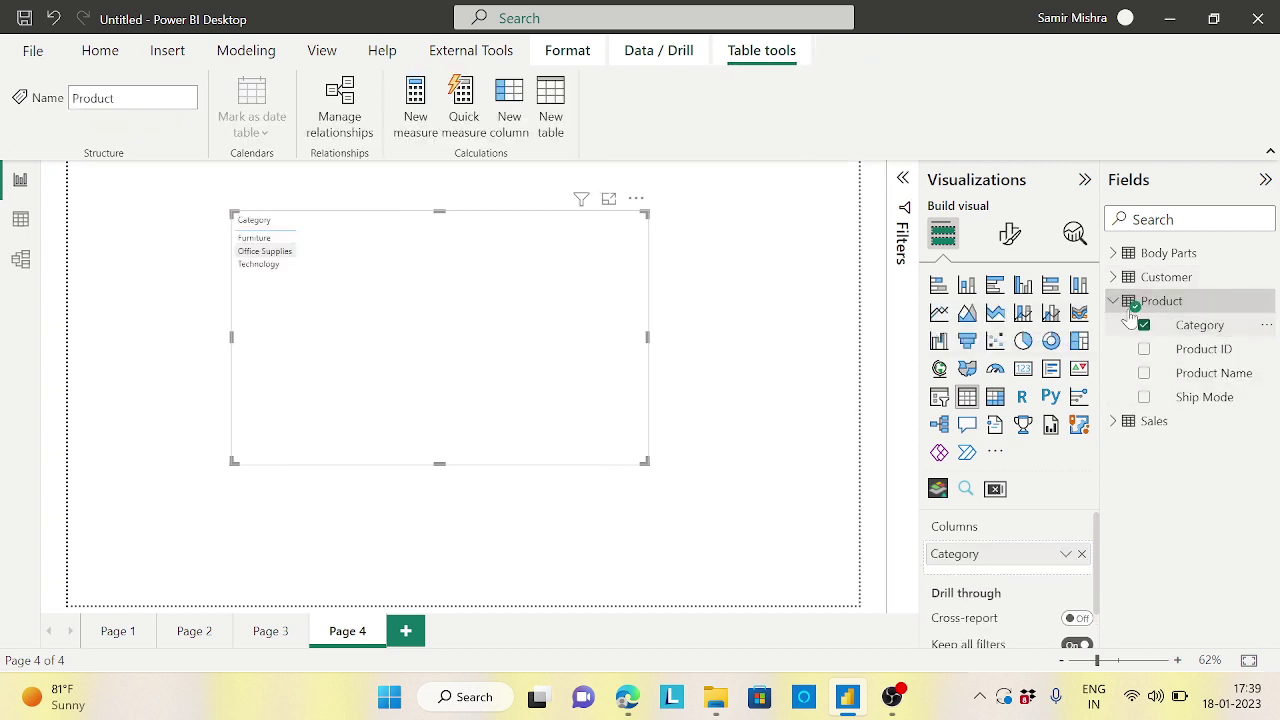
{"action": "left_click", "coordinate": [1113, 301]}
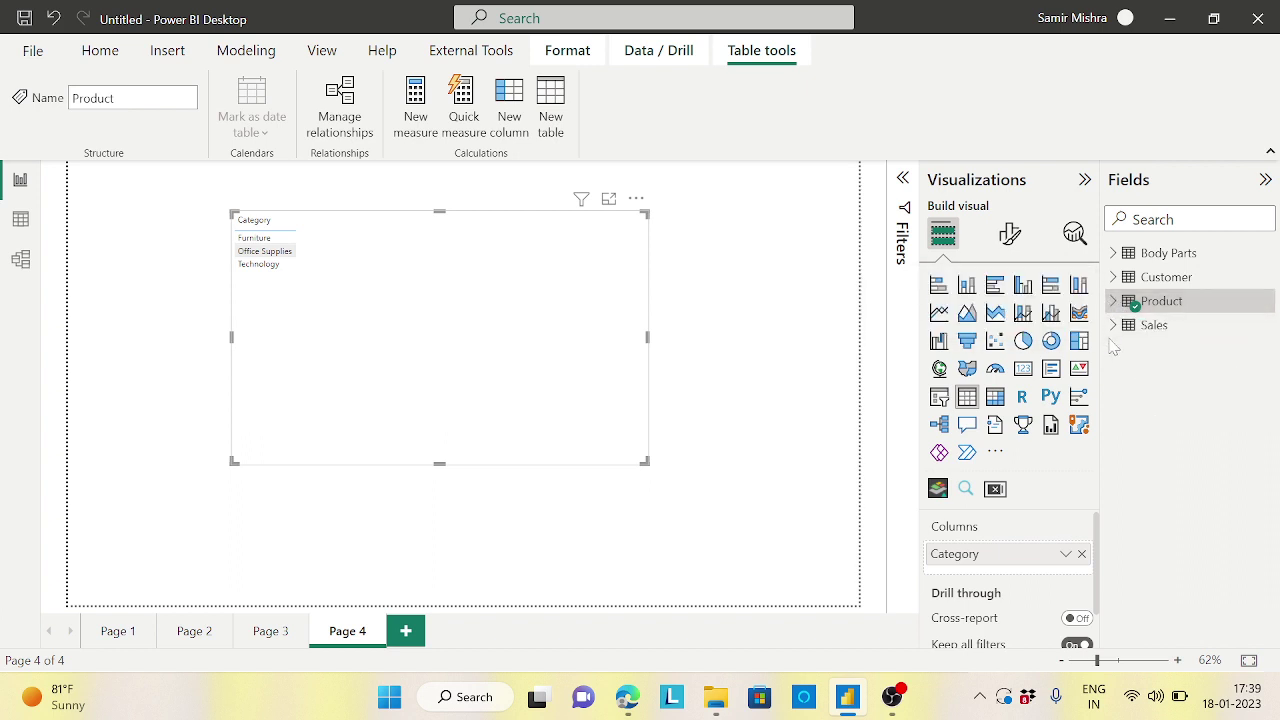
{"action": "left_click", "coordinate": [1113, 325]}
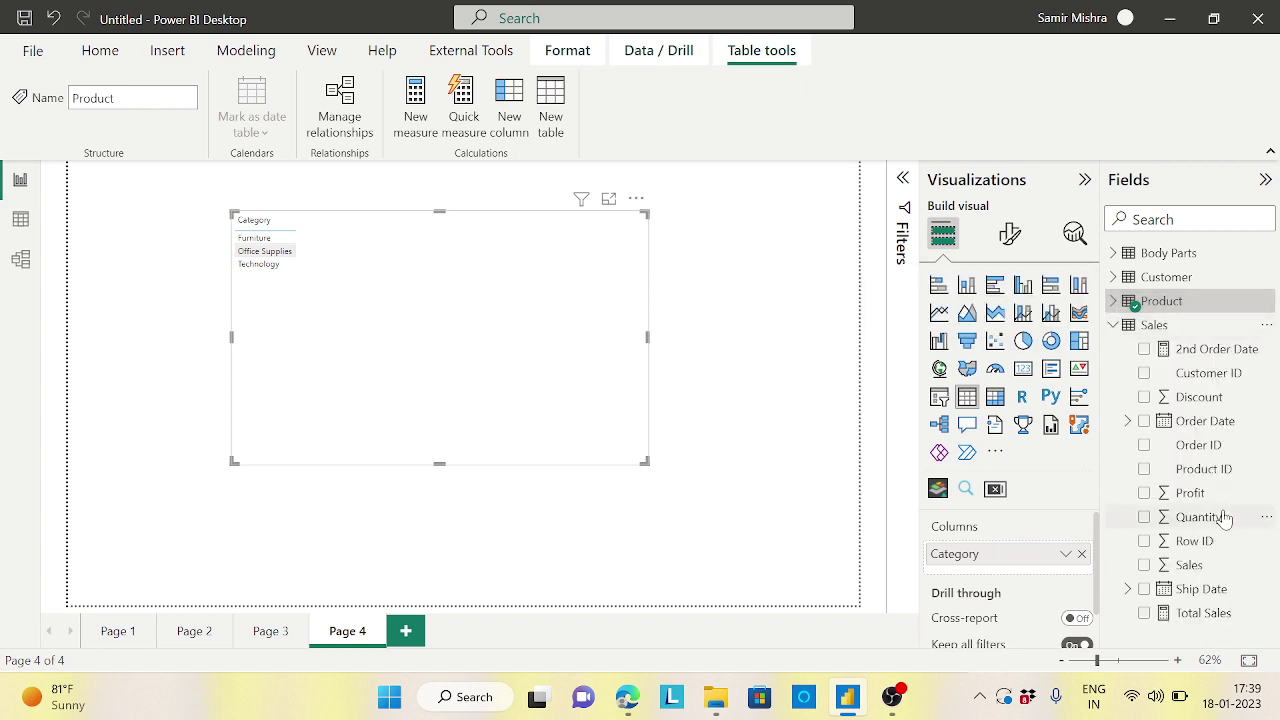
{"action": "left_click", "coordinate": [1153, 613]}
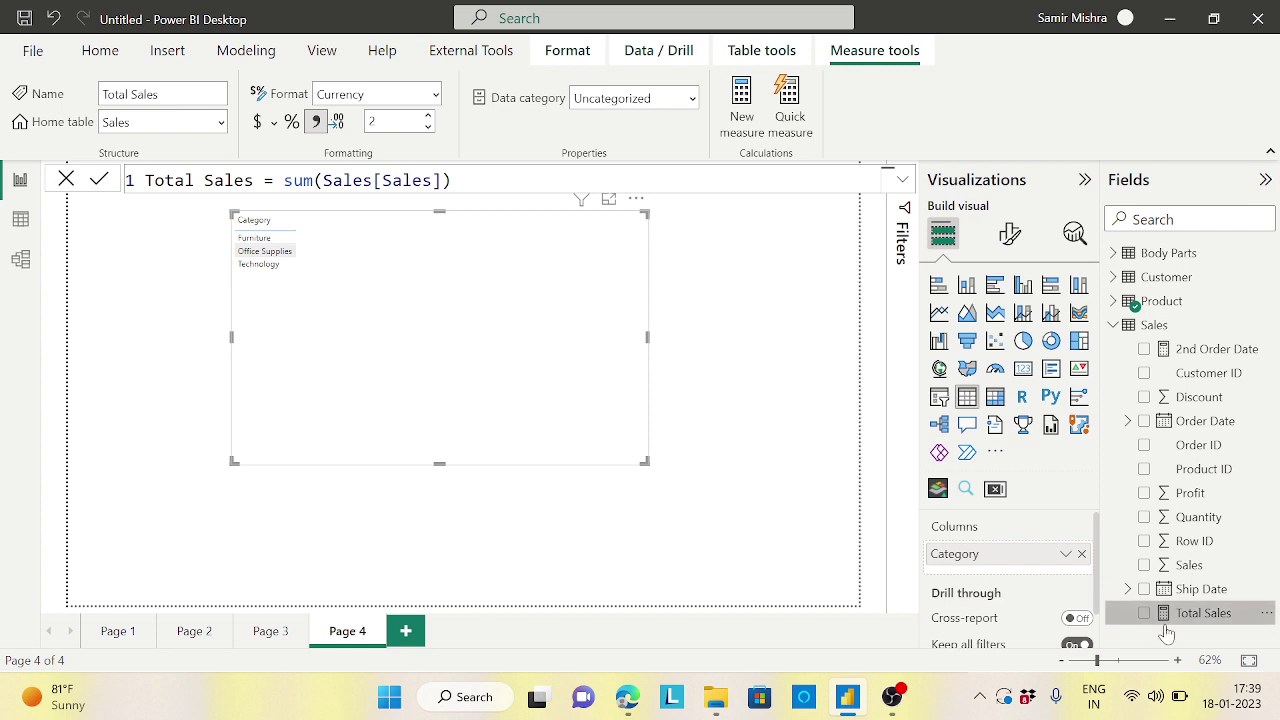
{"action": "left_click", "coordinate": [1144, 613]}
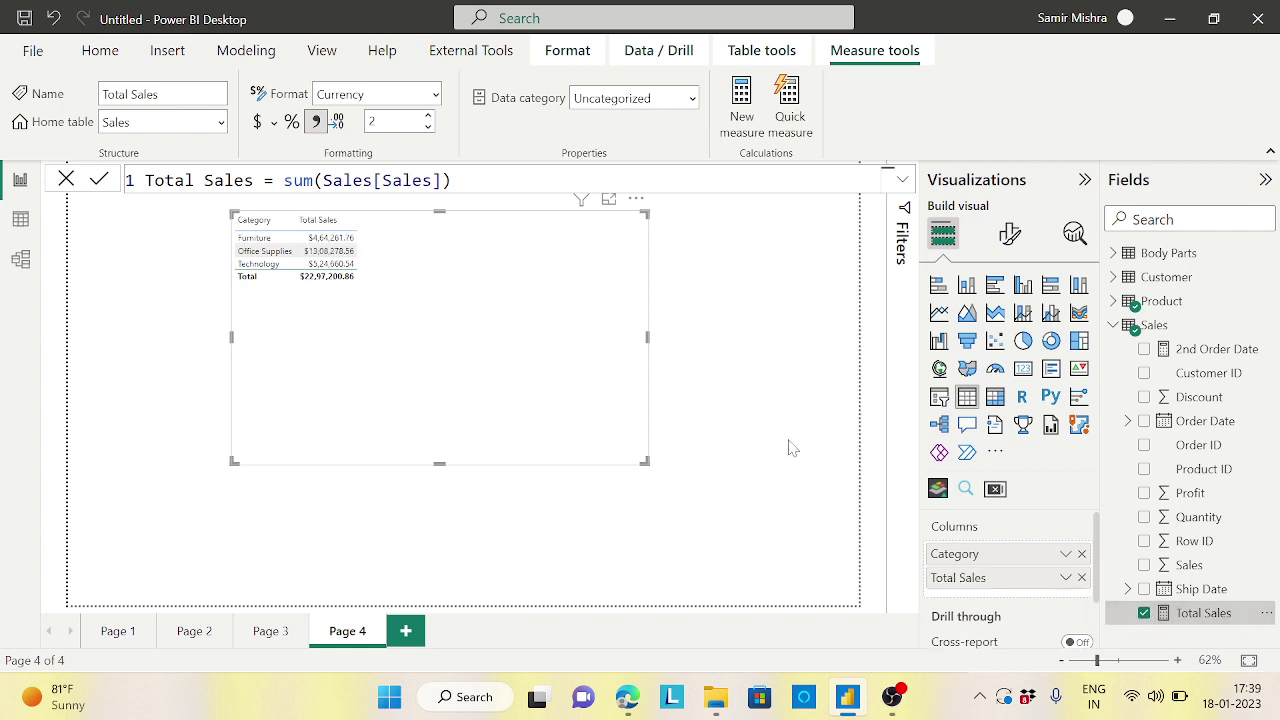
Set the font size of the category table's column headers to 15.
{"action": "left_click", "coordinate": [1009, 234]}
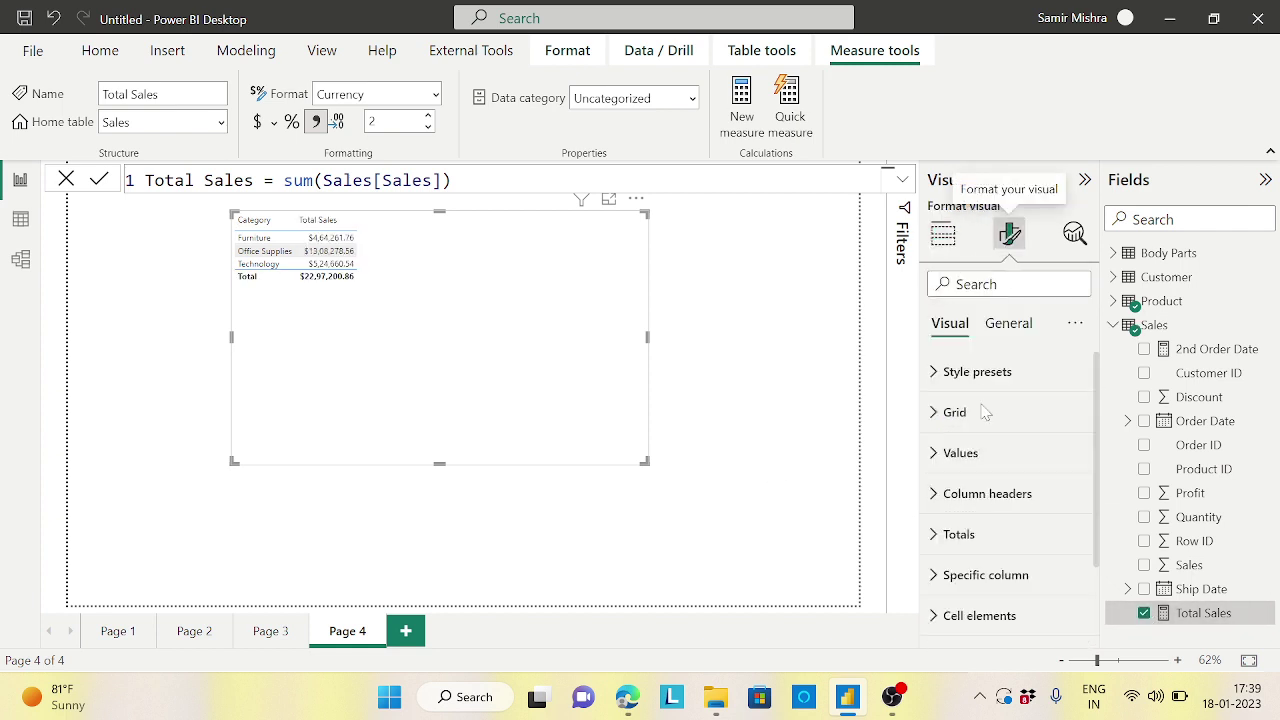
{"action": "left_click", "coordinate": [975, 495]}
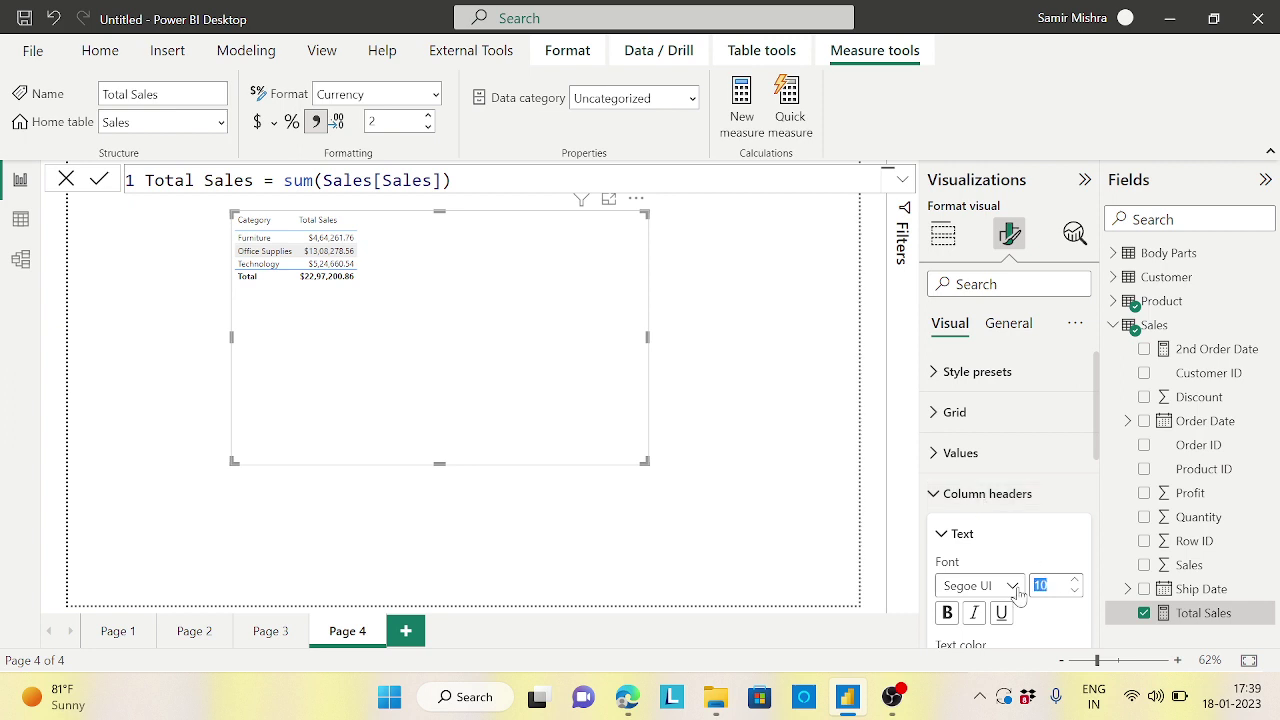
{"action": "type", "text": "15"}
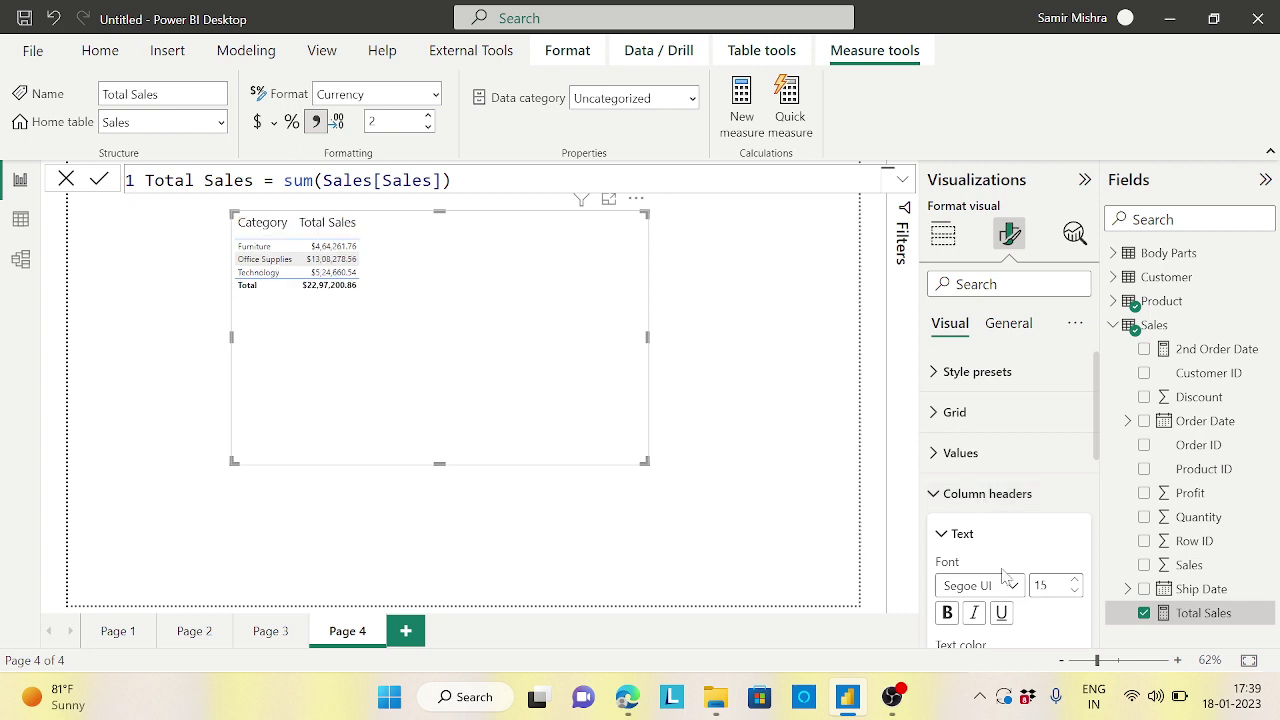
Set the category table's values font size to 18 and shorten the table to fit closer around its rows.
{"action": "left_click", "coordinate": [975, 455]}
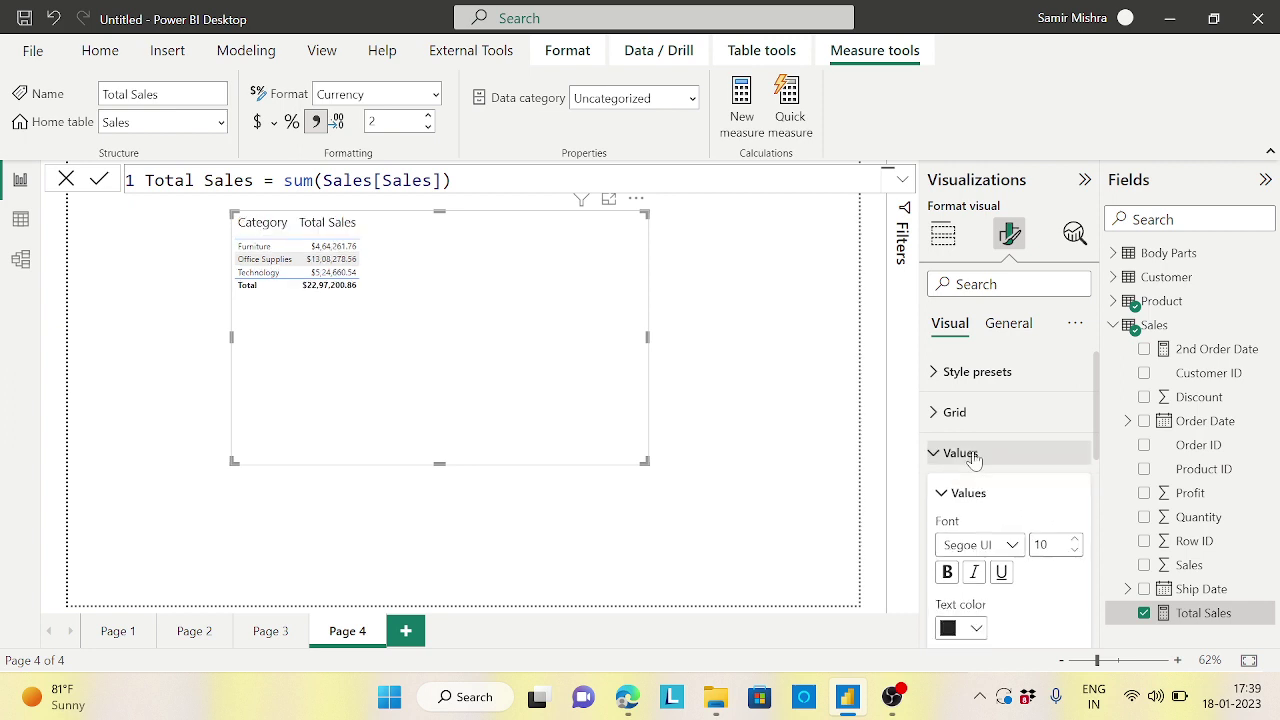
{"action": "left_click", "coordinate": [1043, 544]}
{"action": "type", "text": "1"}
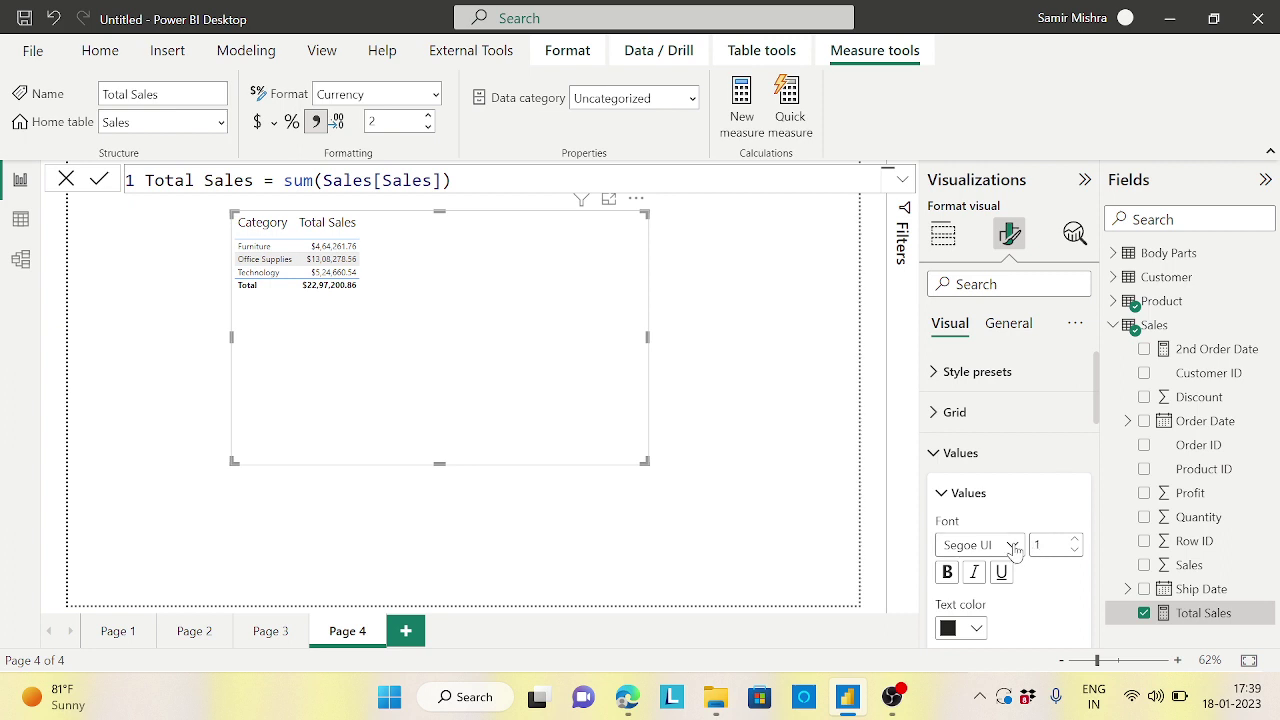
{"action": "type", "text": "8"}
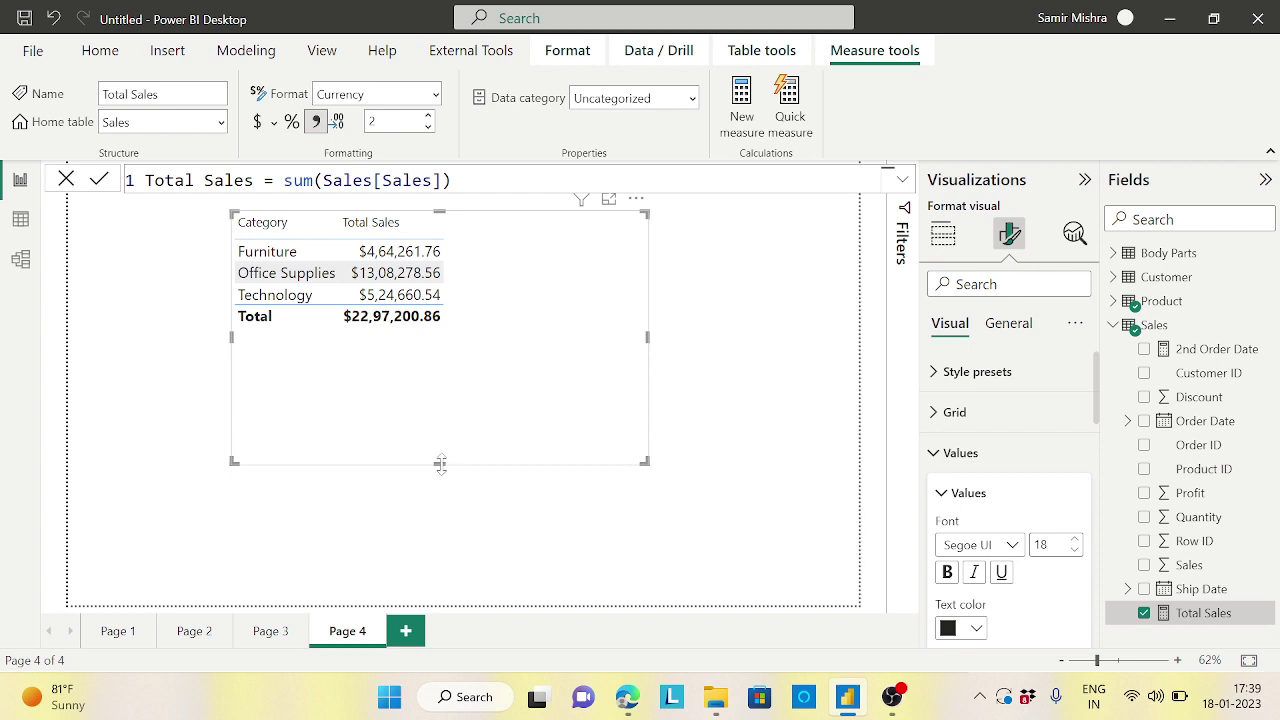
{"action": "left_click_drag", "start_coordinate": [440, 463], "coordinate": [440, 365]}
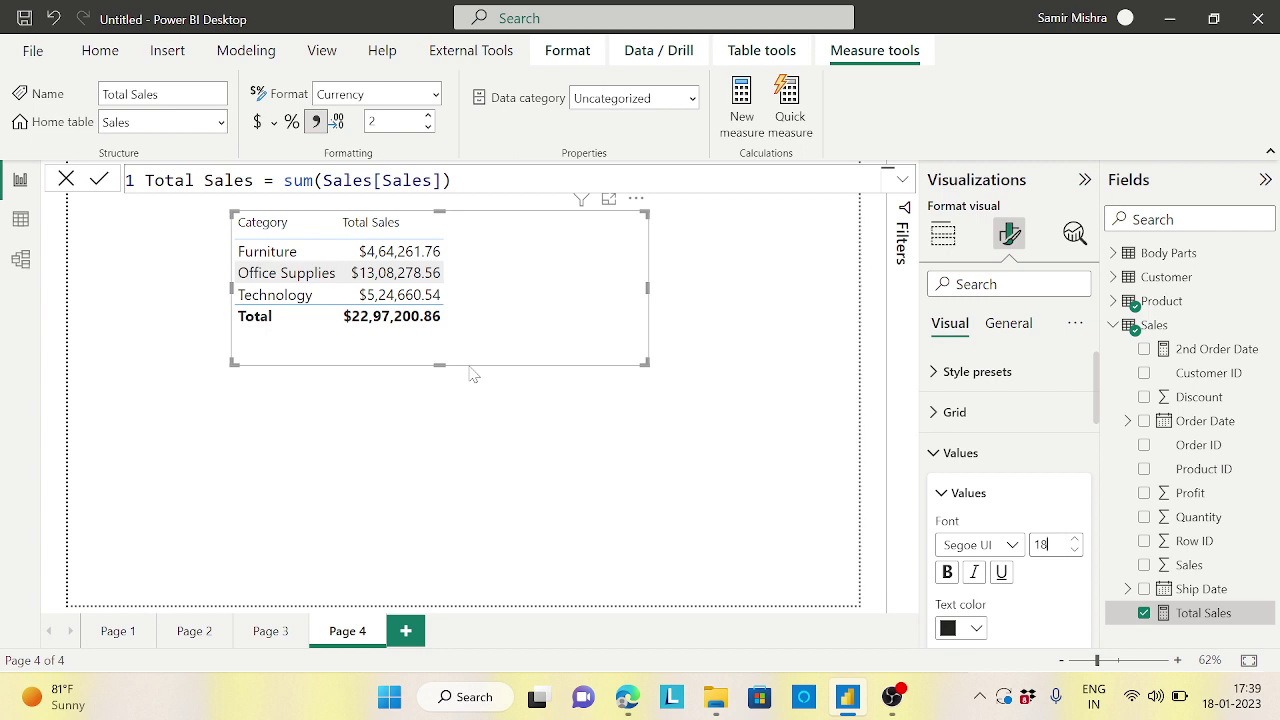
Find the Scroller visual by Power BI visuals search for "scroller" and import it into the report.
{"action": "left_click", "coordinate": [943, 233]}
{"action": "left_click", "coordinate": [995, 453]}
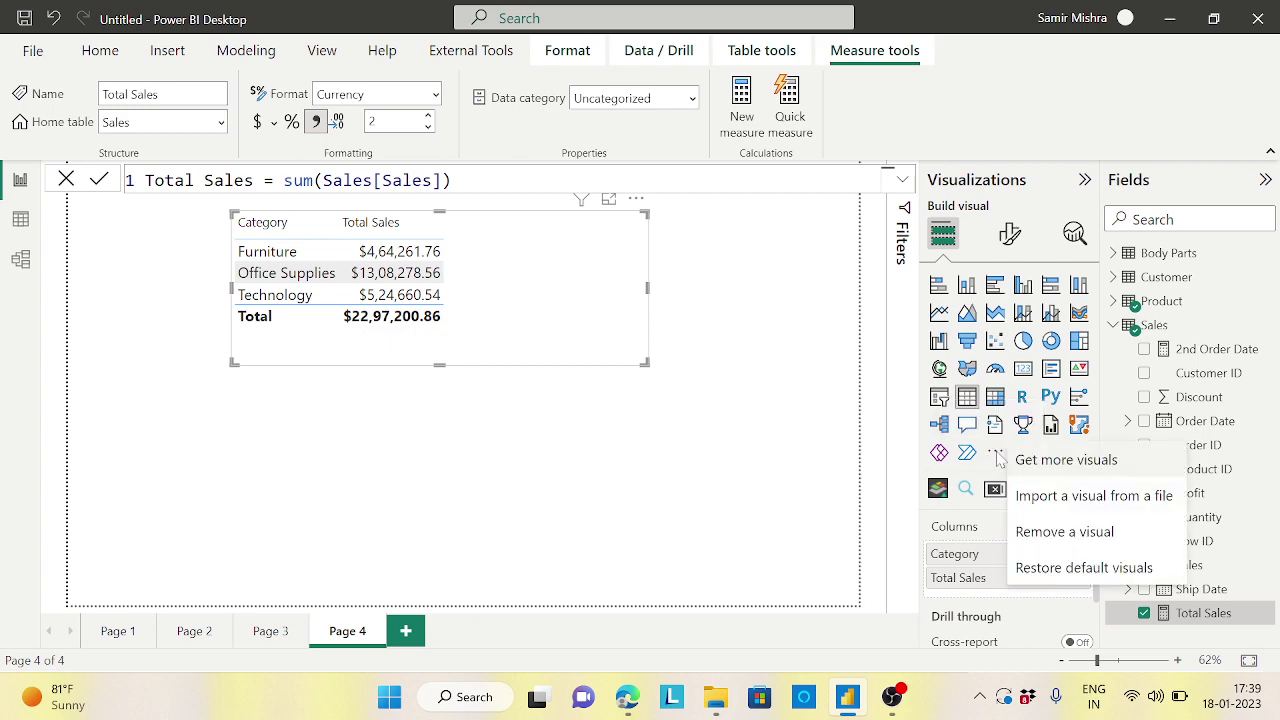
{"action": "left_click", "coordinate": [1031, 461]}
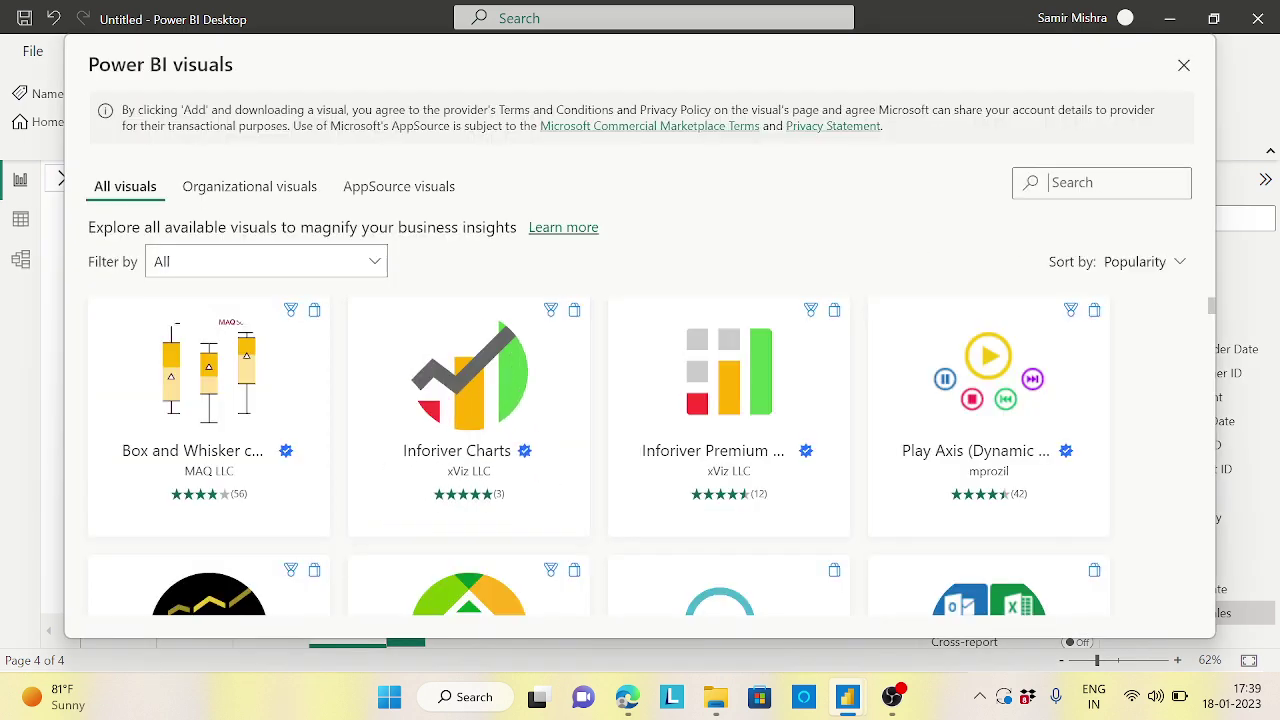
{"action": "left_click", "coordinate": [1095, 182]}
{"action": "type", "text": "scro"}
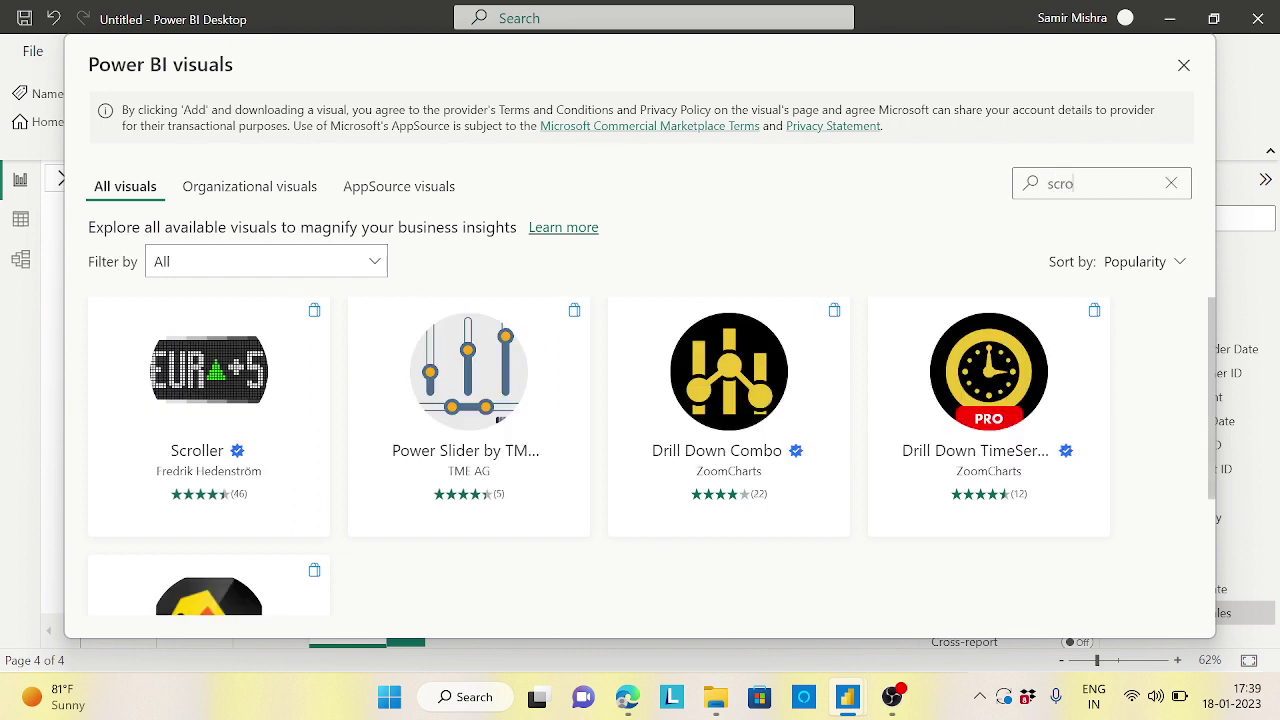
{"action": "type", "text": "ller"}
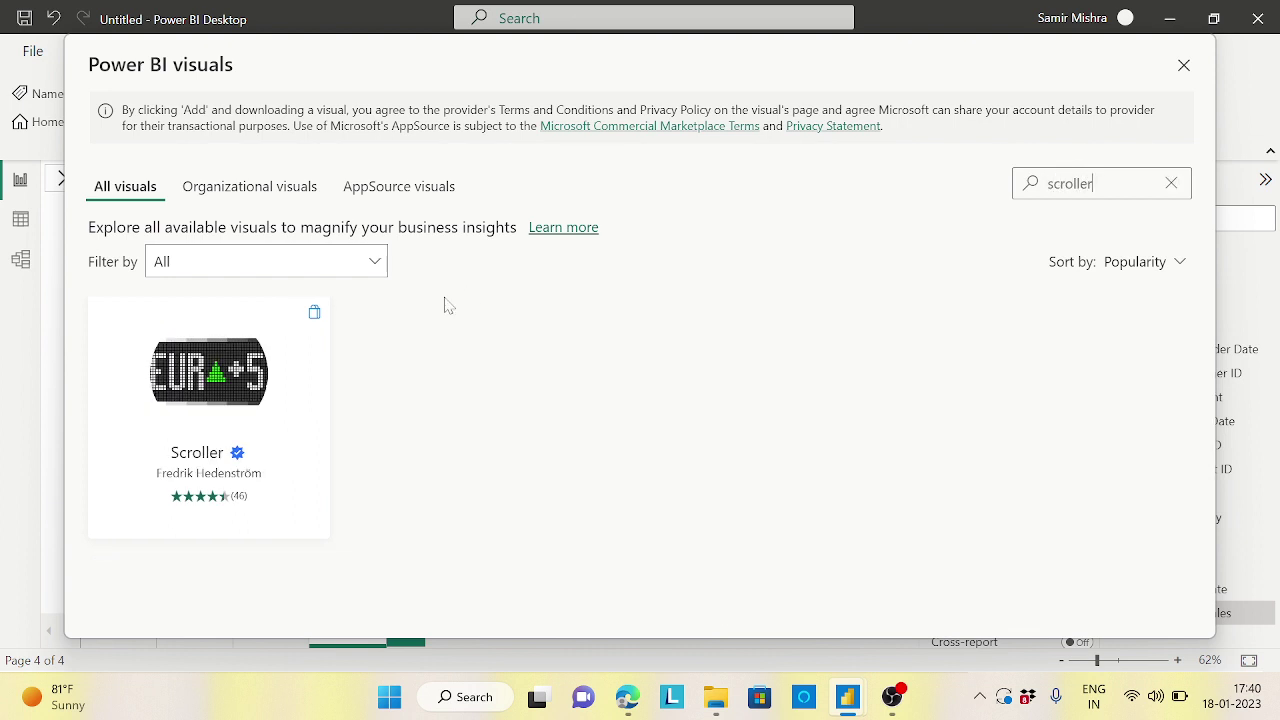
{"action": "mouse_move", "coordinate": [297, 374]}
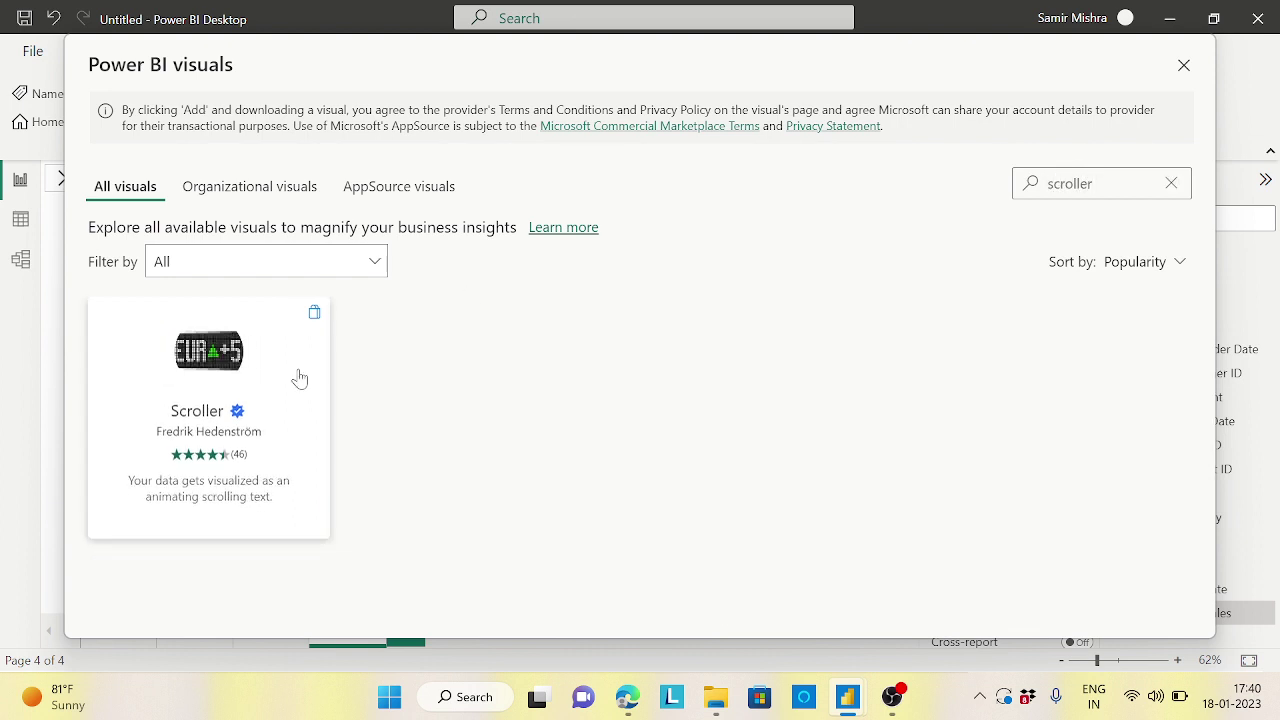
{"action": "left_click", "coordinate": [183, 401]}
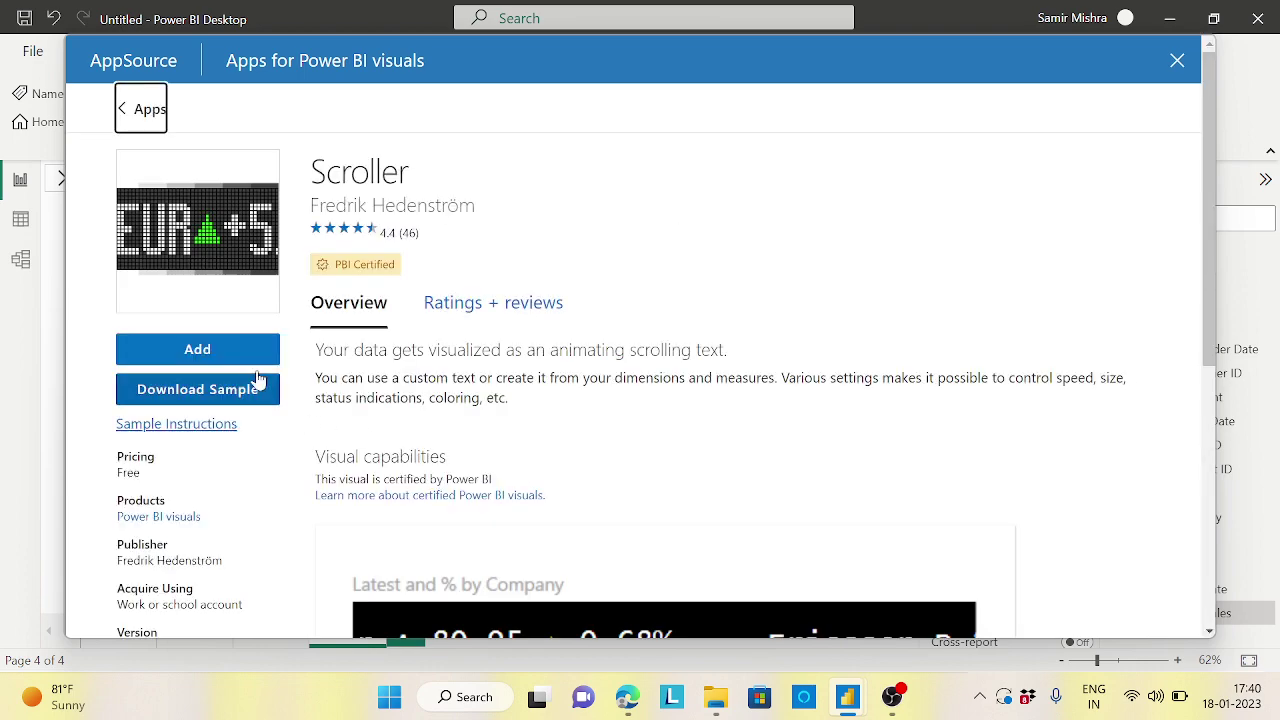
{"action": "left_click", "coordinate": [215, 355]}
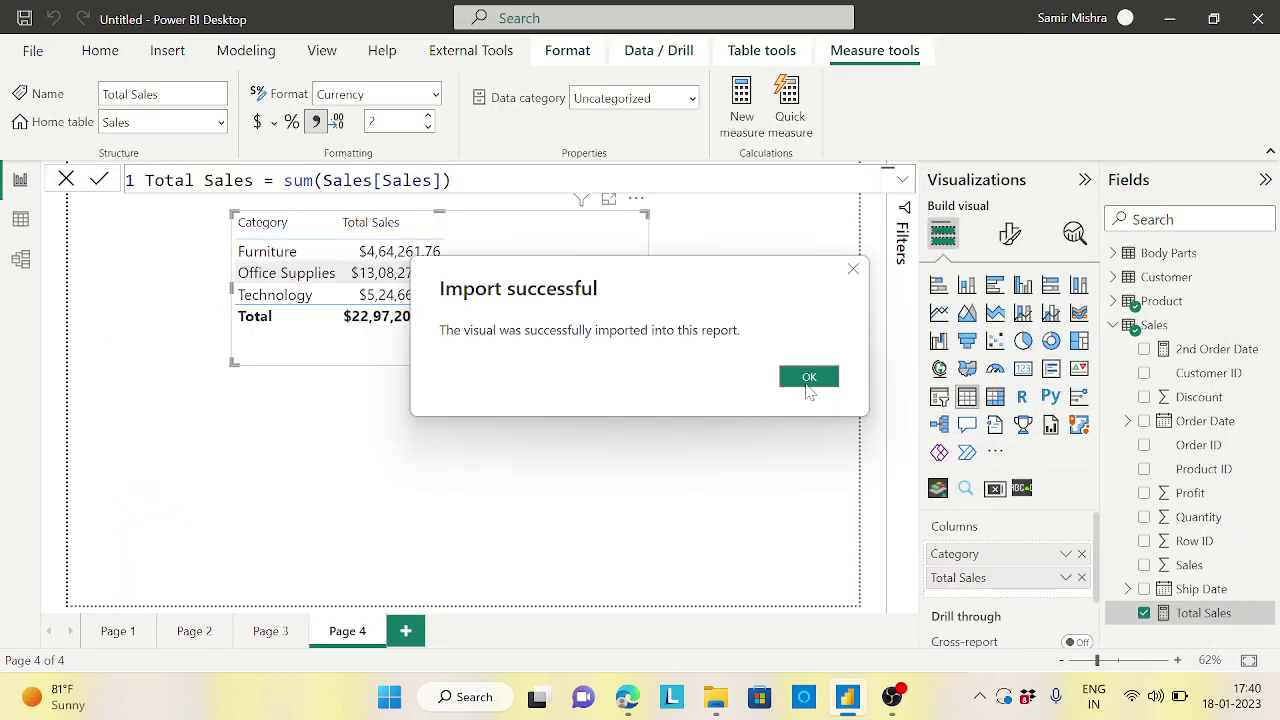
{"action": "left_click", "coordinate": [810, 380]}
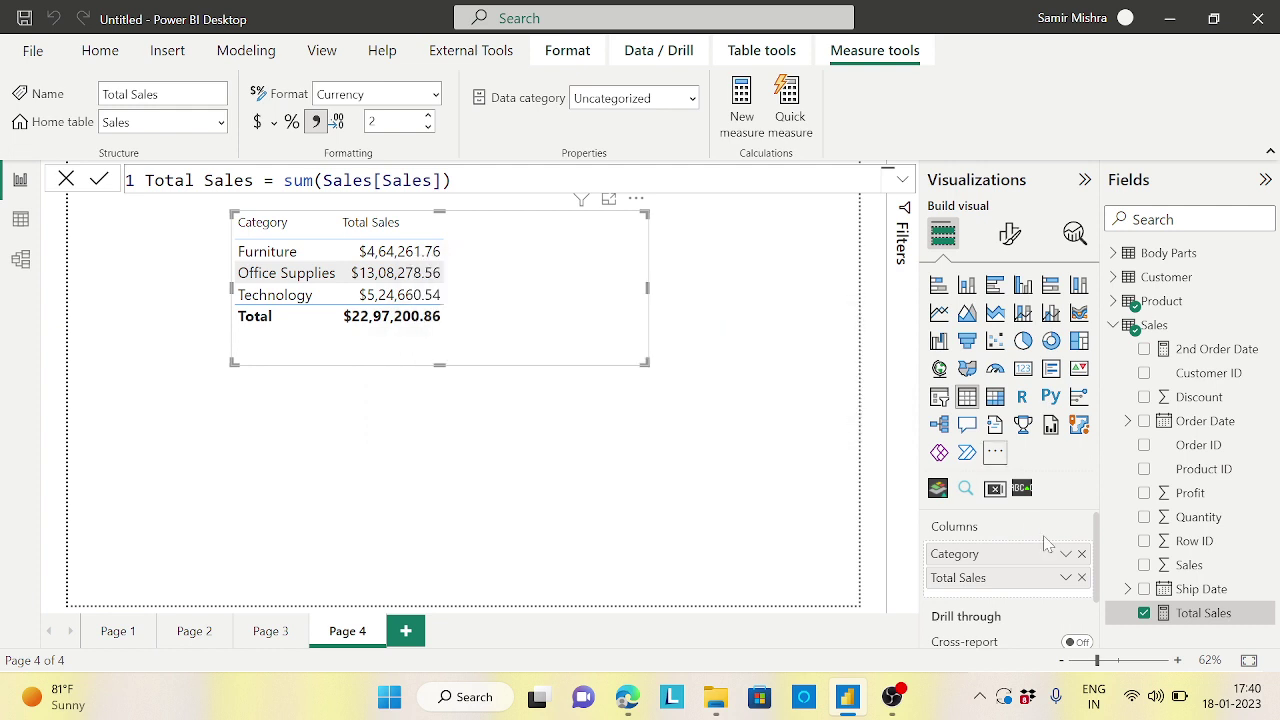
Add a separate Scroller visual beneath the category table, shaped as a thin strip spanning the full width of the page's lower edge.
{"action": "left_click", "coordinate": [1022, 489]}
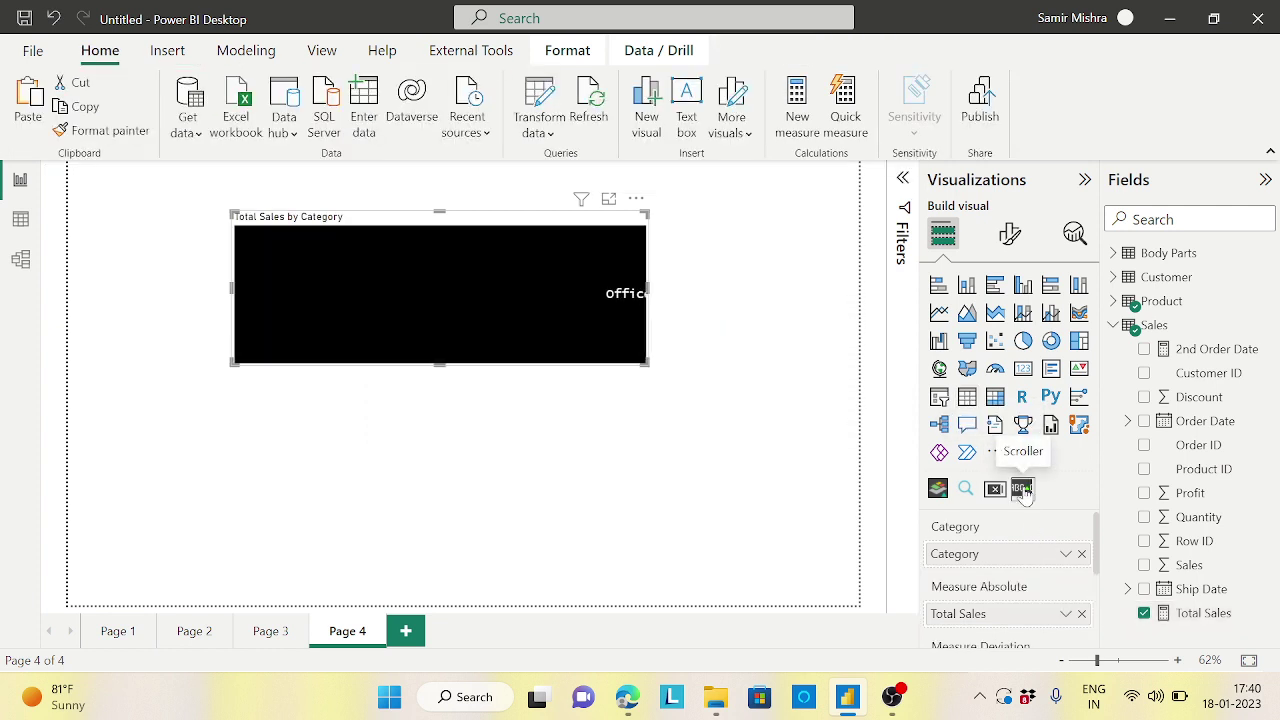
{"action": "key", "text": "ctrl+z"}
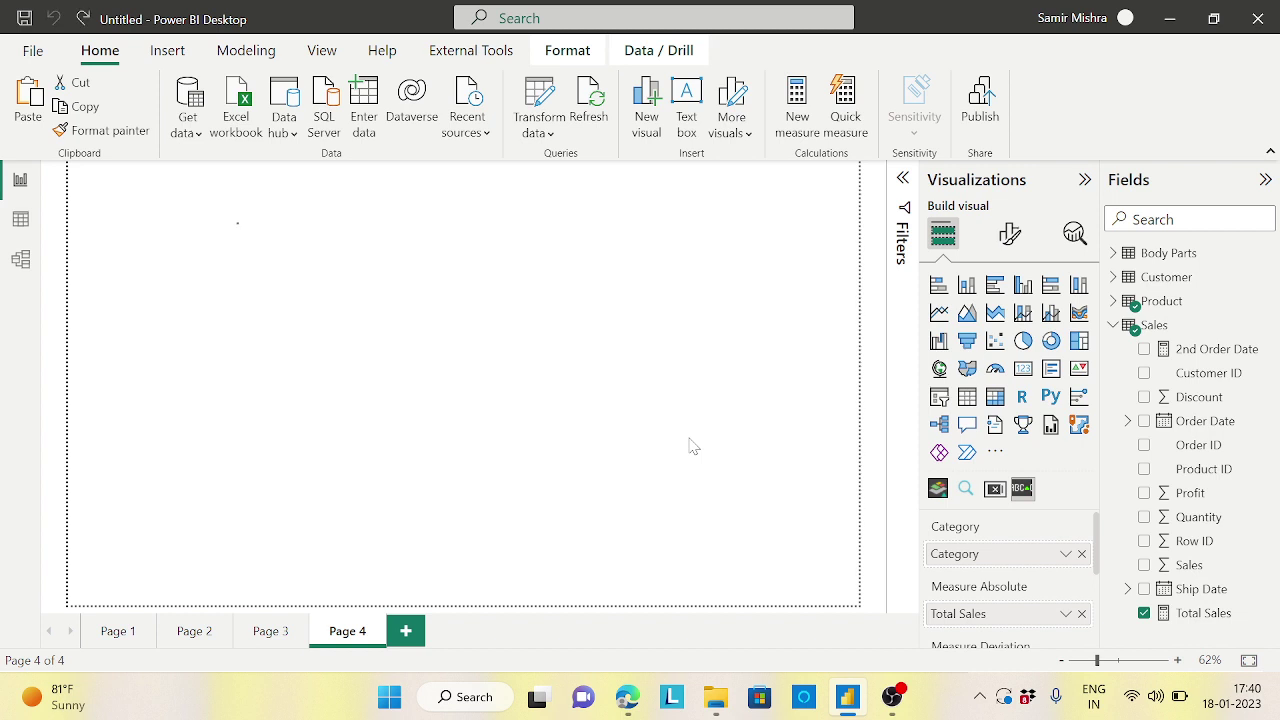
{"action": "left_click", "coordinate": [649, 491]}
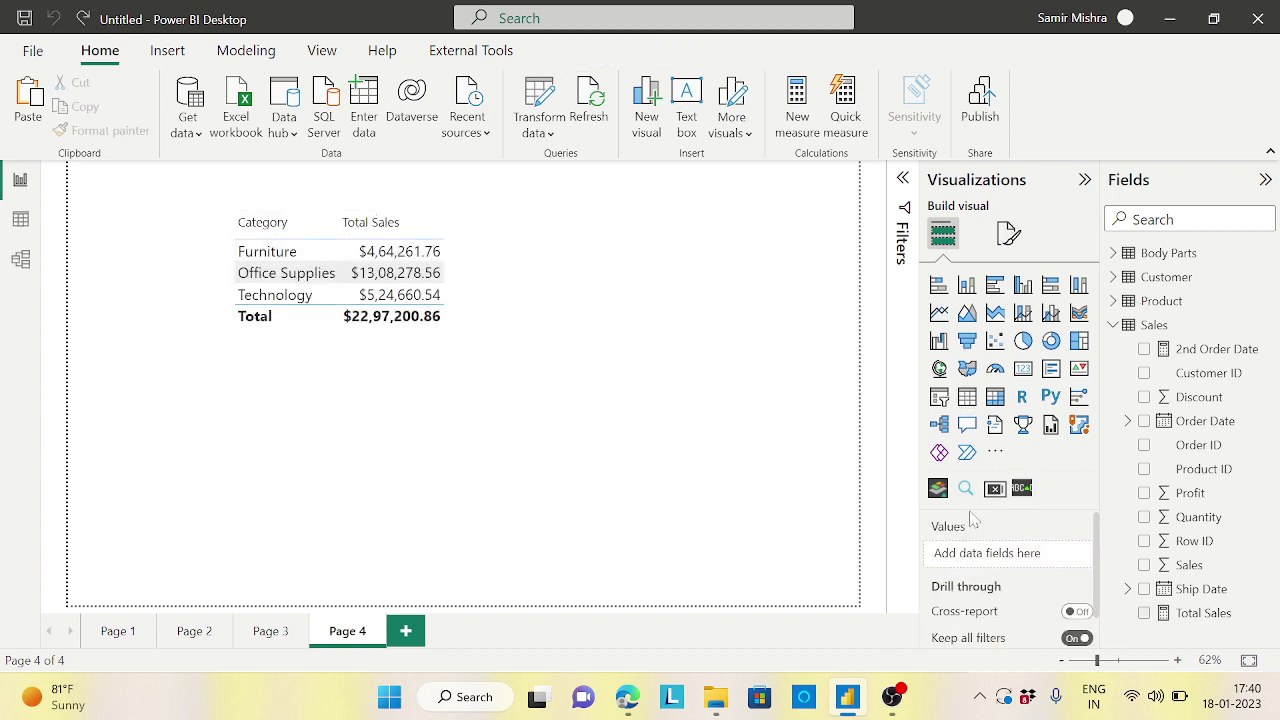
{"action": "left_click", "coordinate": [1022, 488]}
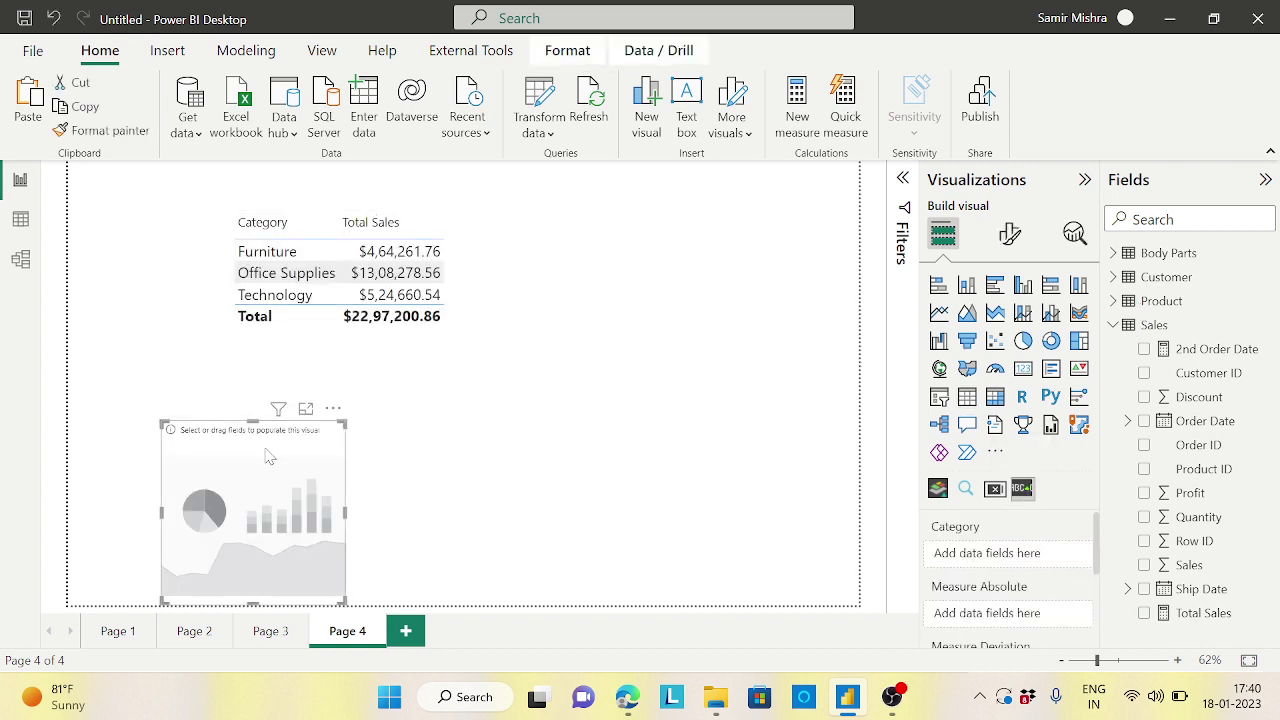
{"action": "left_click_drag", "start_coordinate": [253, 421], "coordinate": [257, 567]}
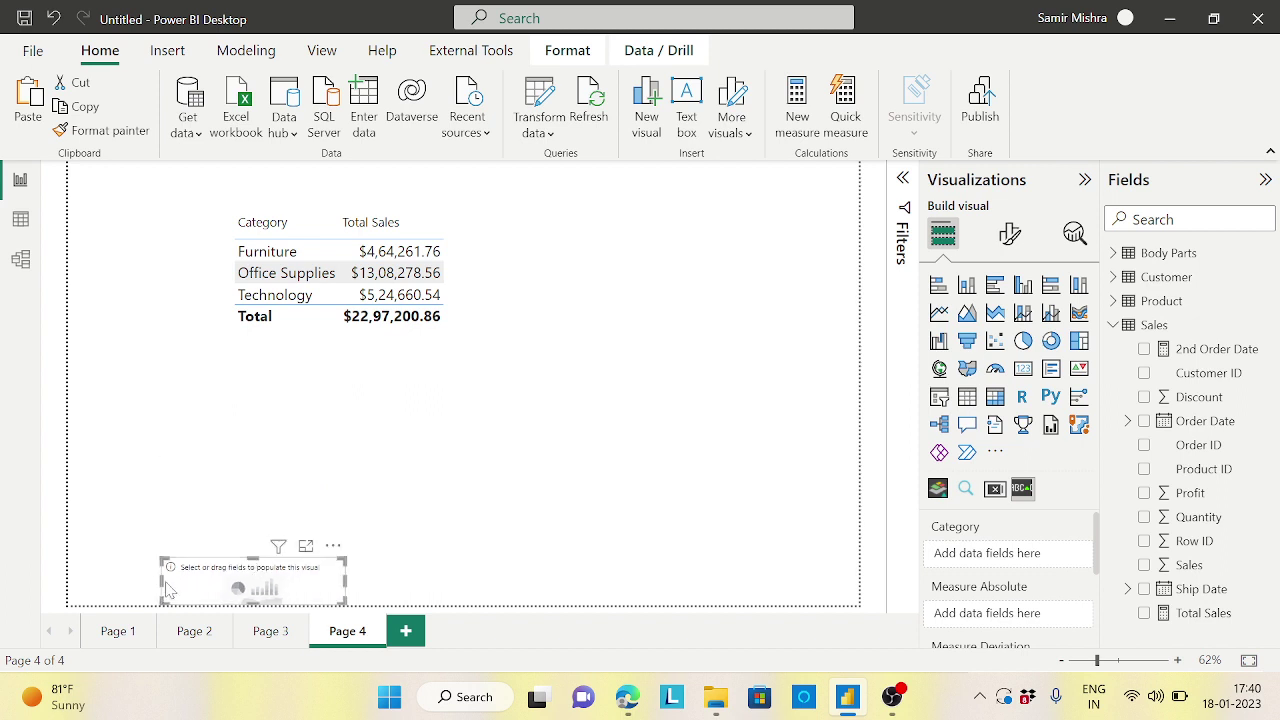
{"action": "left_click_drag", "start_coordinate": [168, 590], "coordinate": [68, 588]}
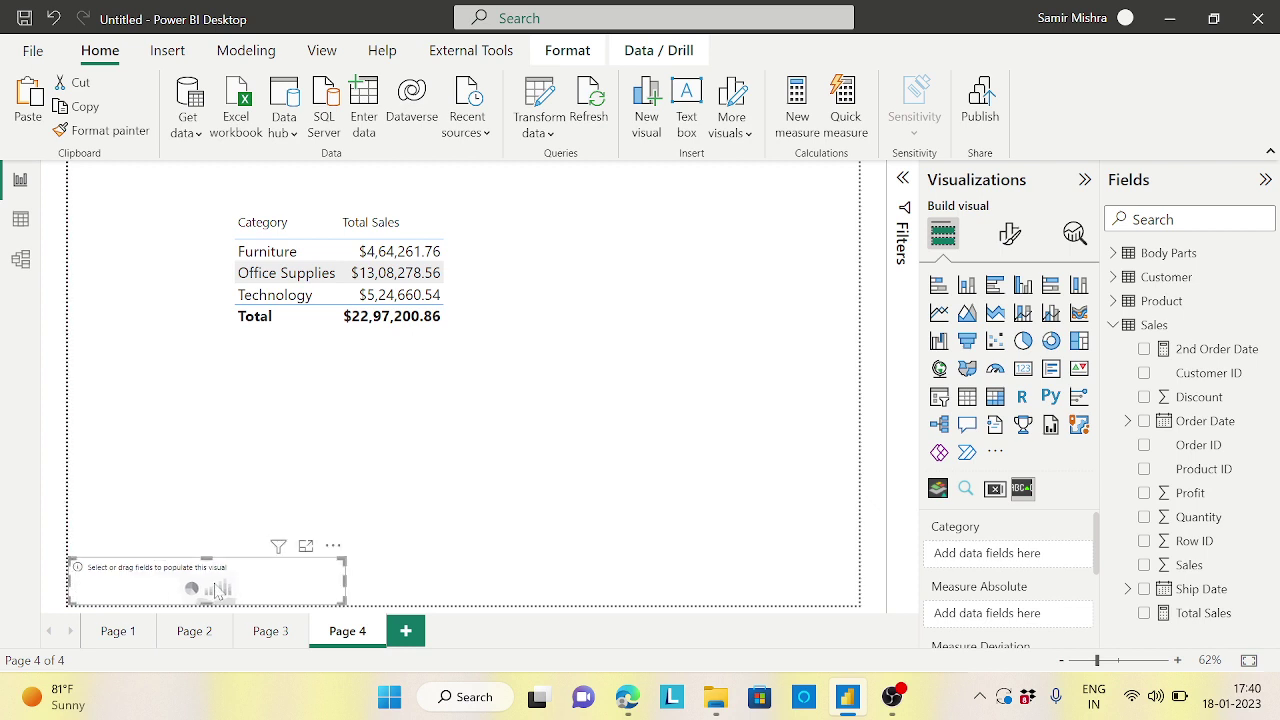
{"action": "left_click", "coordinate": [348, 590]}
{"action": "left_click", "coordinate": [290, 590]}
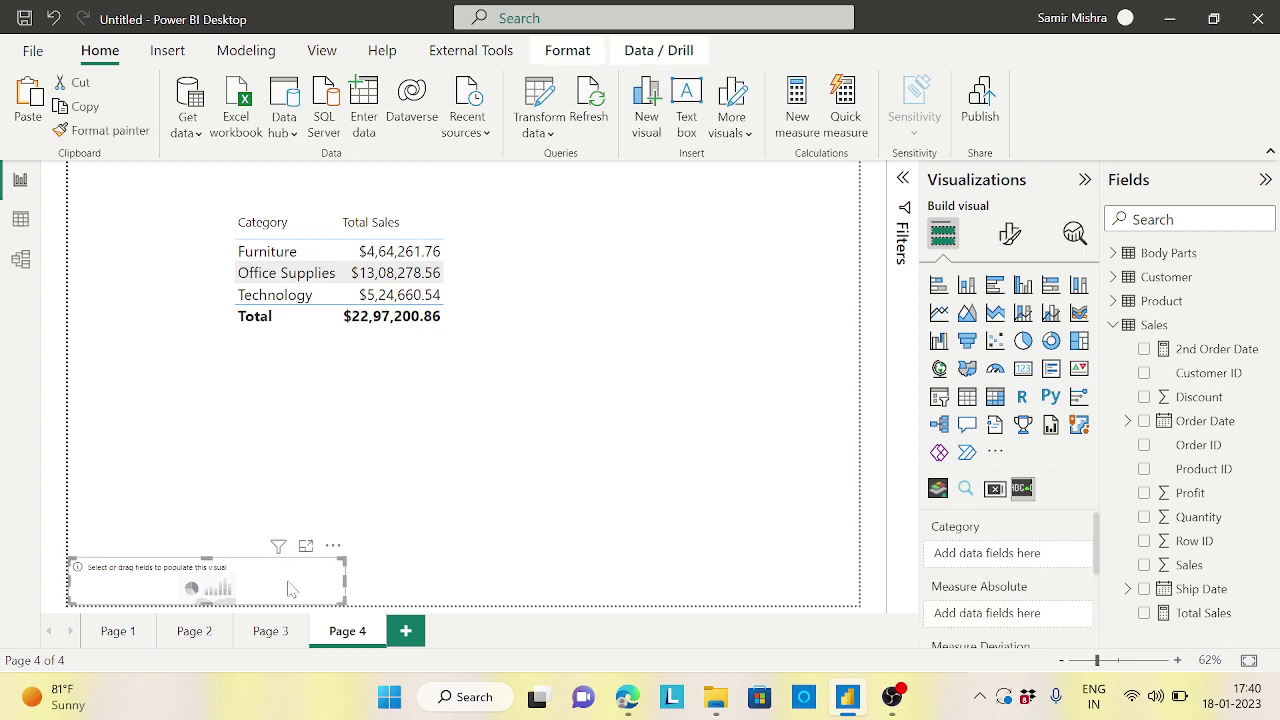
{"action": "left_click_drag", "start_coordinate": [346, 588], "coordinate": [857, 578]}
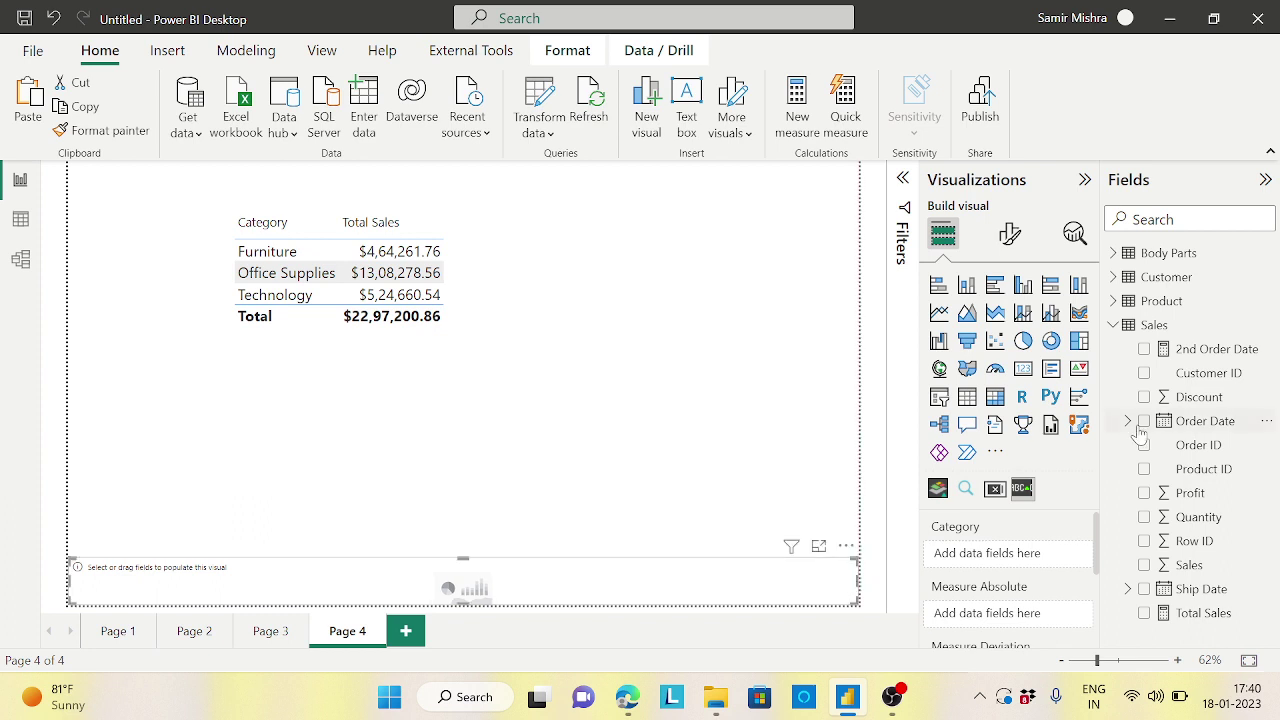
Fill the Scroller with the Customer table's City as Category and the Total Sales measure, moved from Measure Absolute to Measure Deviation.
{"action": "left_click", "coordinate": [1113, 326]}
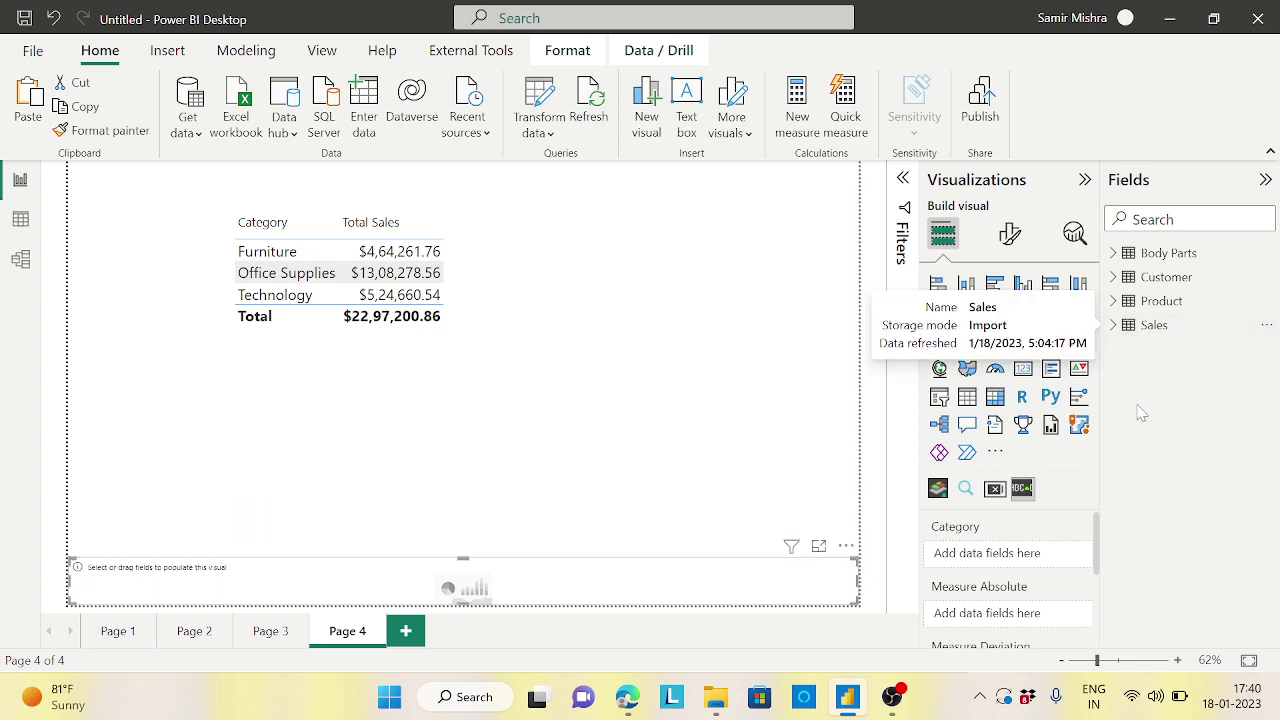
{"action": "left_click", "coordinate": [1114, 278]}
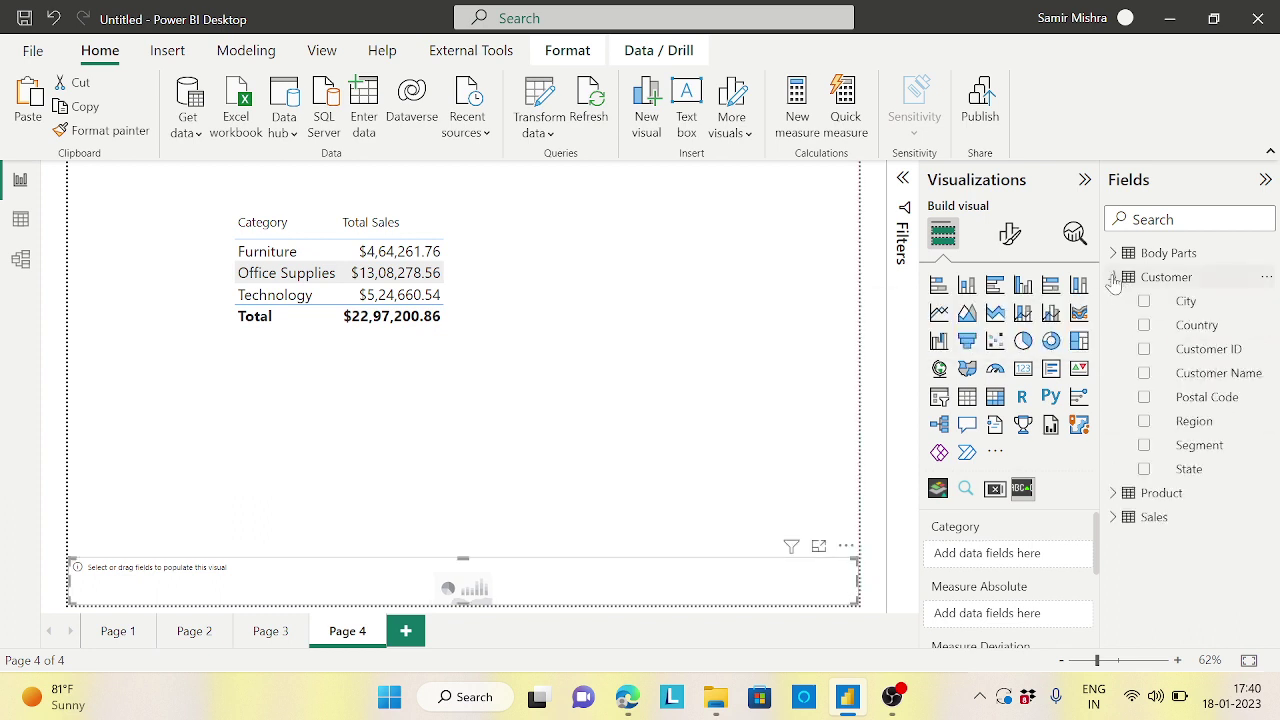
{"action": "left_click", "coordinate": [1145, 303]}
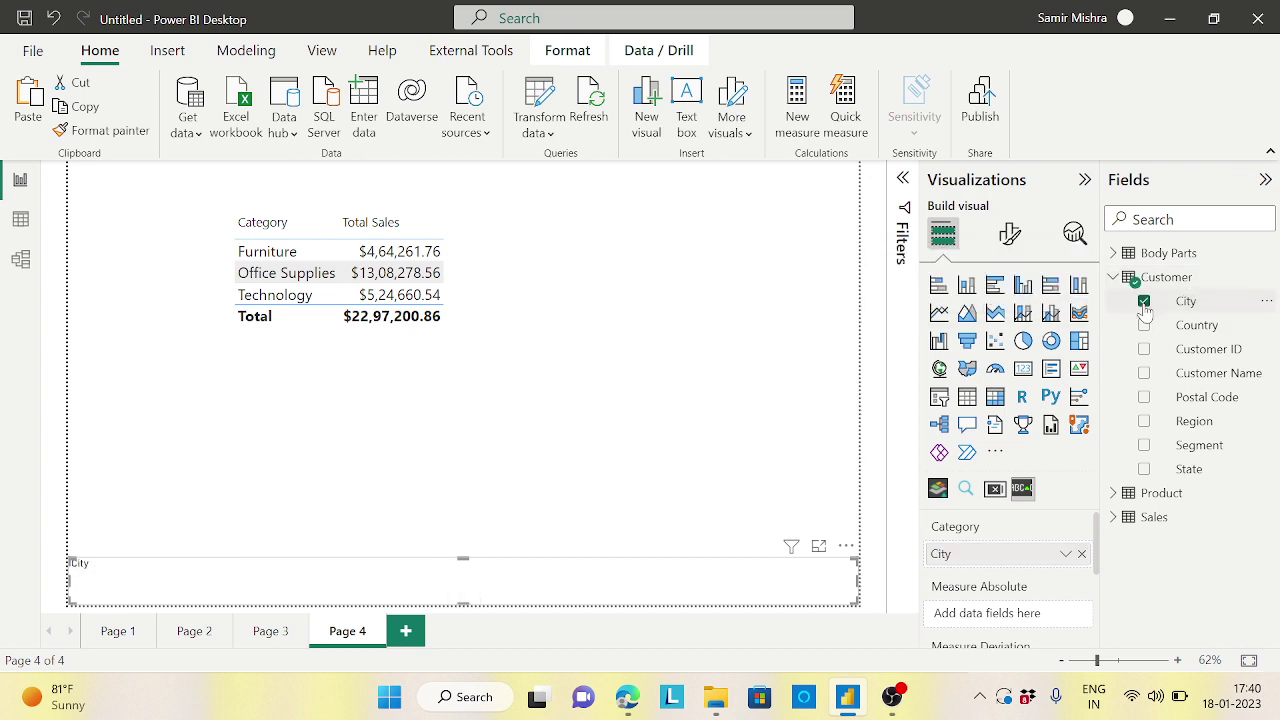
{"action": "left_click", "coordinate": [1113, 517]}
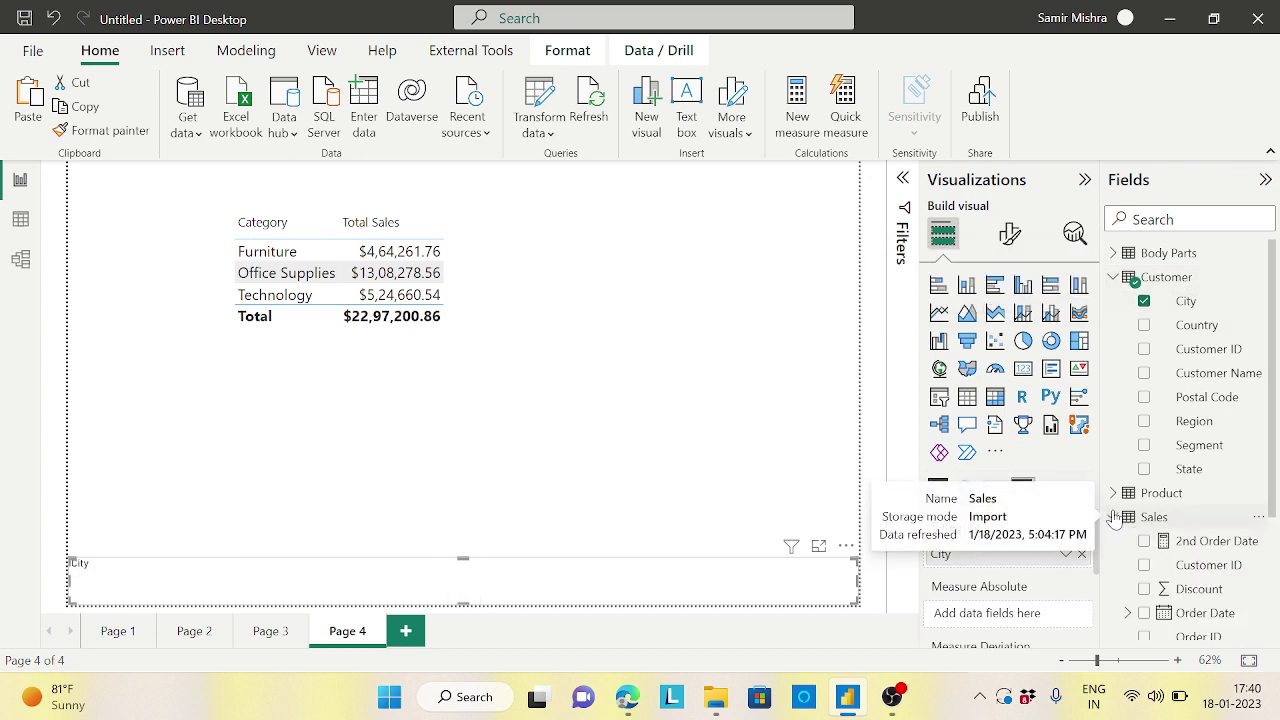
{"action": "left_click_drag", "start_coordinate": [1273, 470], "coordinate": [1277, 606]}
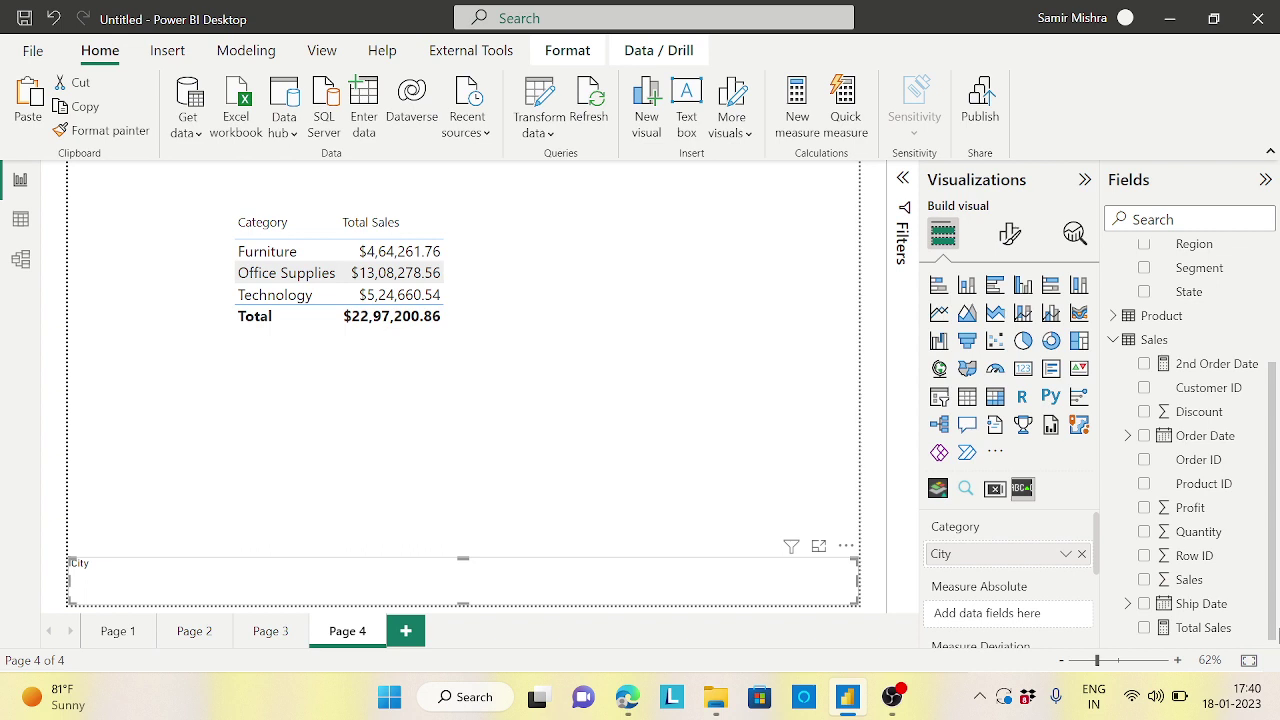
{"action": "left_click", "coordinate": [1144, 628]}
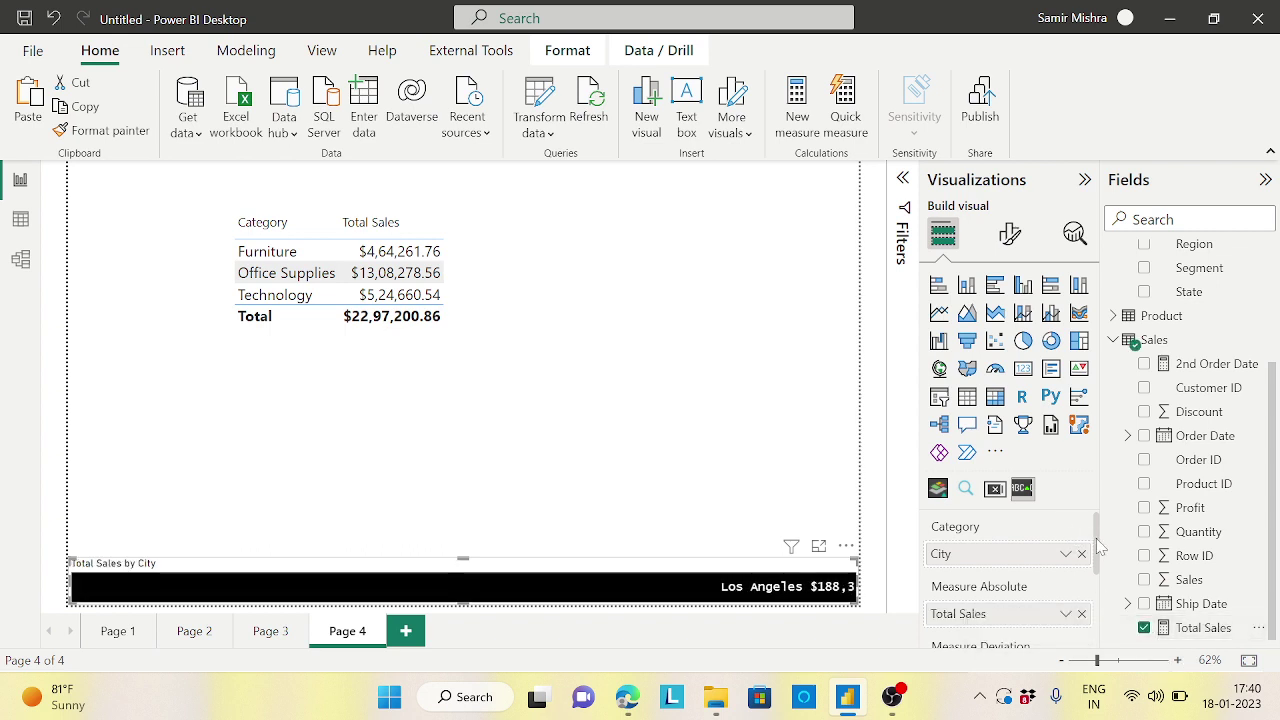
{"action": "left_click_drag", "start_coordinate": [1100, 547], "coordinate": [1103, 572]}
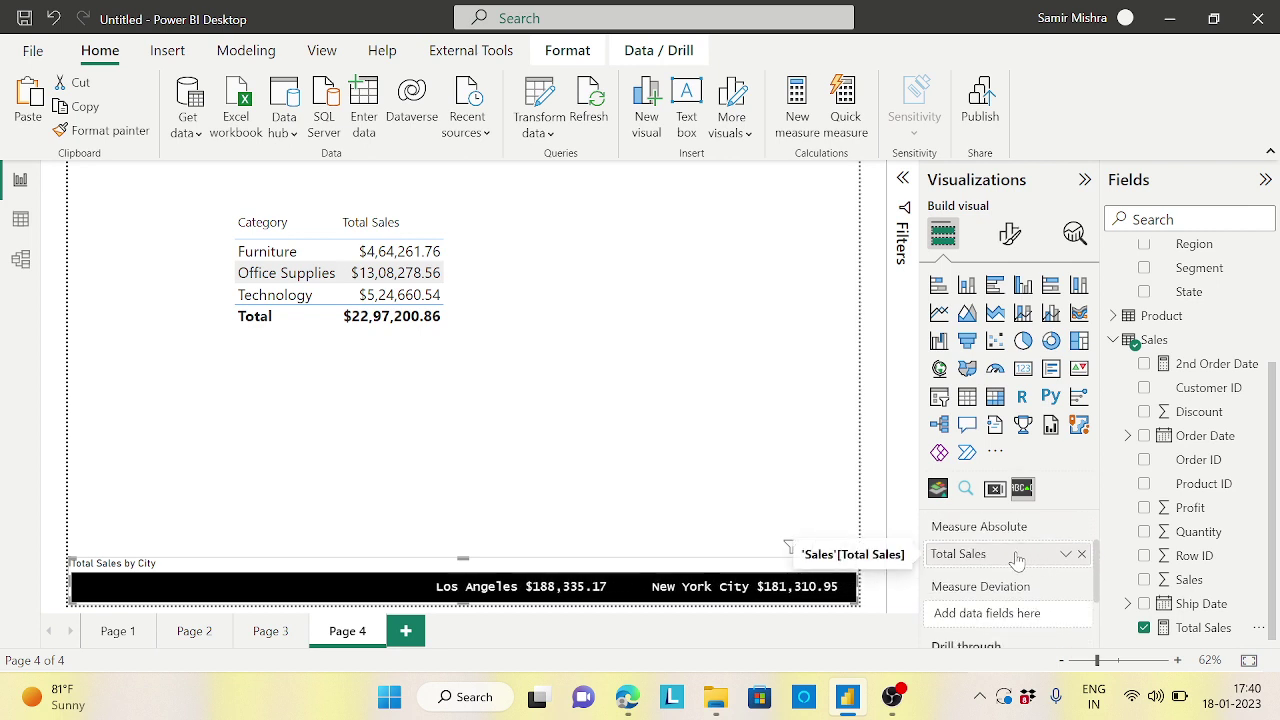
{"action": "left_click_drag", "start_coordinate": [1017, 560], "coordinate": [1017, 622]}
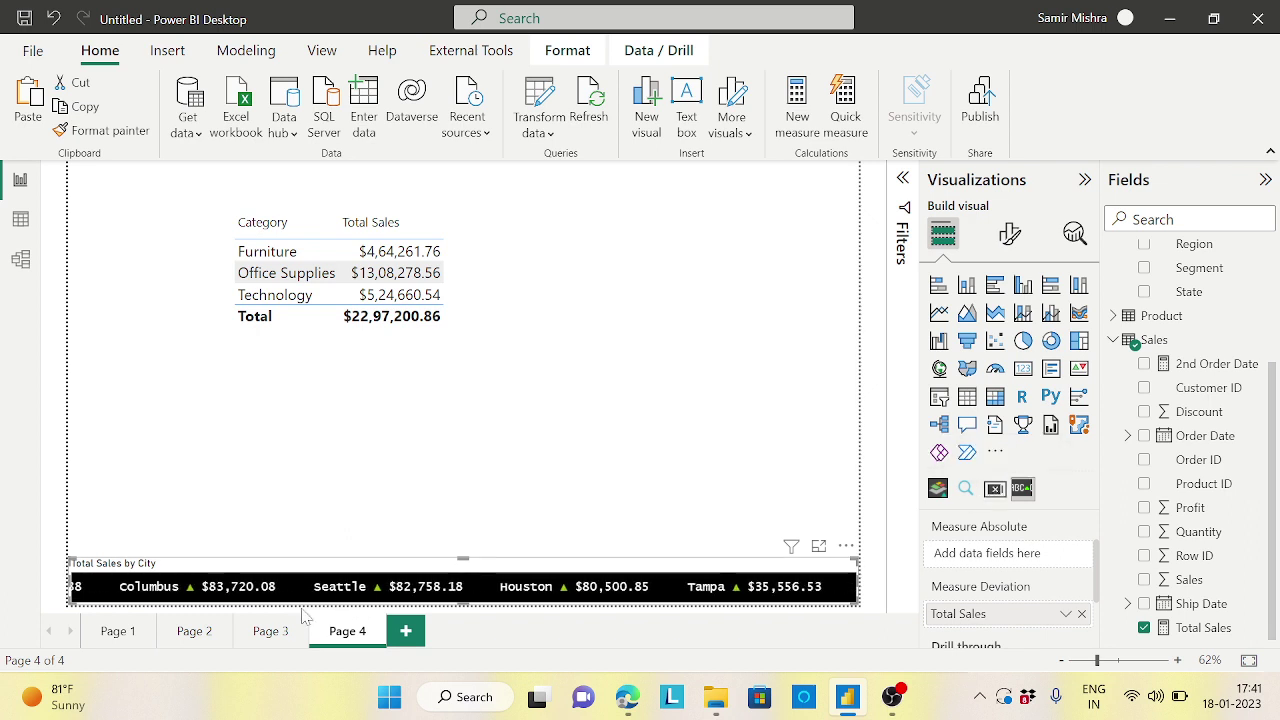
Review Page 3, and on Page 2 test the body map by filtering Part Name by Heart, Lungs and Brain in turn.
{"action": "left_click", "coordinate": [282, 636]}
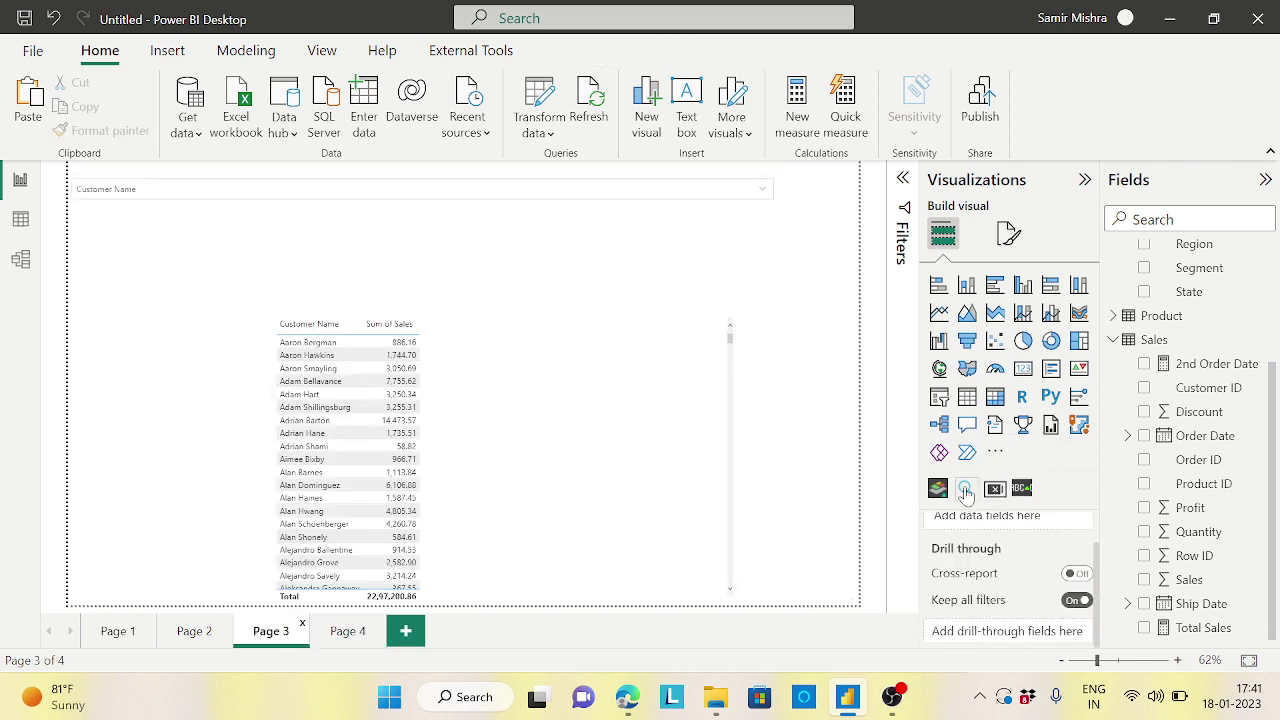
{"action": "left_click", "coordinate": [190, 632]}
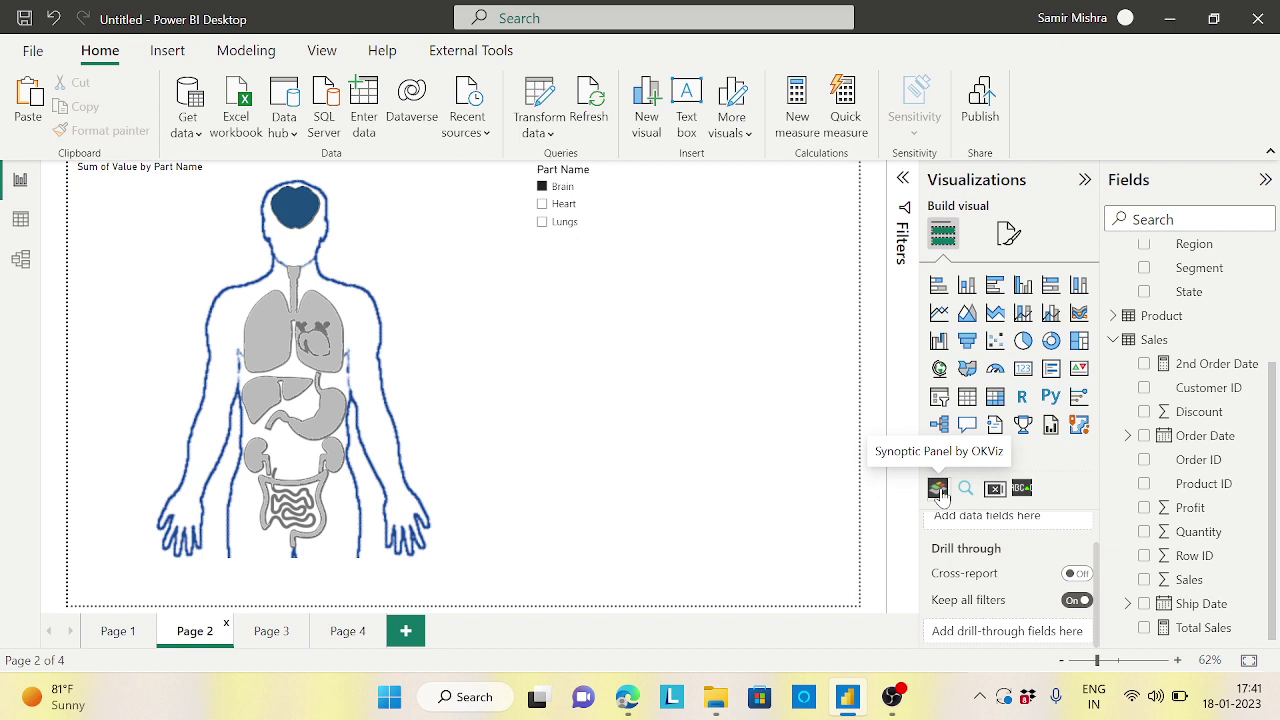
{"action": "left_click", "coordinate": [543, 205]}
{"action": "left_click", "coordinate": [543, 222]}
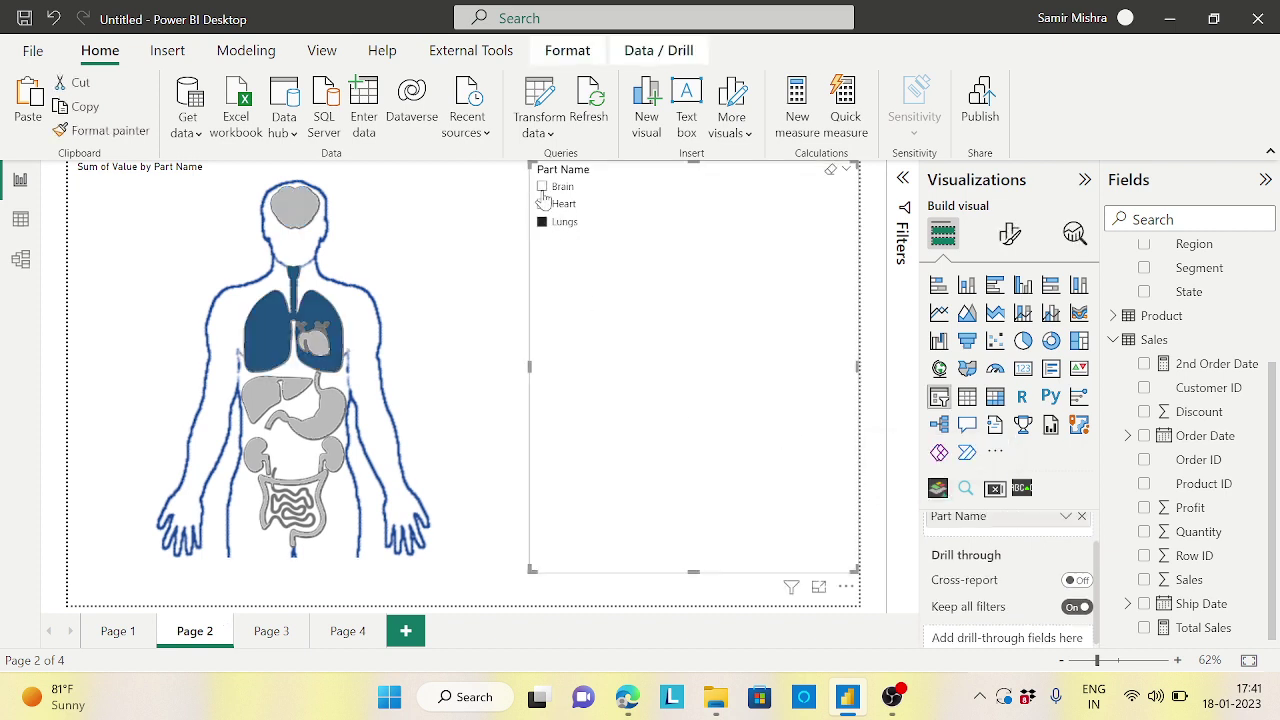
{"action": "left_click", "coordinate": [542, 187]}
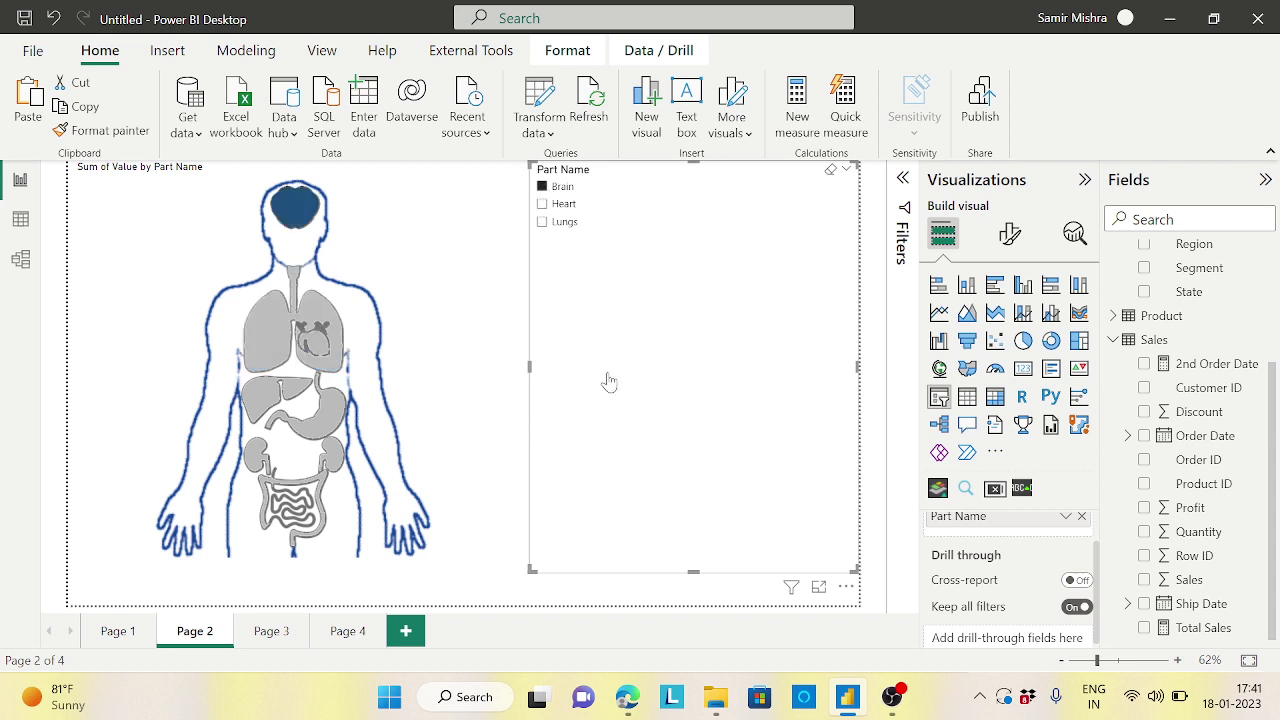